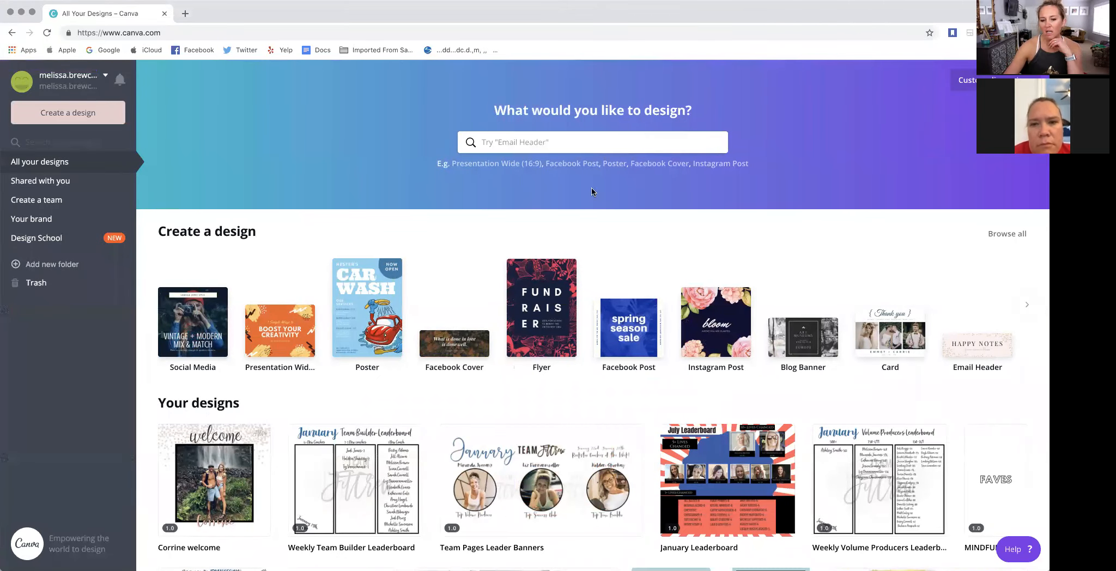
# - Browse the available design formats and the existing designs on the home page
pyautogui.scroll(-10, 463, 181)
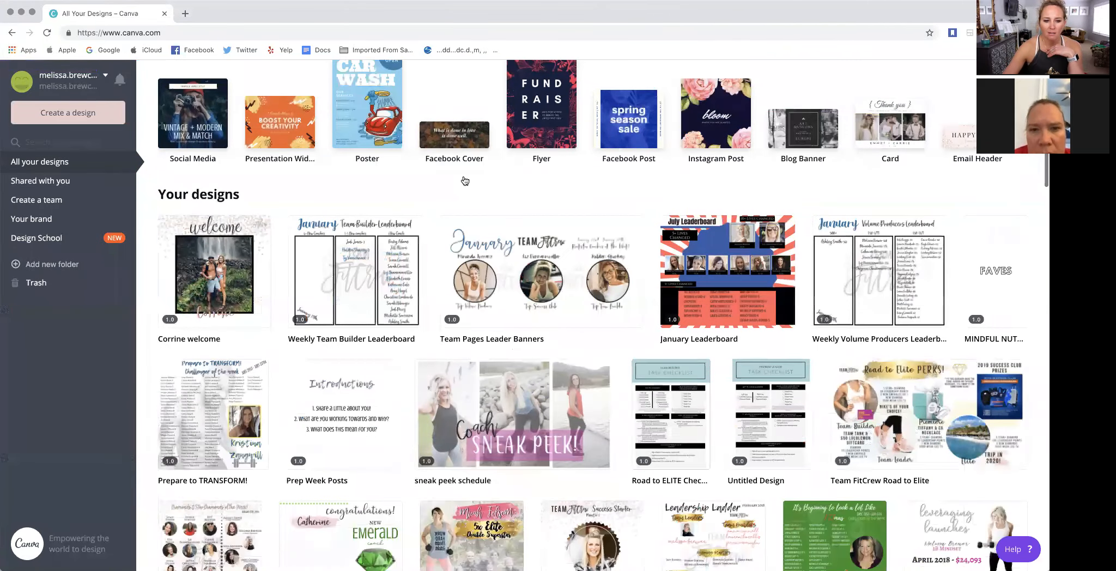
pyautogui.scroll(10, 464, 182)
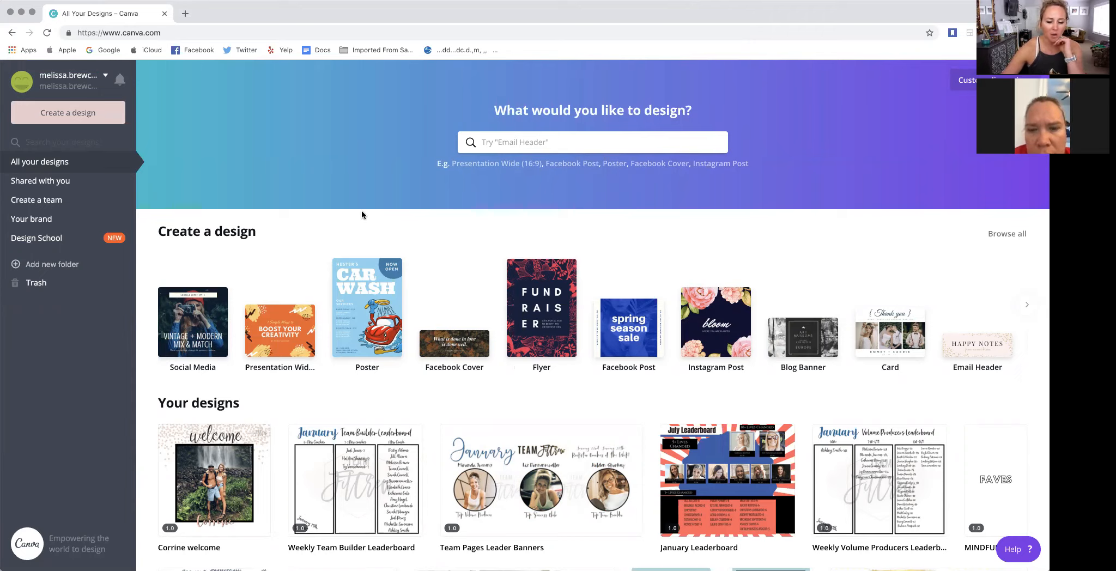
pyautogui.scroll(-3, 320, 219)
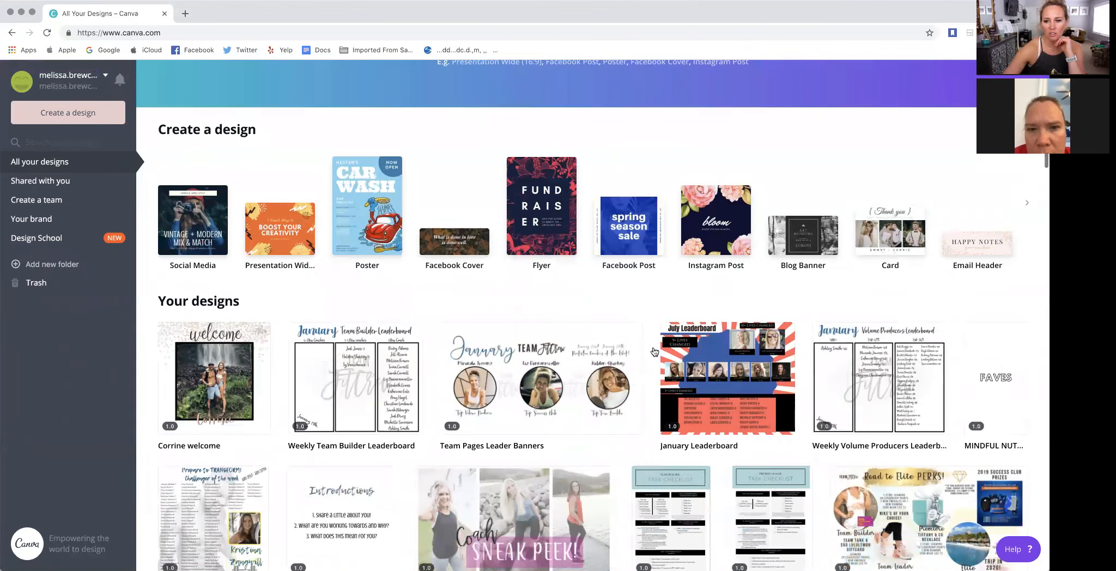
pyautogui.scroll(3, 161, 234)
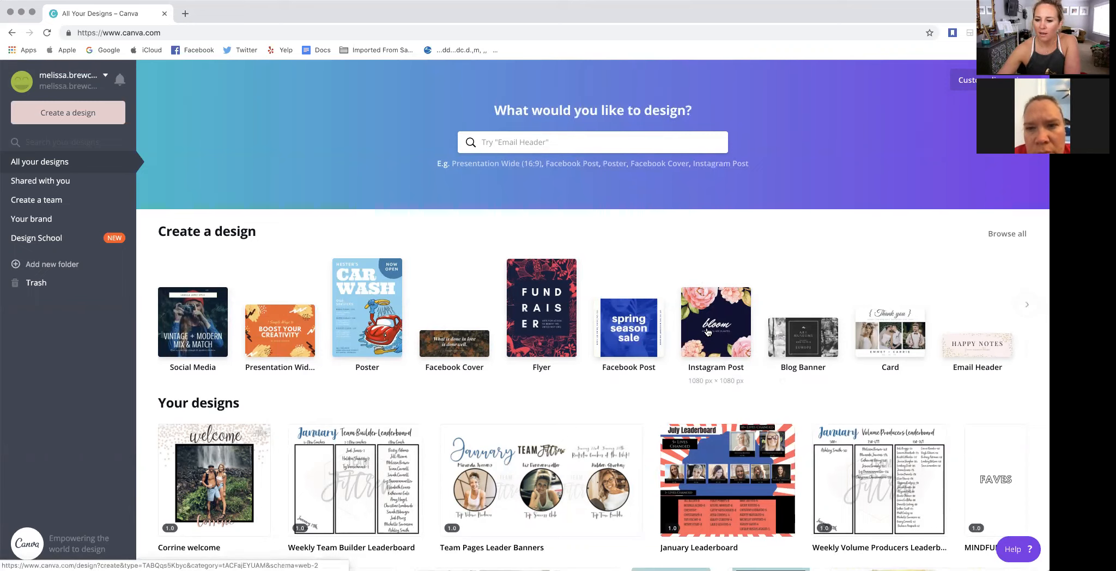
pyautogui.click(1026, 307)
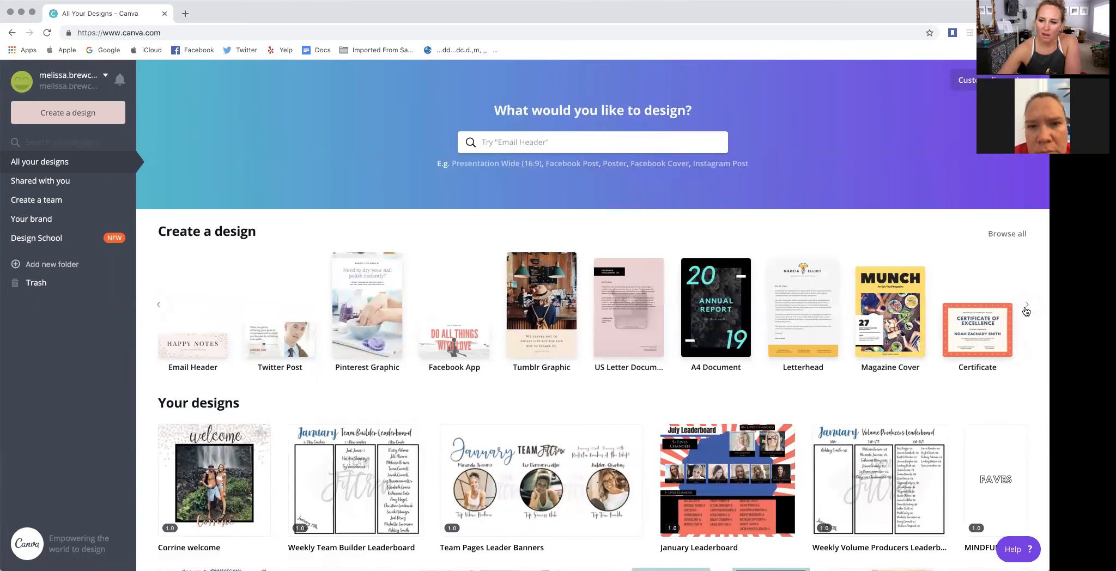
pyautogui.click(1027, 307)
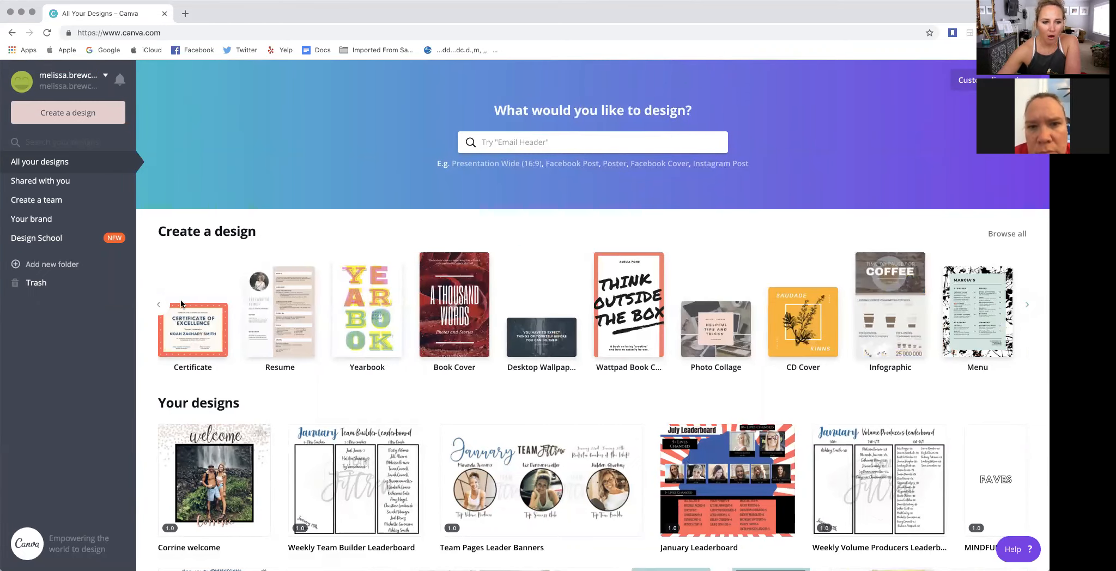
pyautogui.click(158, 305)
pyautogui.click(158, 305)
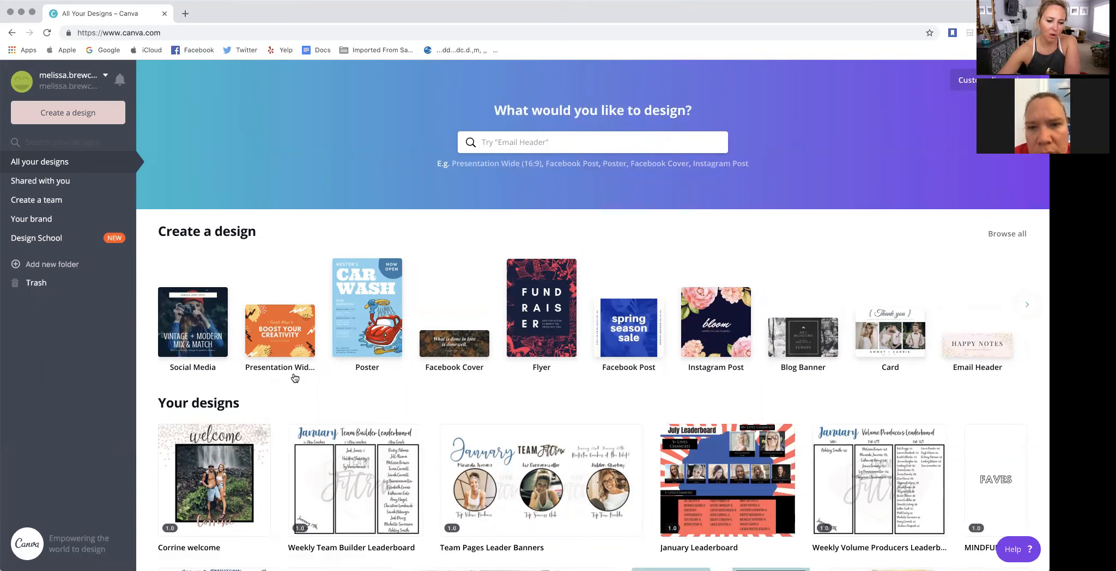
# - Open the Weekly Team Builder Leaderboard from the existing designs
pyautogui.scroll(-5, 295, 373)
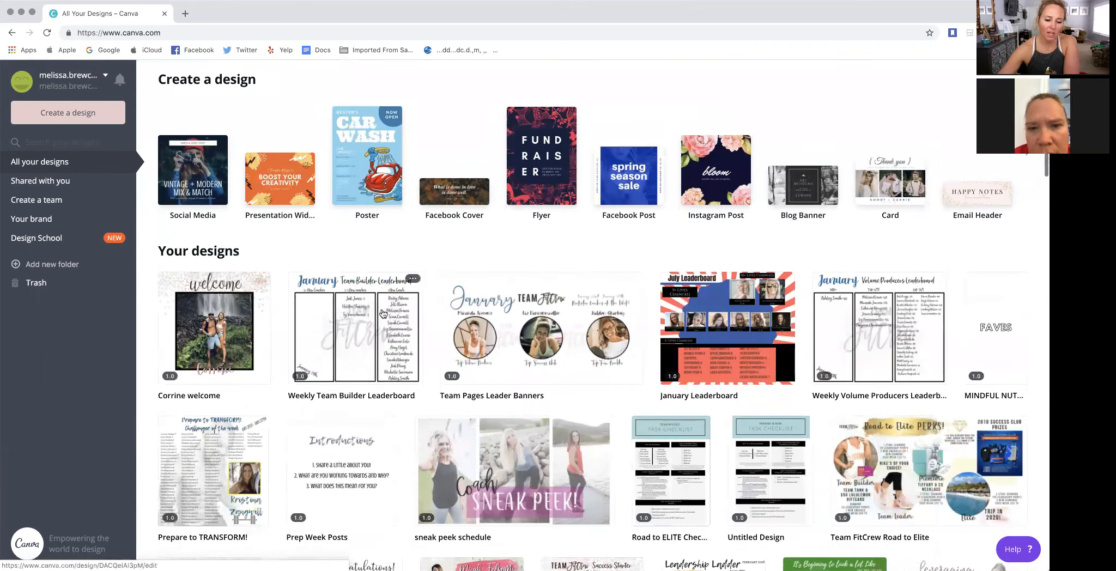
pyautogui.click(362, 328)
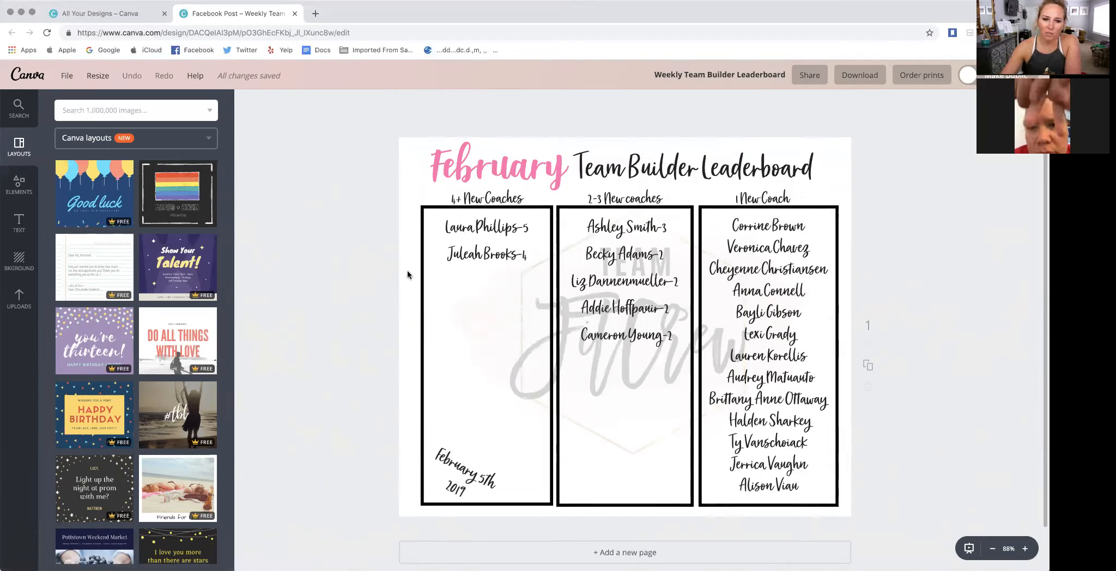
# - Look at the shape elements with the first column's box selected and the text styles with the February title selected
pyautogui.click(423, 264)
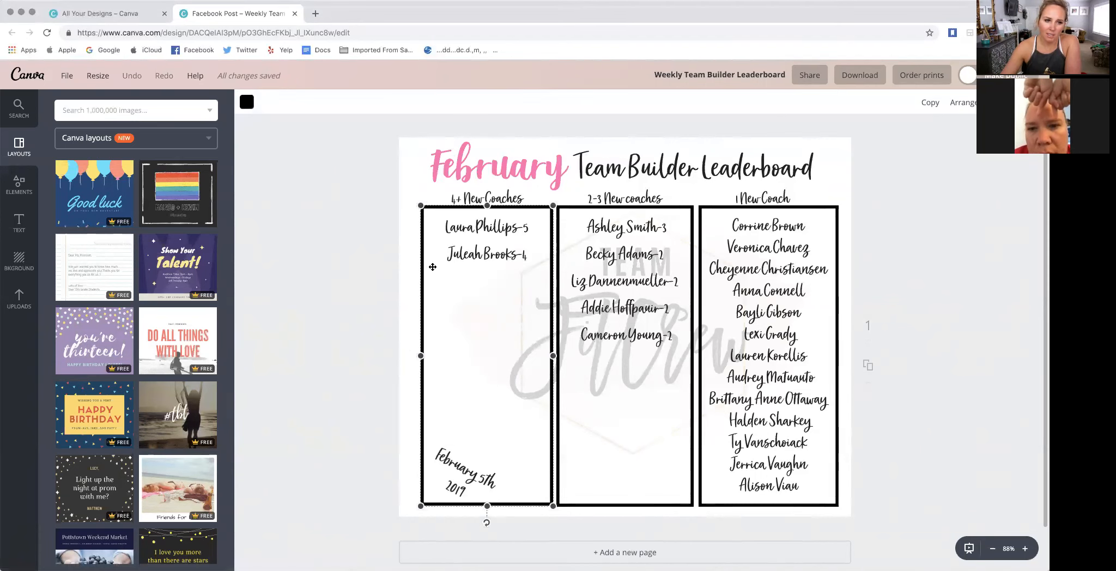
pyautogui.click(12, 183)
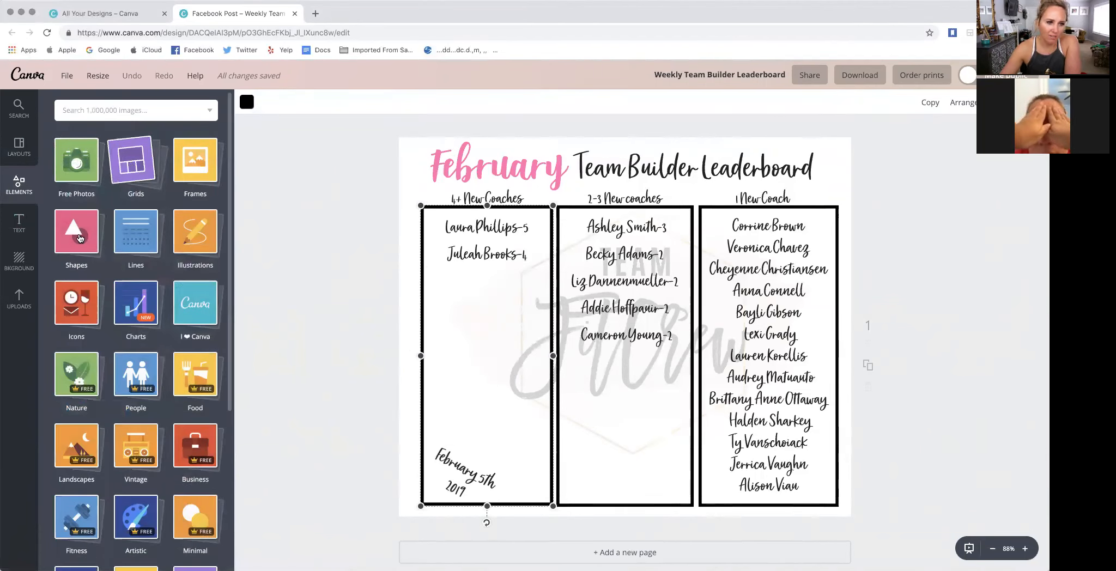
pyautogui.click(78, 234)
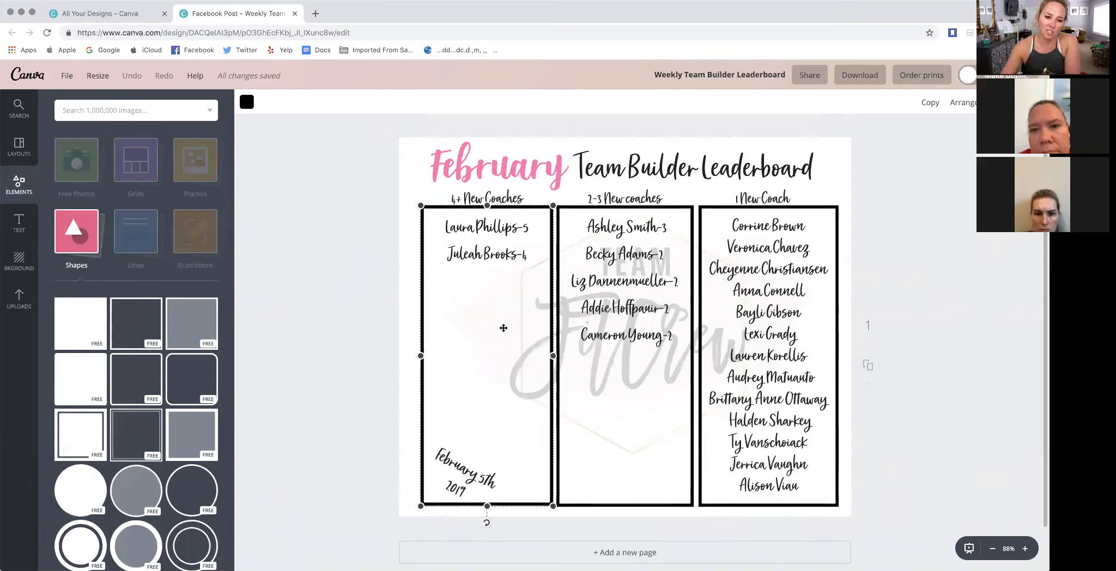
pyautogui.click(374, 238)
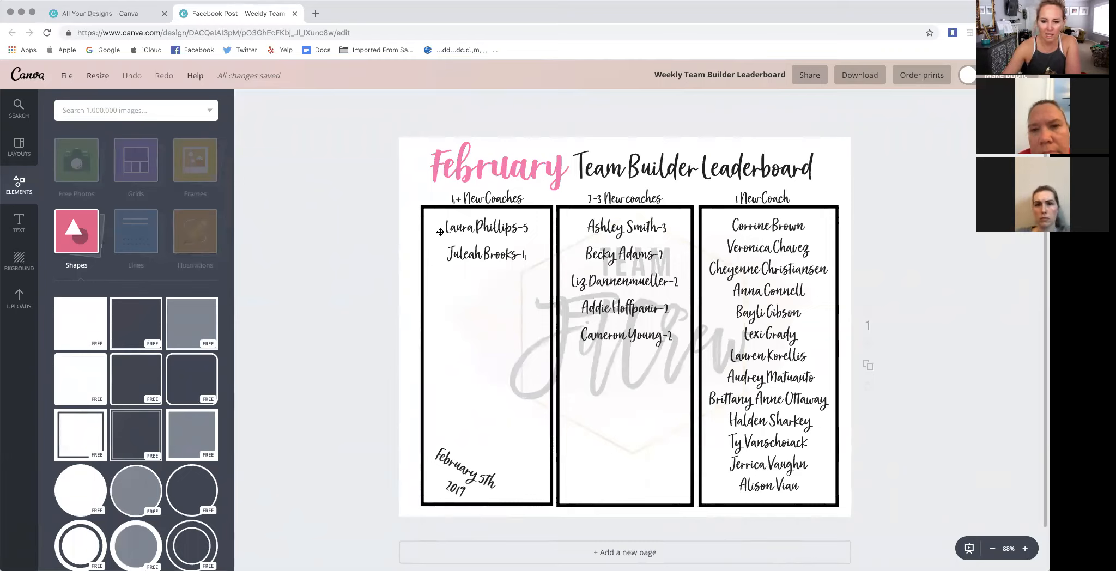
pyautogui.click(445, 165)
pyautogui.click(14, 229)
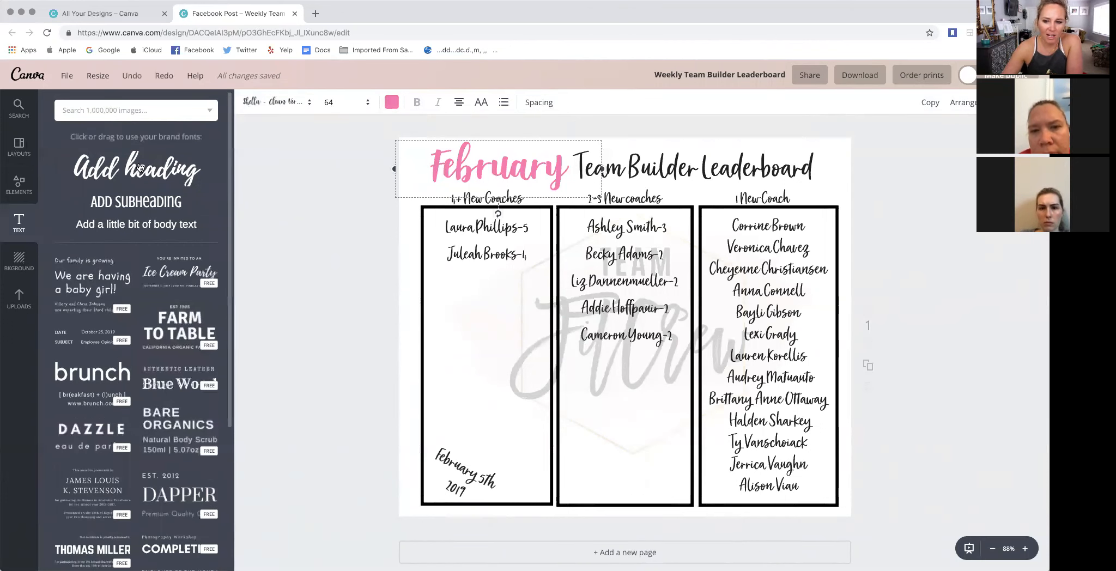
# - Duplicate the February leaderboard page within the design
pyautogui.click(872, 368)
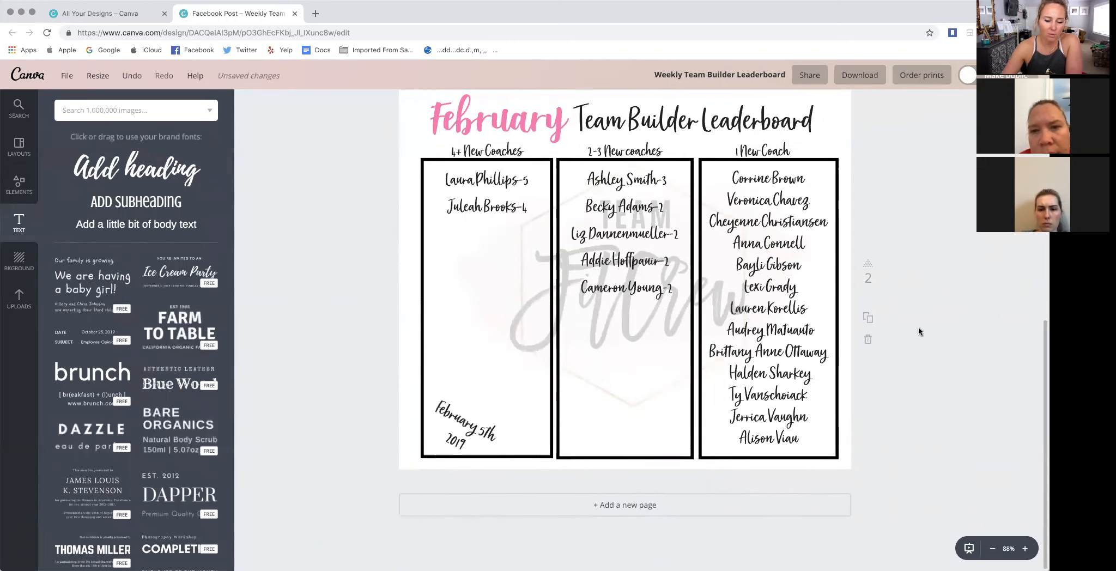
pyautogui.scroll(7, 848, 269)
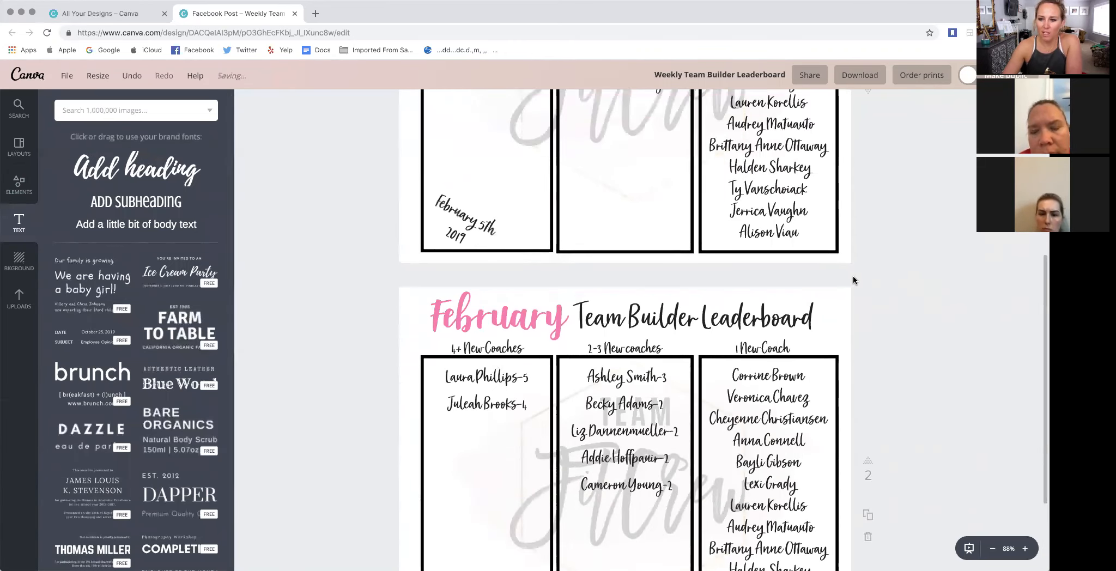
pyautogui.scroll(1, 833, 252)
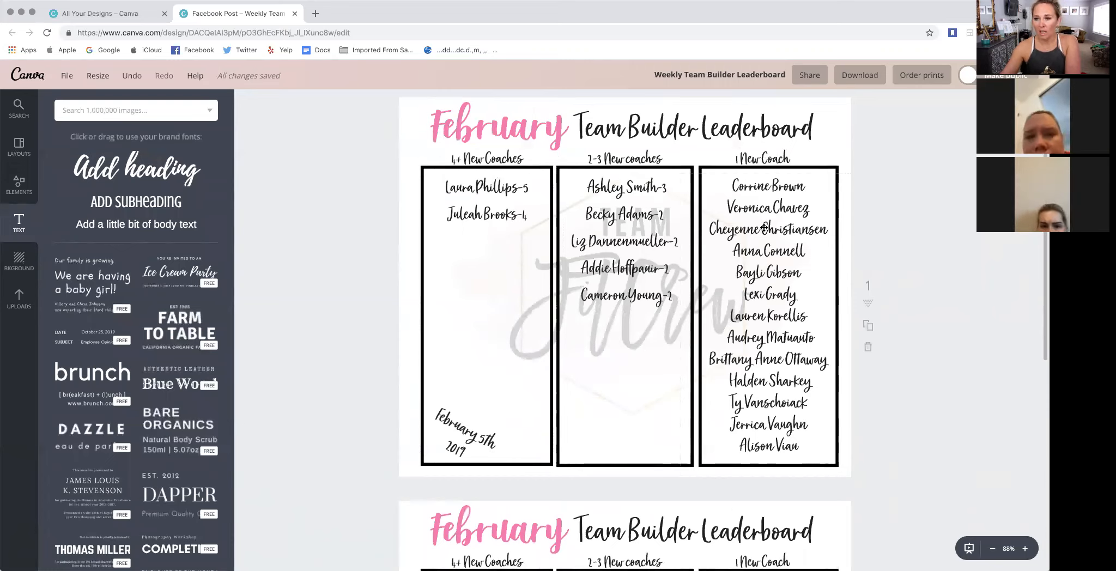
pyautogui.click(866, 329)
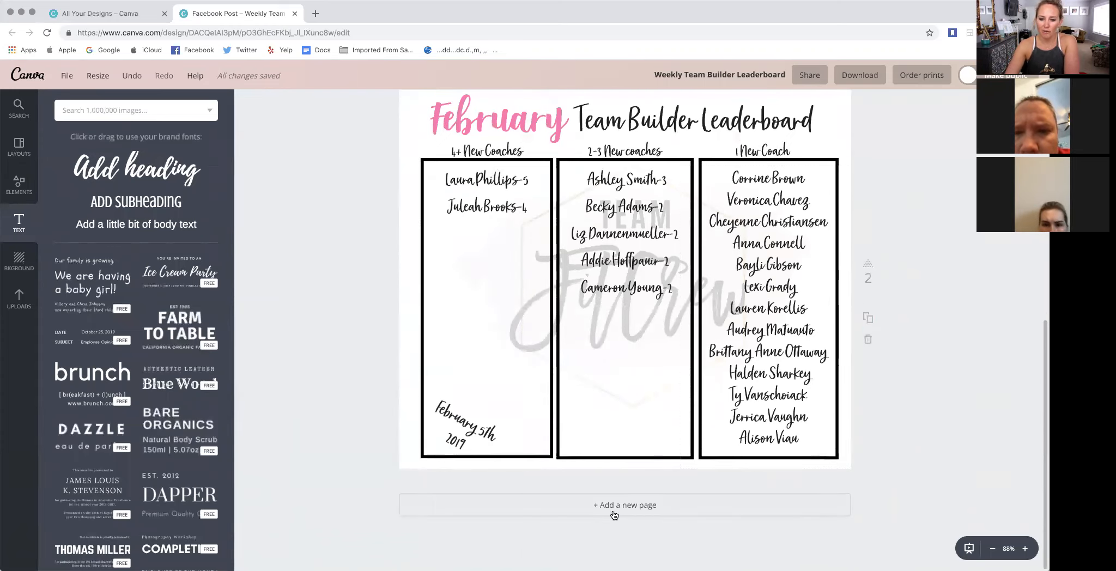
# - Add a blank page after the second leaderboard page and delete it
pyautogui.click(612, 505)
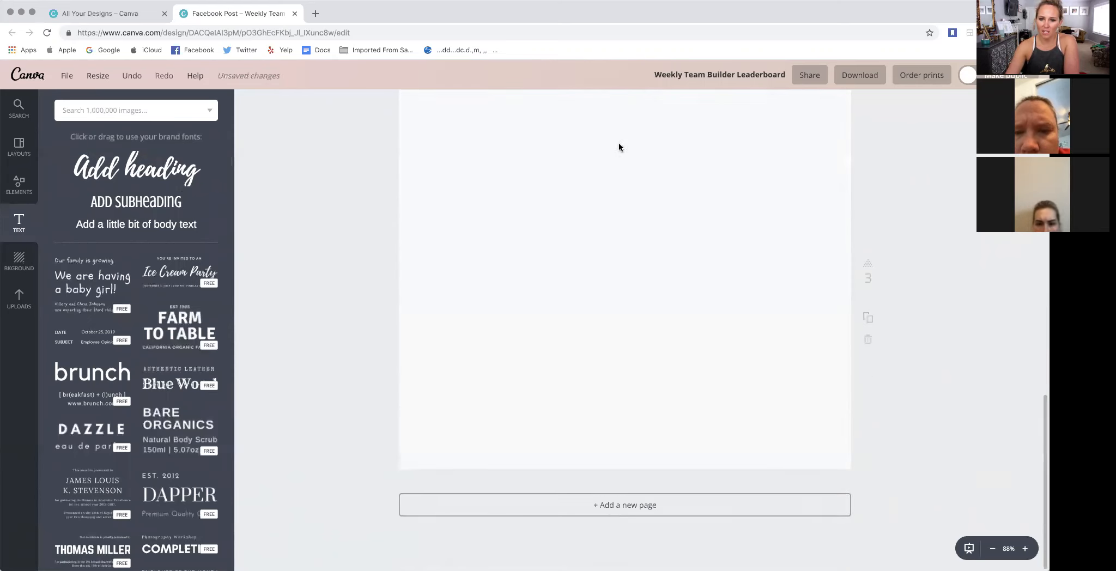
pyautogui.click(868, 339)
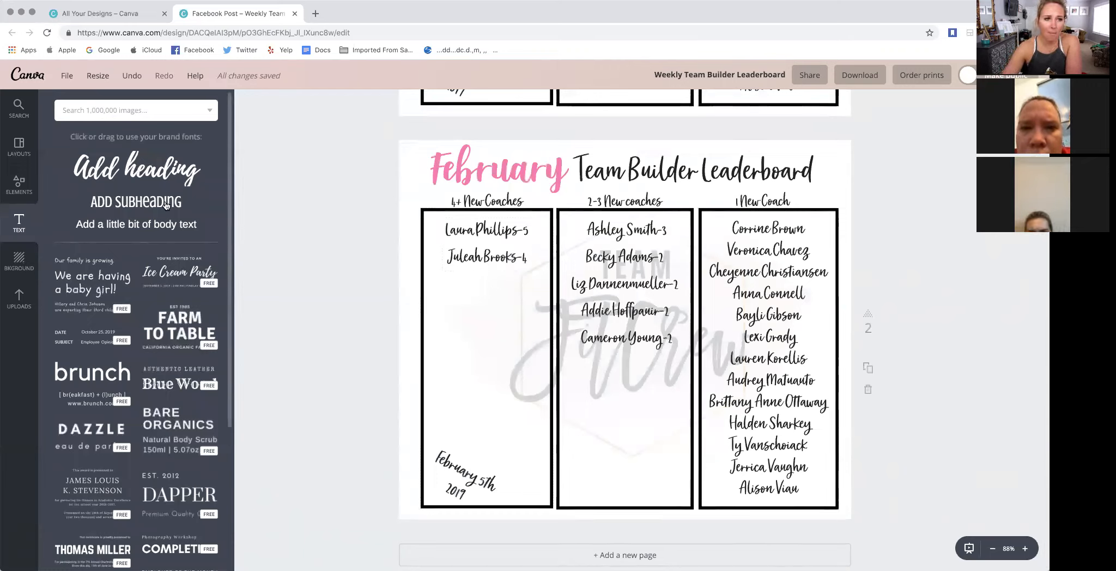
# - Open the brand kit from the home page and examine its brand colors, logos, heading fonts and uploaded fonts
pyautogui.click(101, 13)
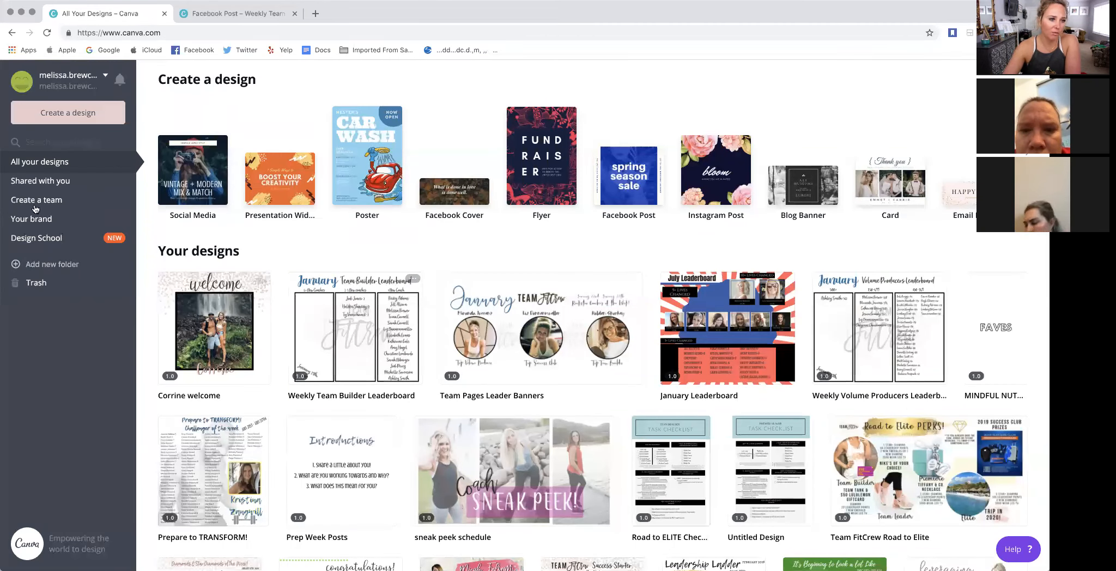
pyautogui.click(37, 224)
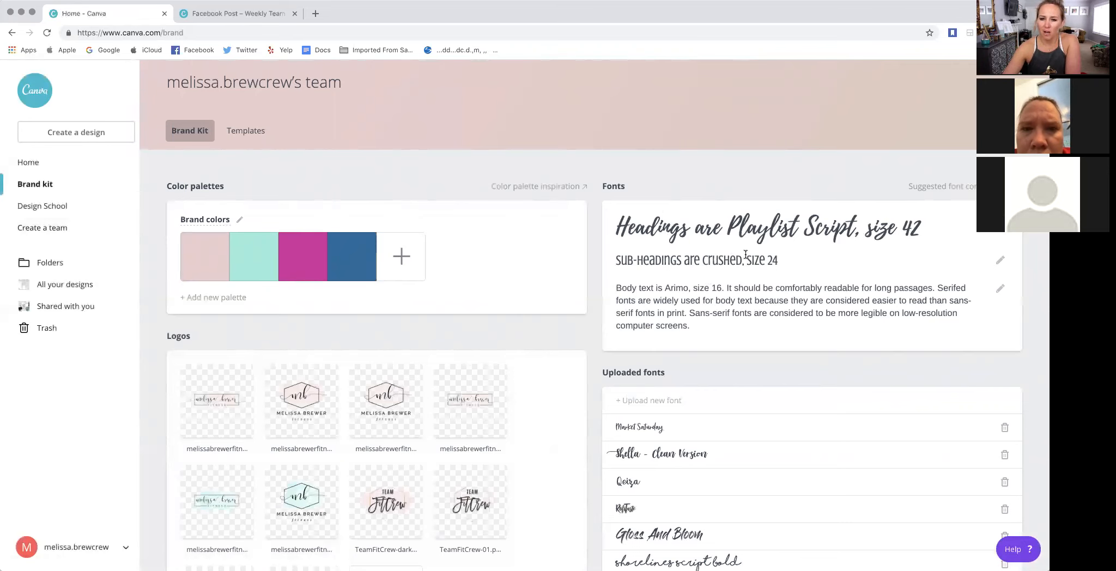
pyautogui.scroll(-1, 880, 143)
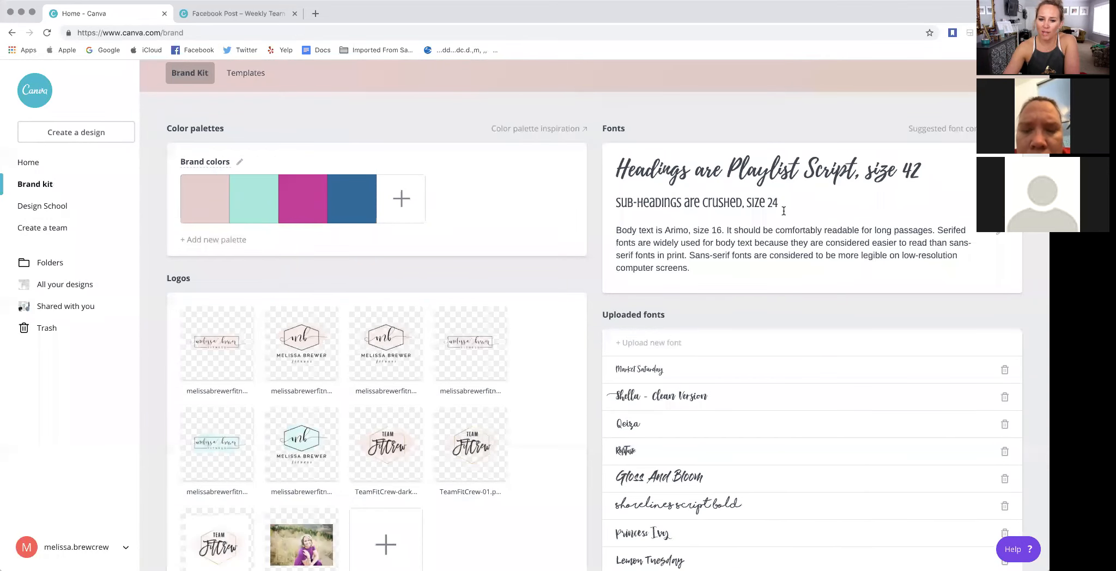
pyautogui.scroll(-4, 783, 211)
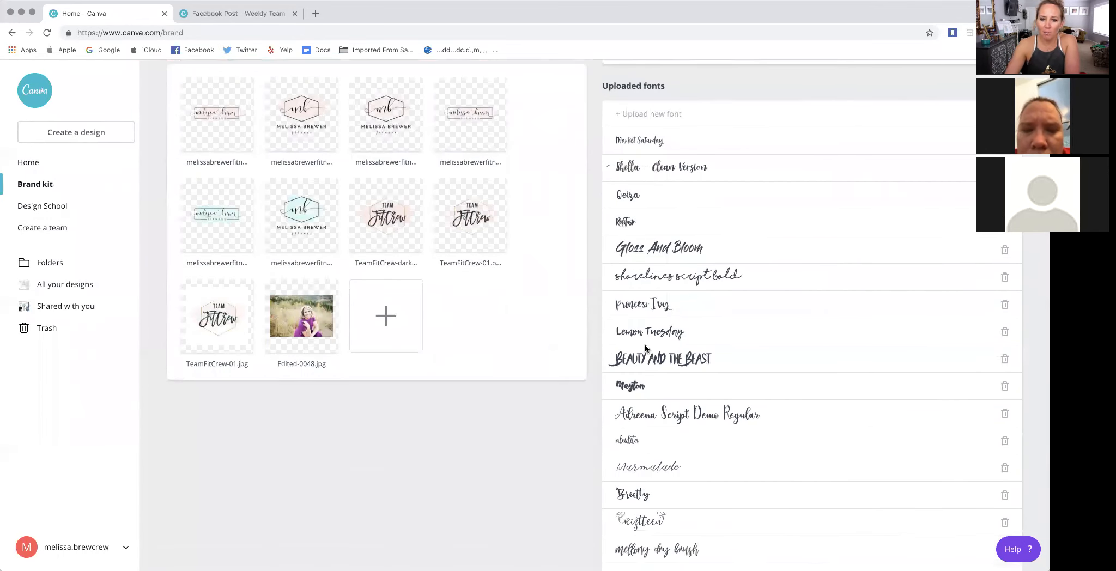
pyautogui.scroll(-2, 662, 468)
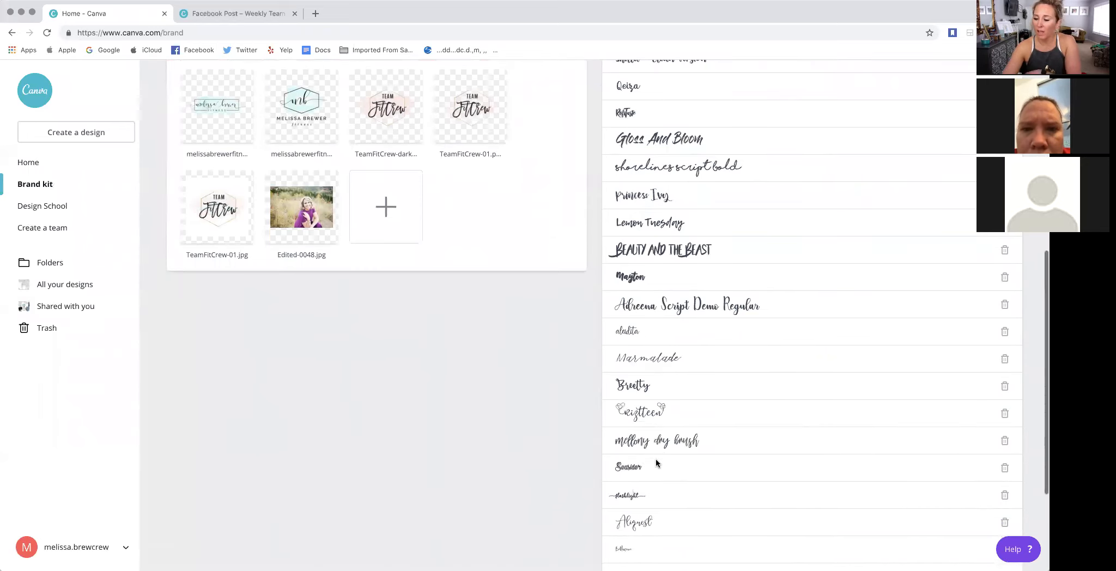
pyautogui.scroll(-1, 674, 452)
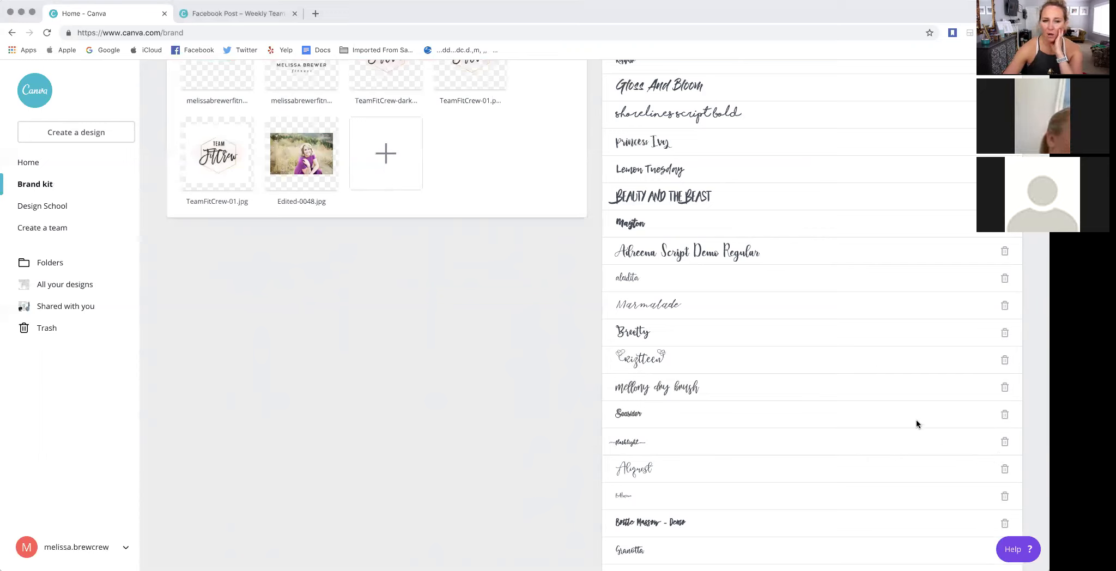
pyautogui.scroll(2, 538, 350)
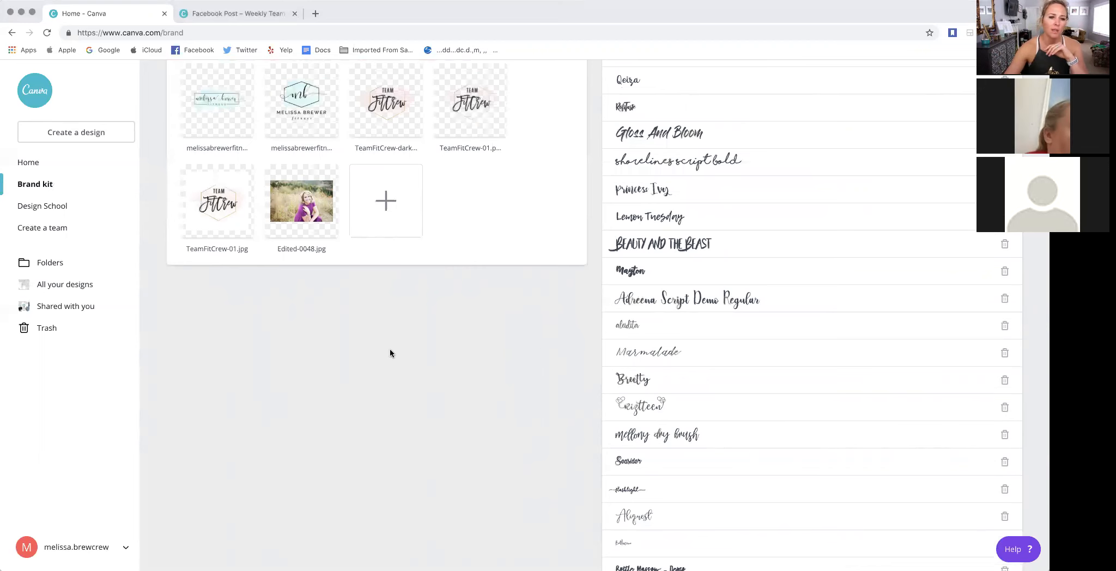
pyautogui.scroll(5, 366, 348)
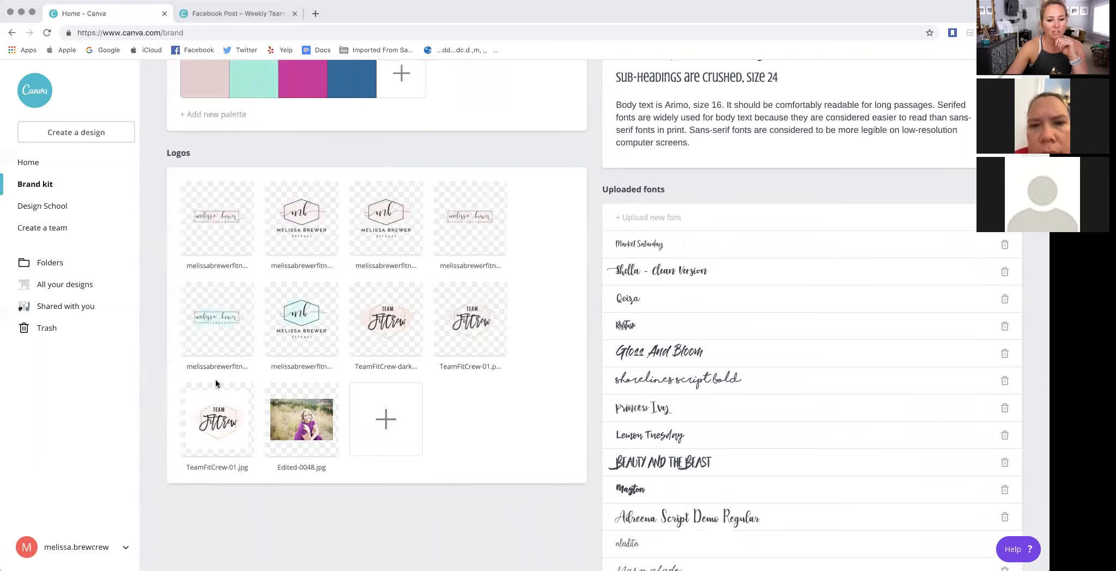
pyautogui.scroll(4, 209, 287)
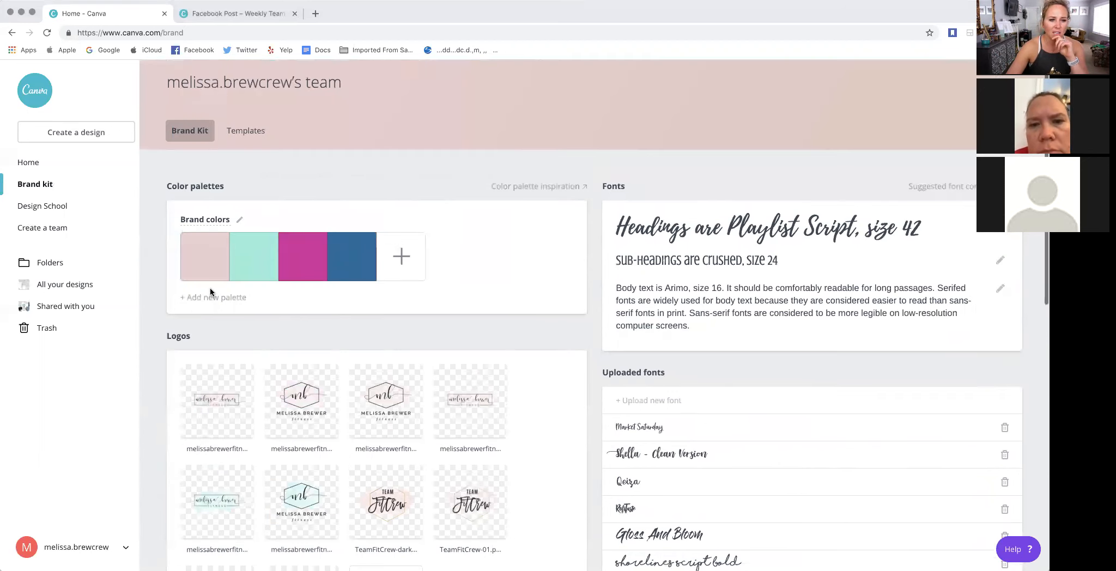
pyautogui.scroll(-5, 267, 241)
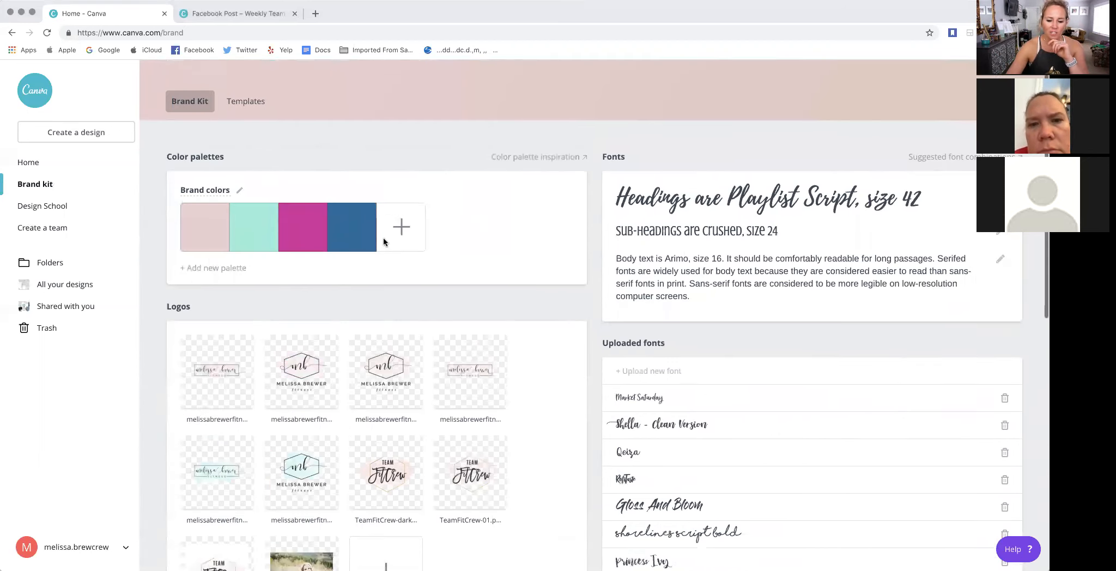
pyautogui.scroll(-5, 708, 297)
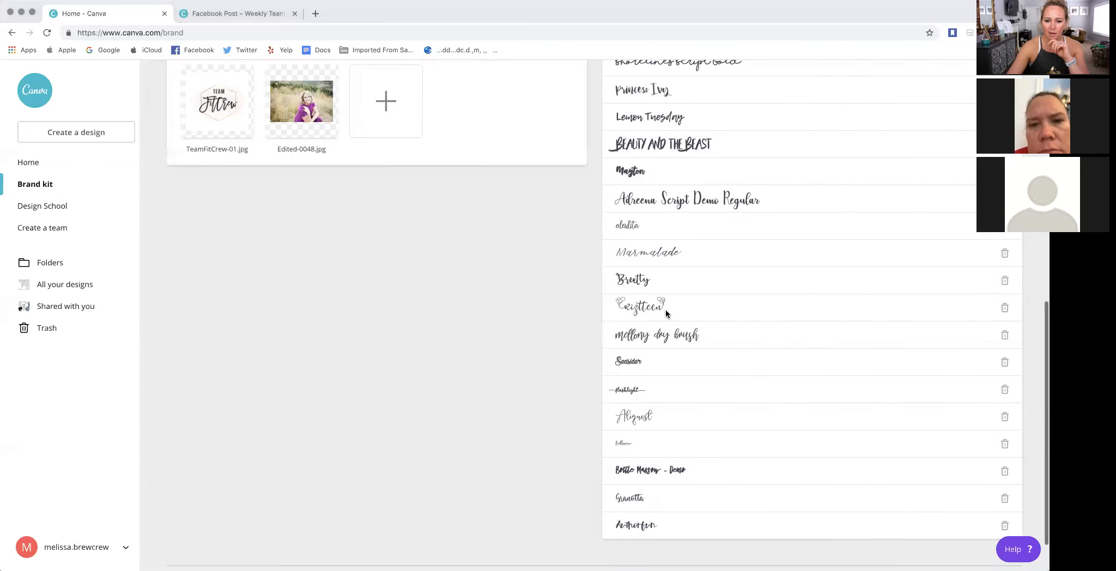
pyautogui.scroll(9, 212, 391)
pyautogui.scroll(1, 212, 391)
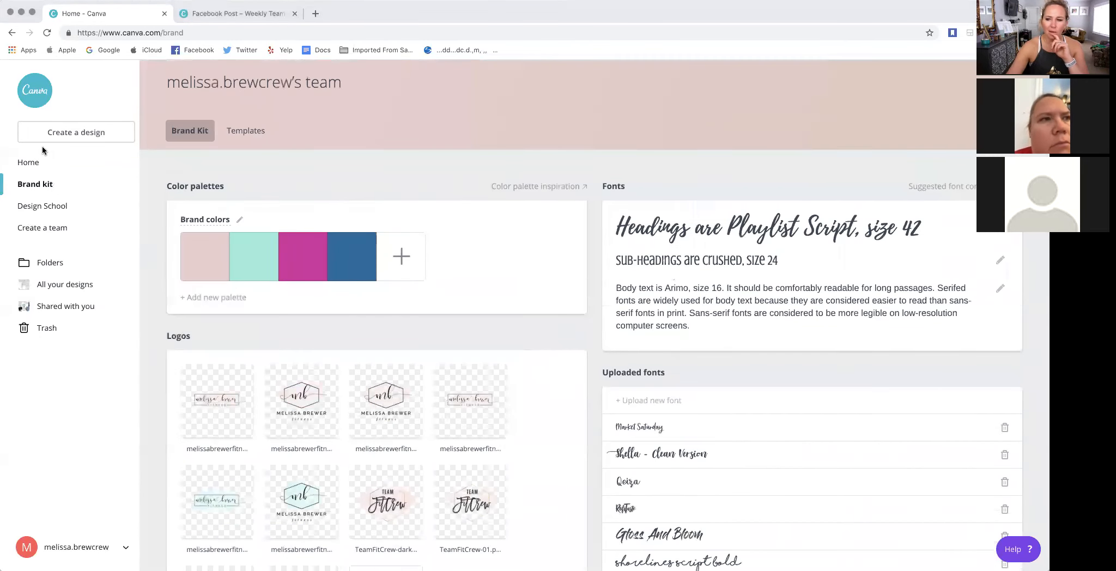
# - Return to the Weekly Team Builder Leaderboard design and show the uploaded images
pyautogui.click(202, 14)
pyautogui.scroll(-2, 675, 397)
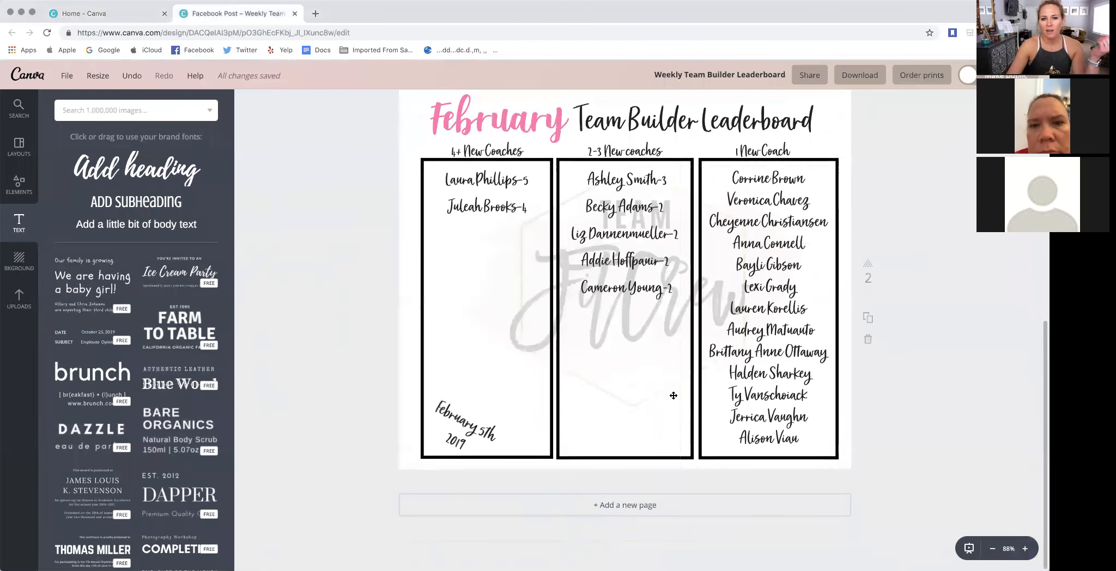
pyautogui.scroll(3, 675, 397)
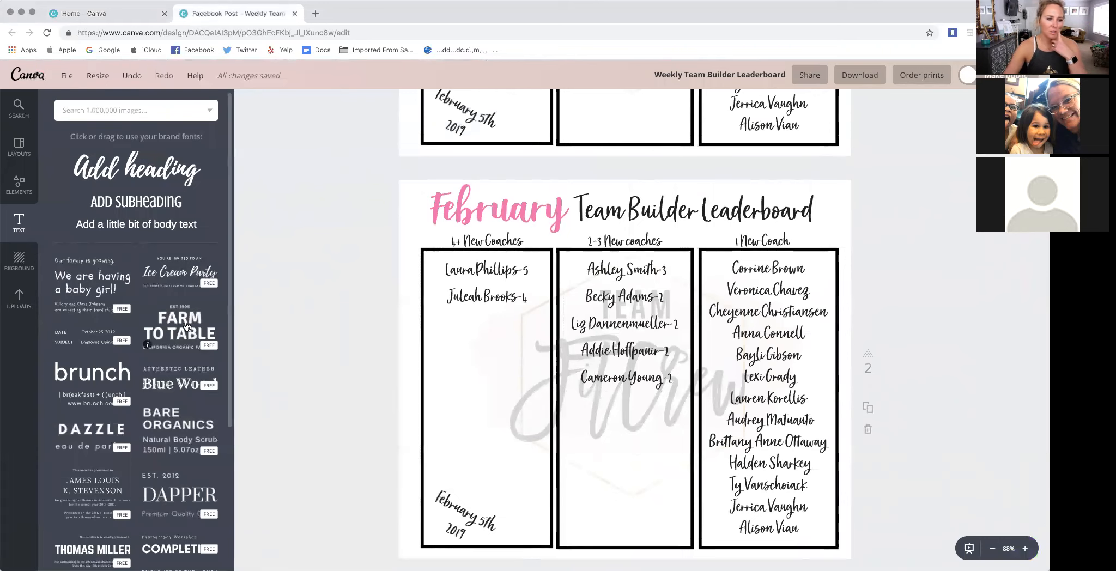
pyautogui.click(16, 305)
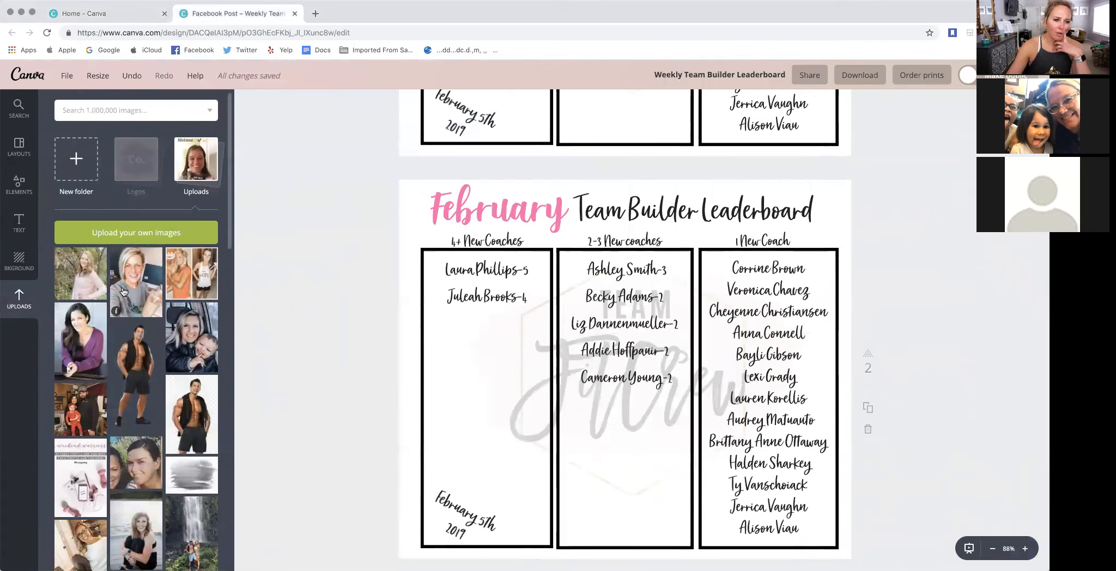
# - Browse through the uploaded images to review the photos and graphics stored there
pyautogui.scroll(-2, 125, 295)
pyautogui.scroll(-6, 125, 295)
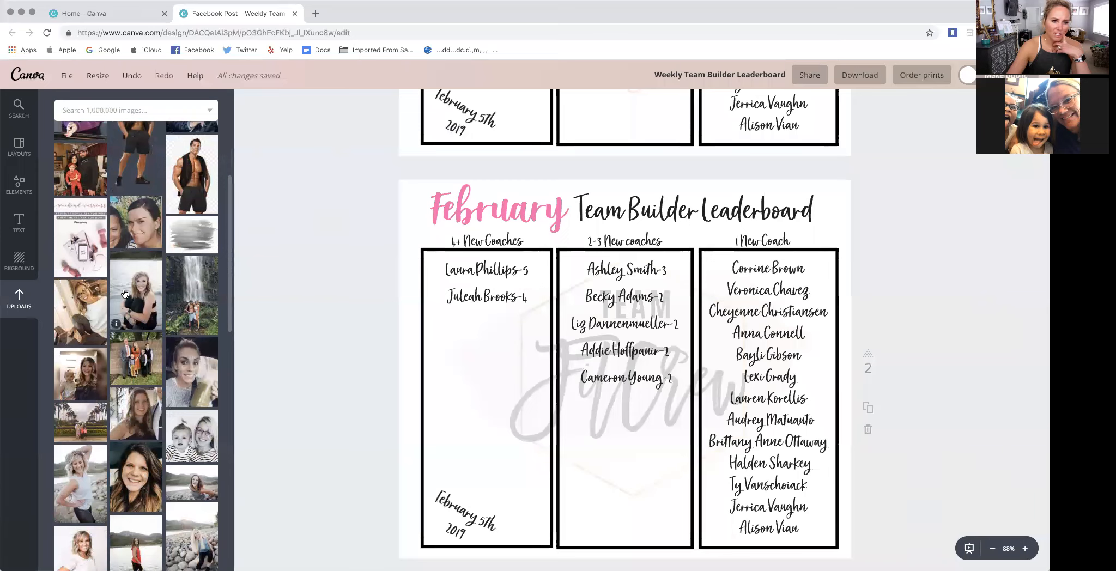
pyautogui.scroll(-10, 125, 295)
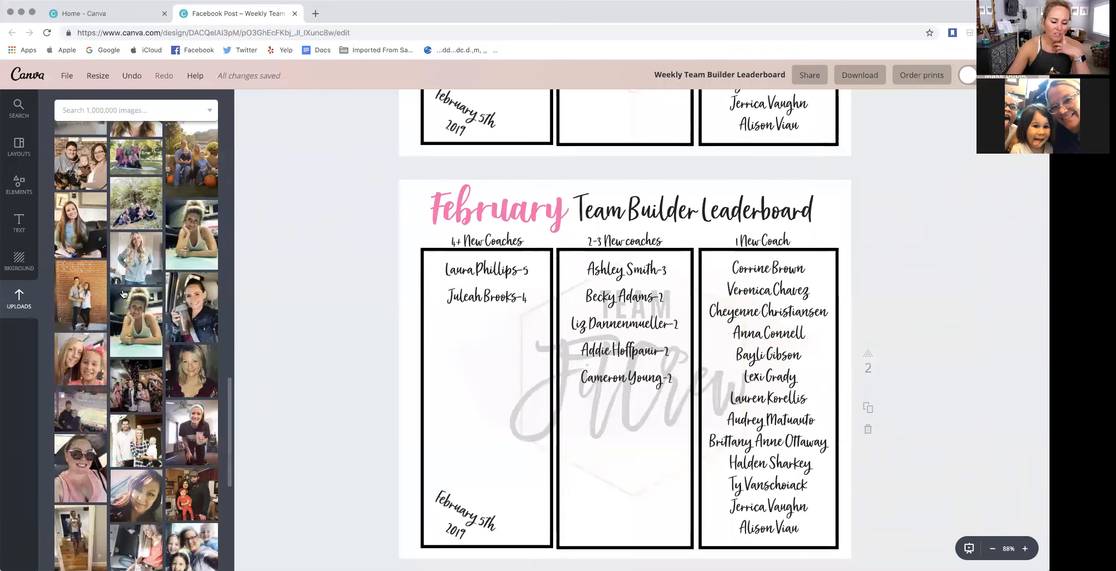
pyautogui.scroll(-10, 124, 294)
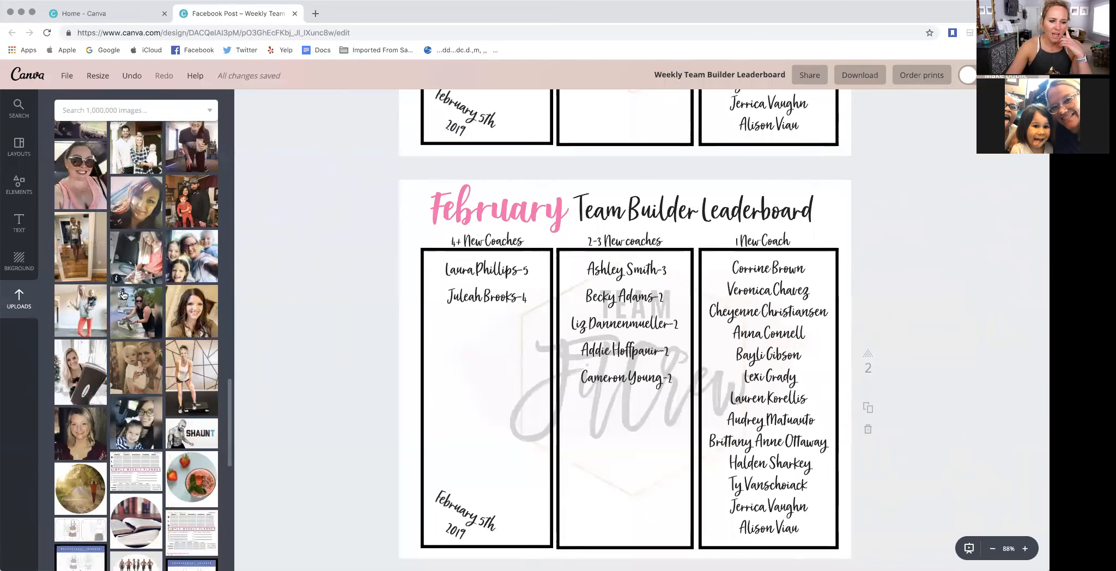
pyautogui.scroll(-3, 124, 296)
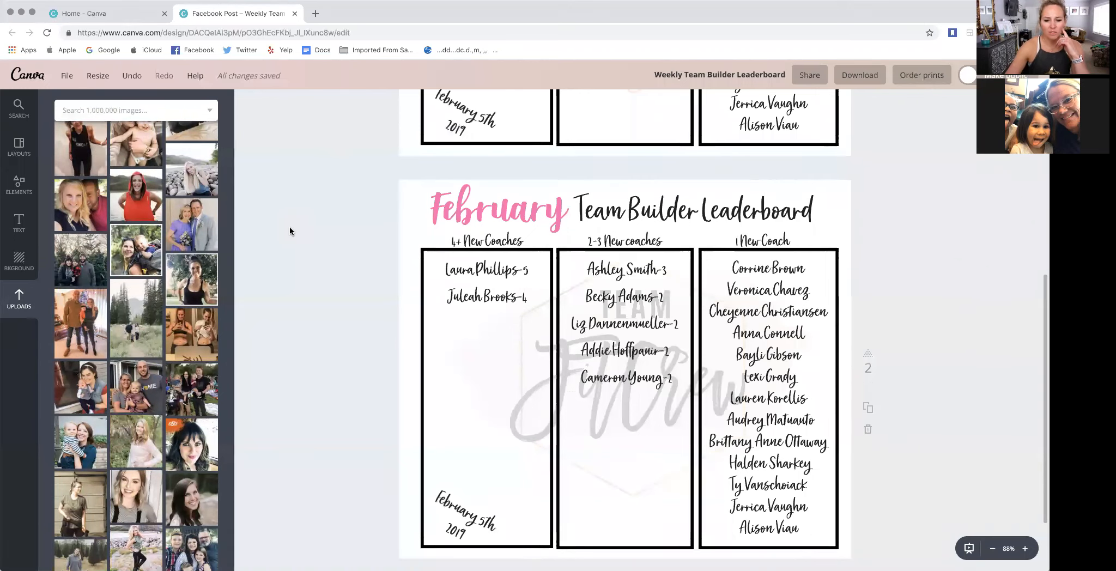
# - Send the 4+ New Coaches column's box on the second leaderboard page back in the layer order
pyautogui.click(611, 464)
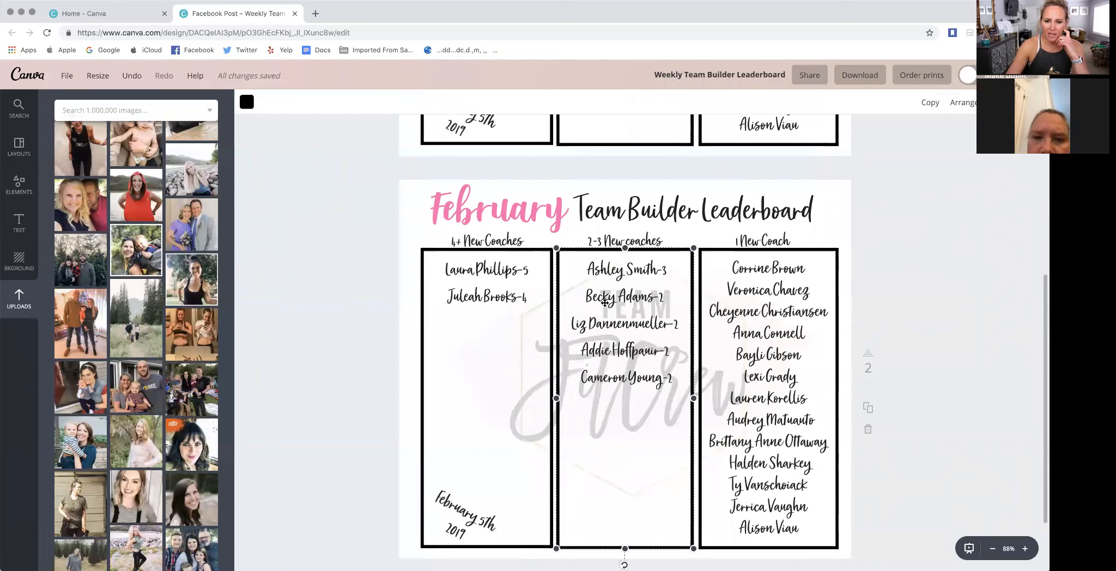
pyautogui.scroll(3, 695, 379)
pyautogui.scroll(-3, 695, 379)
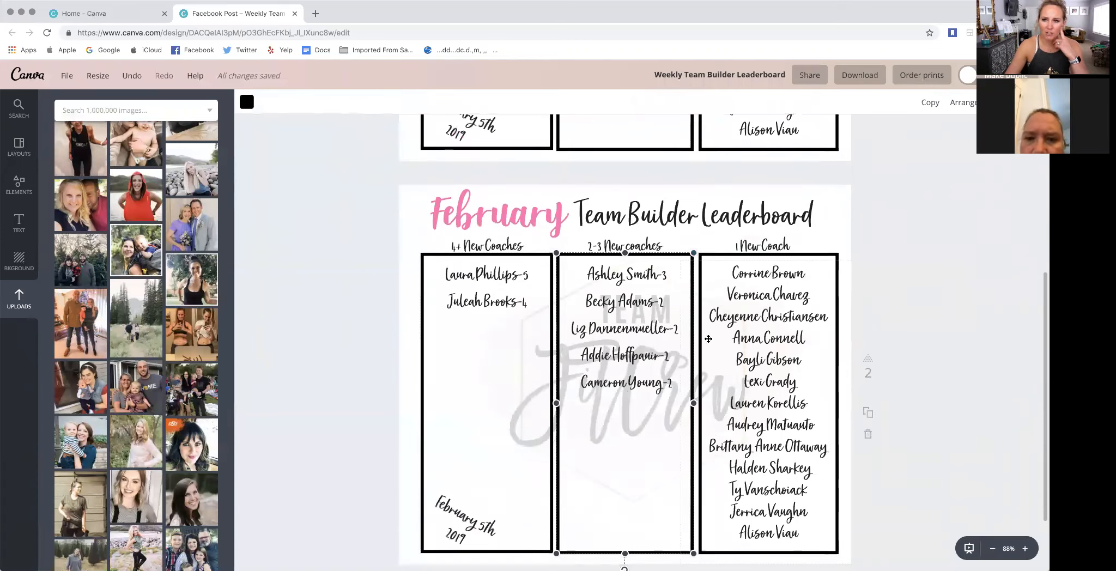
pyautogui.scroll(3, 703, 342)
pyautogui.scroll(-1, 703, 343)
pyautogui.click(543, 377)
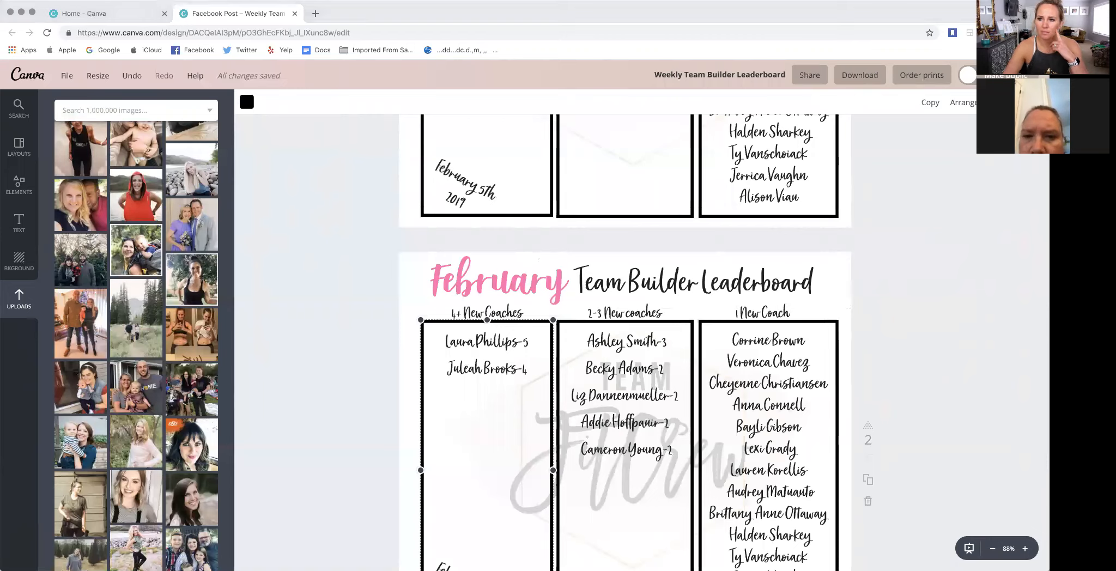
pyautogui.click(968, 107)
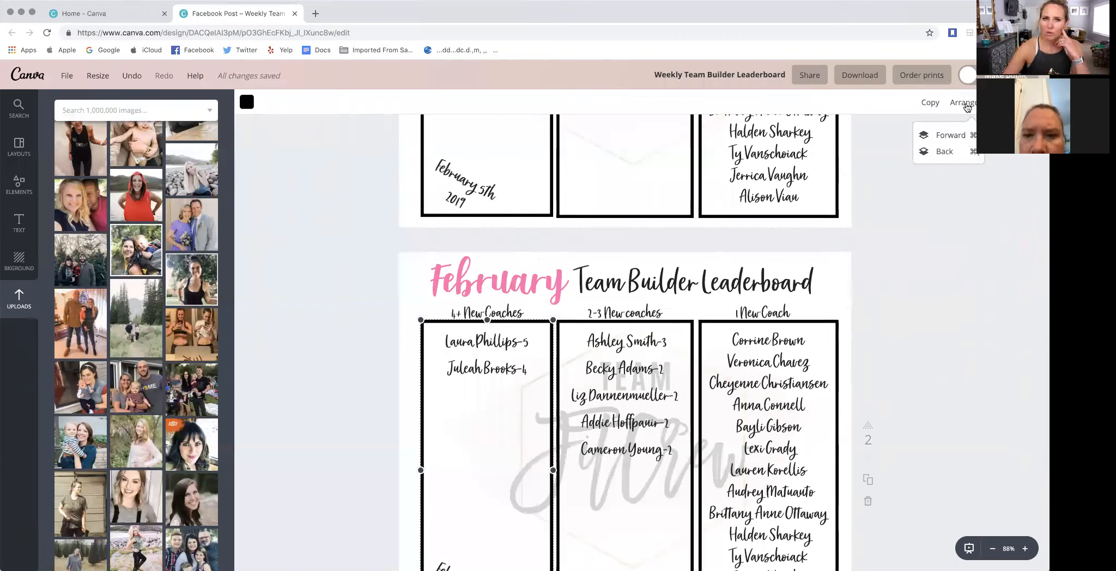
pyautogui.click(945, 153)
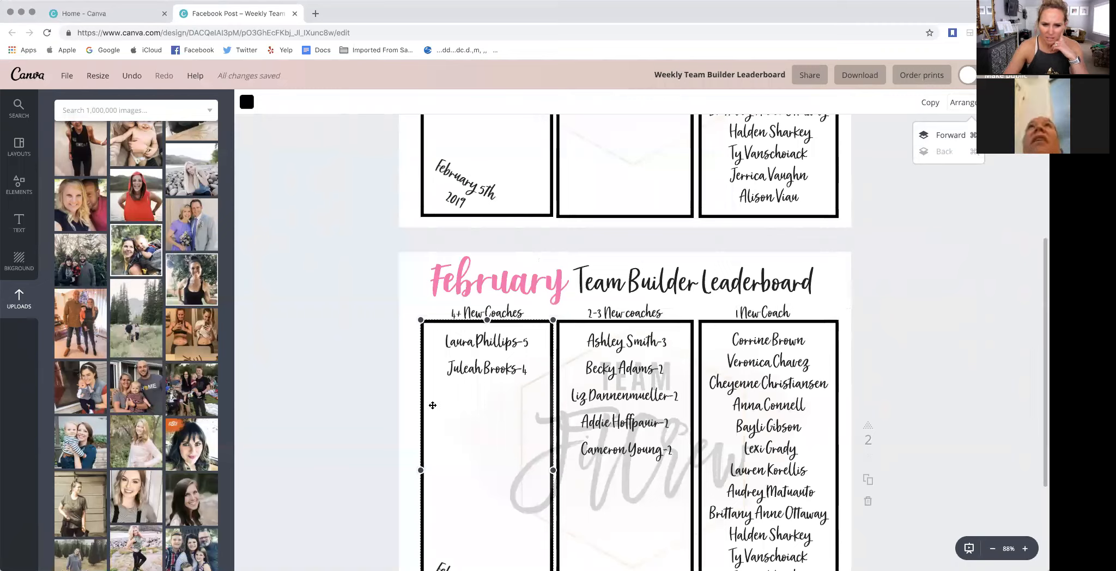
# - Bring the Team FitCrew watermark on the second leaderboard page forward in the layer order
pyautogui.click(507, 421)
pyautogui.click(347, 375)
pyautogui.click(523, 404)
pyautogui.scroll(-5, 523, 404)
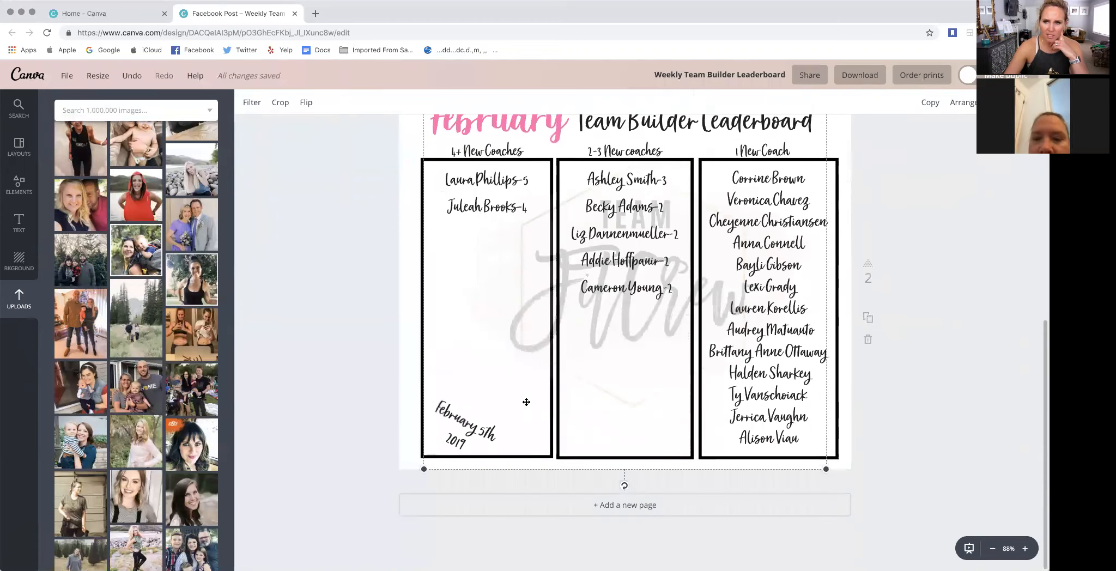
pyautogui.click(962, 102)
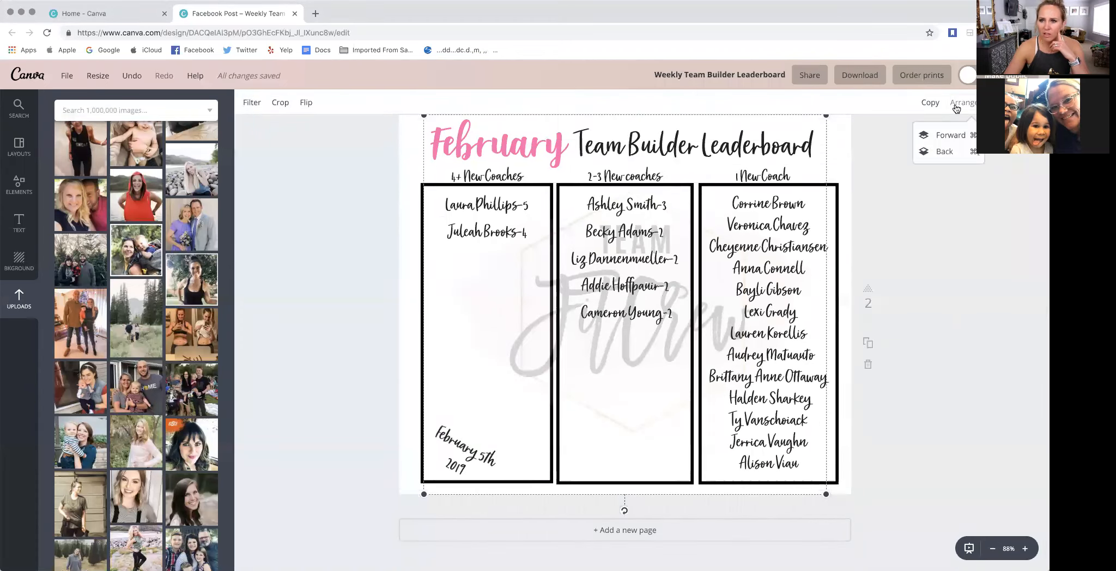
pyautogui.click(953, 141)
pyautogui.click(953, 141)
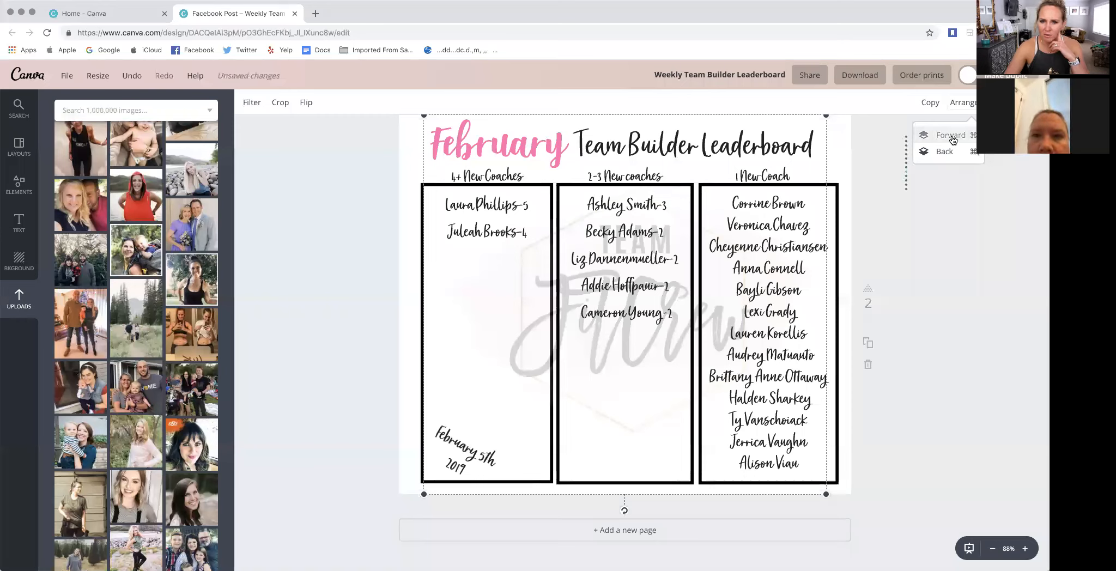
pyautogui.click(953, 140)
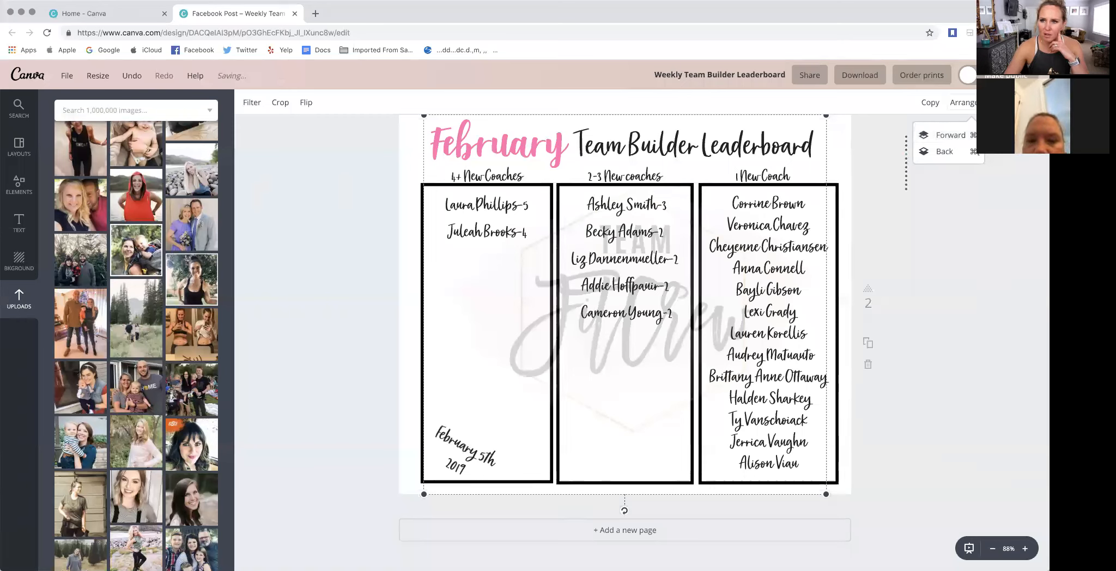
# - Adjust the transparency of the Team FitCrew watermark slightly so it stays faint behind the leaderboard text
pyautogui.click(995, 102)
pyautogui.moveTo(913, 135)
pyautogui.mouseDown()
pyautogui.moveTo(972, 135)
pyautogui.moveTo(909, 136)
pyautogui.mouseUp()
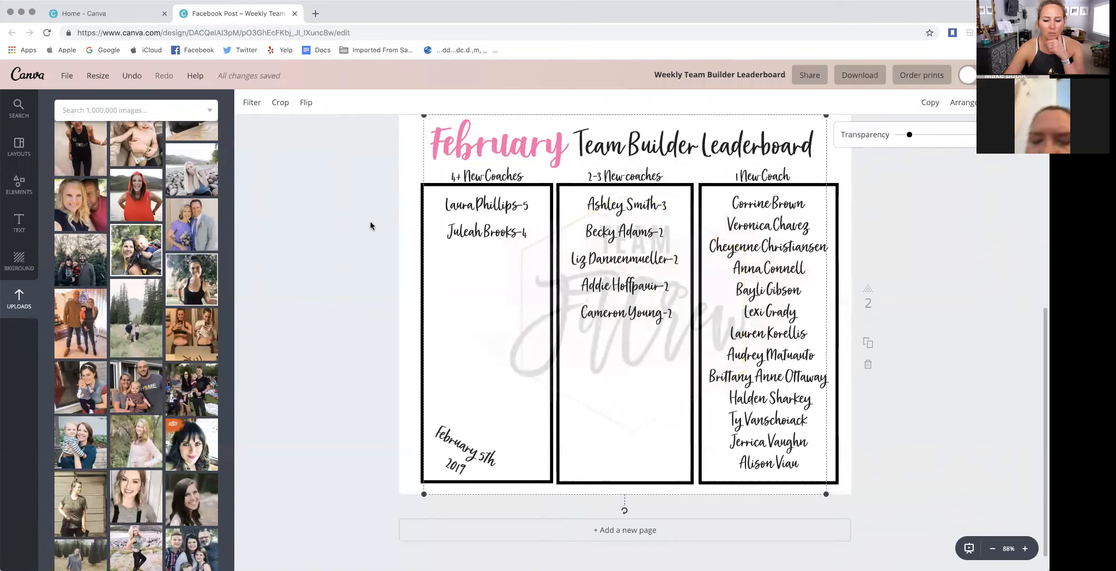
pyautogui.scroll(3, 328, 241)
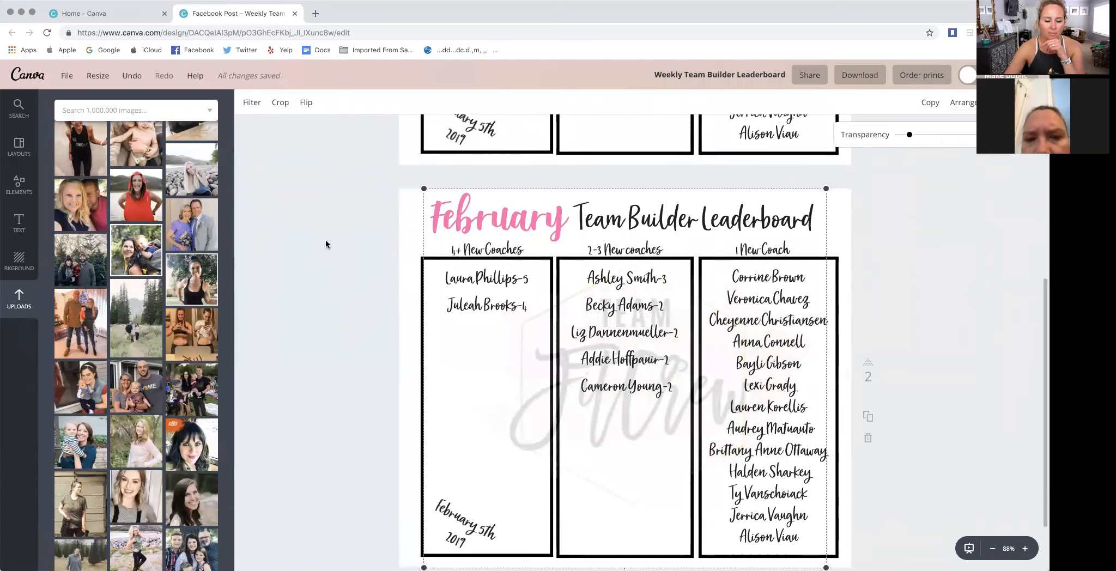
pyautogui.scroll(1, 312, 244)
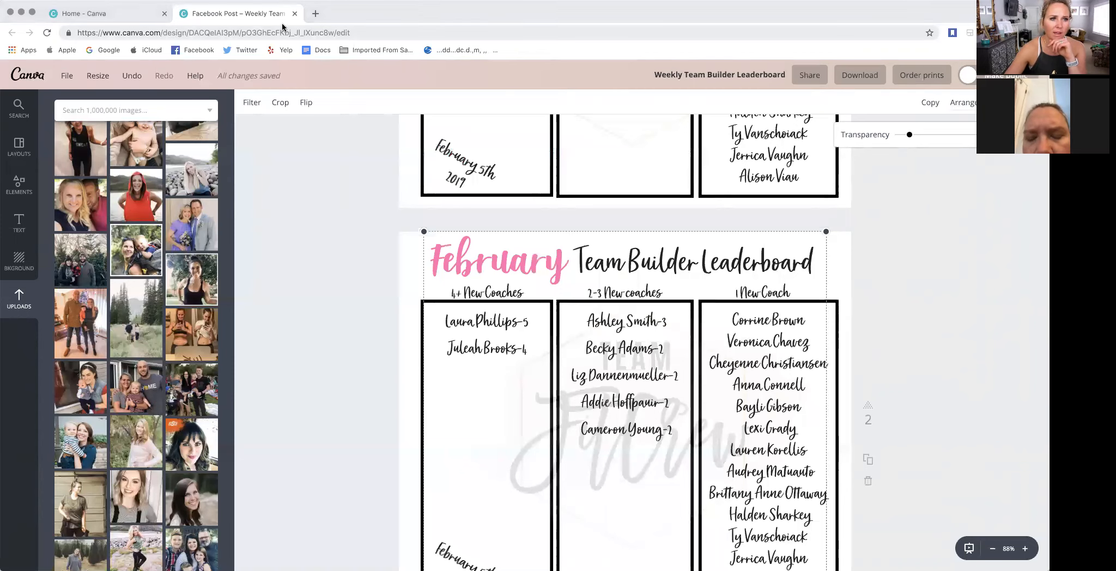
# - Return to the home page and open the Team Pages Leader Banners design from the existing designs
pyautogui.click(128, 14)
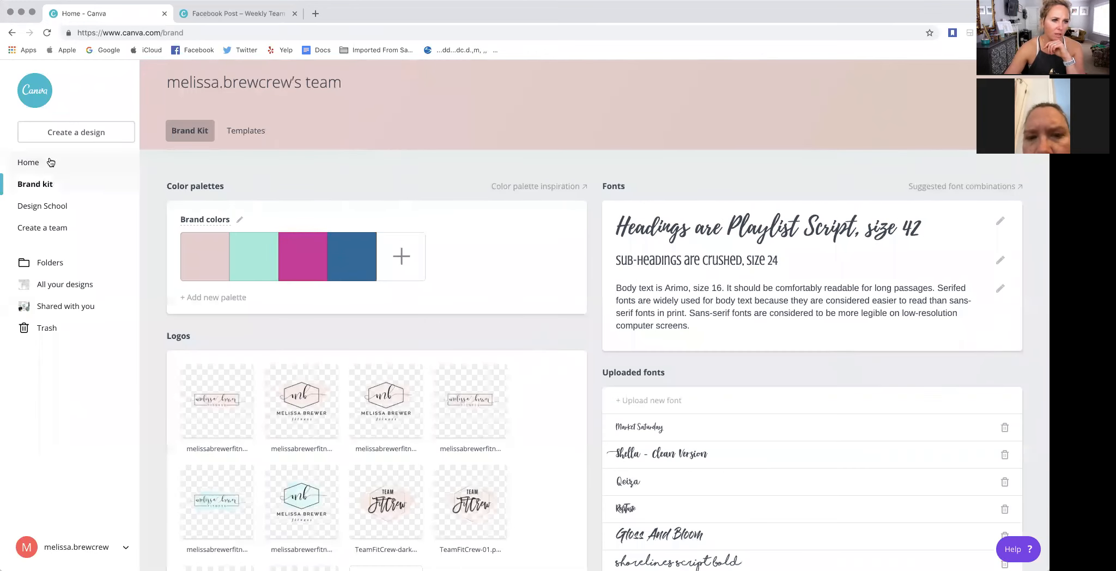
pyautogui.click(36, 173)
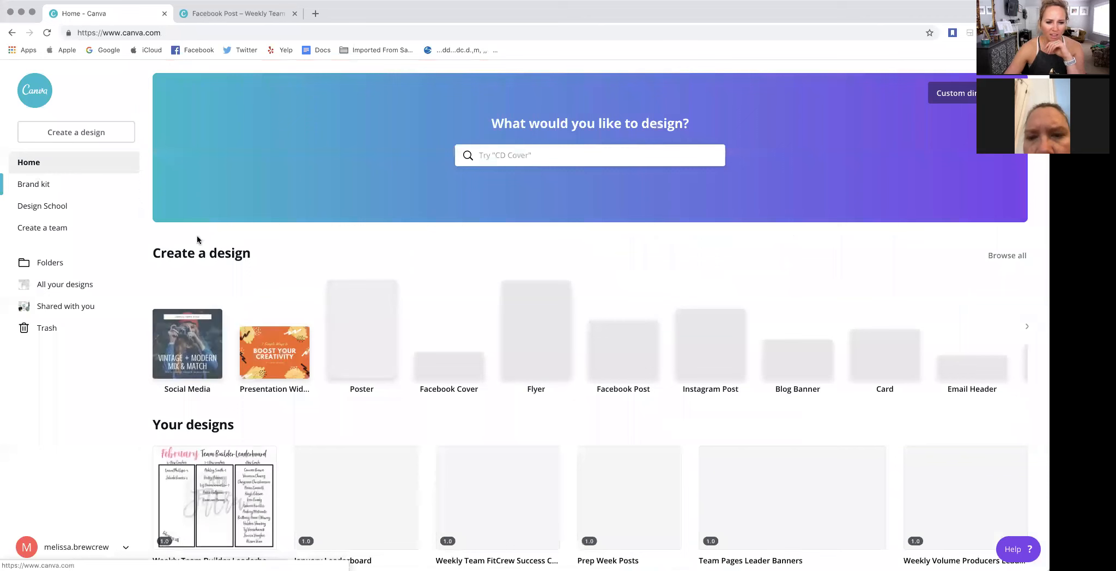
pyautogui.scroll(-3, 316, 291)
pyautogui.scroll(-2, 329, 291)
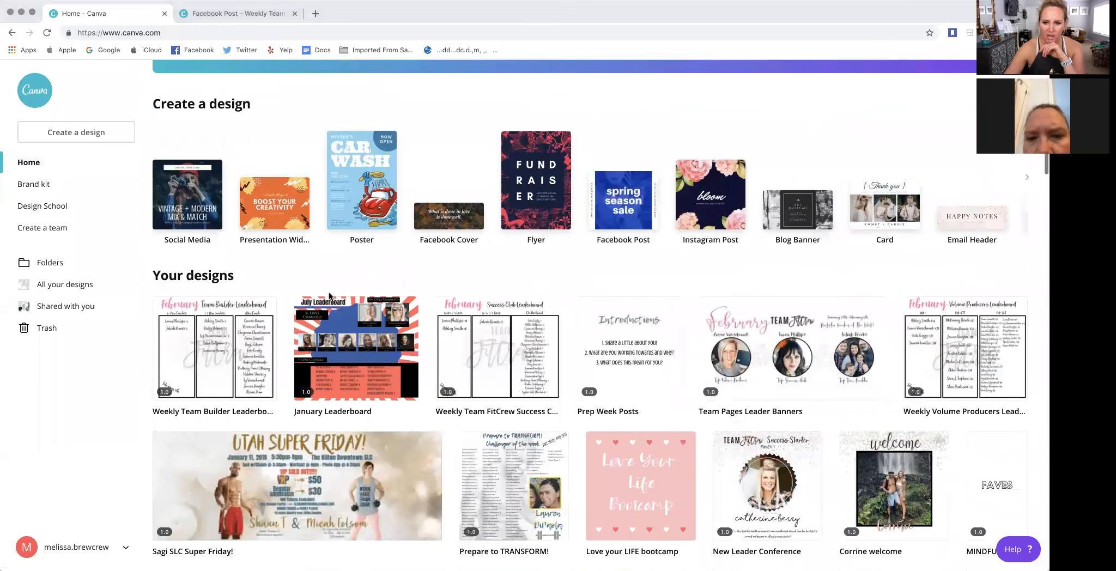
pyautogui.click(760, 307)
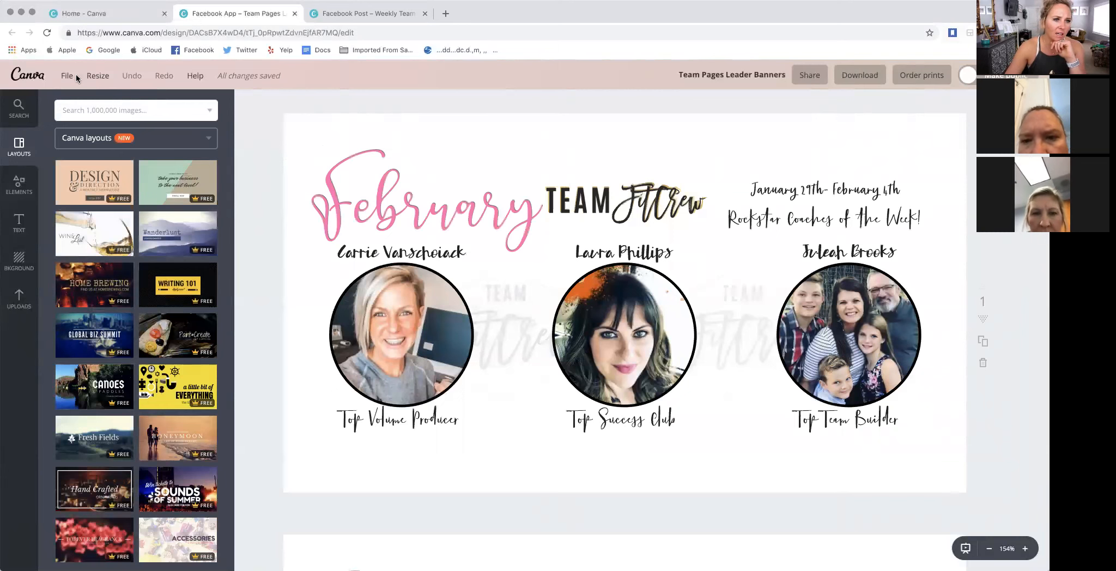
# - Examine the copy-and-resize formats and the pixel dimensions of the Team Pages Leader Banners design
pyautogui.click(100, 79)
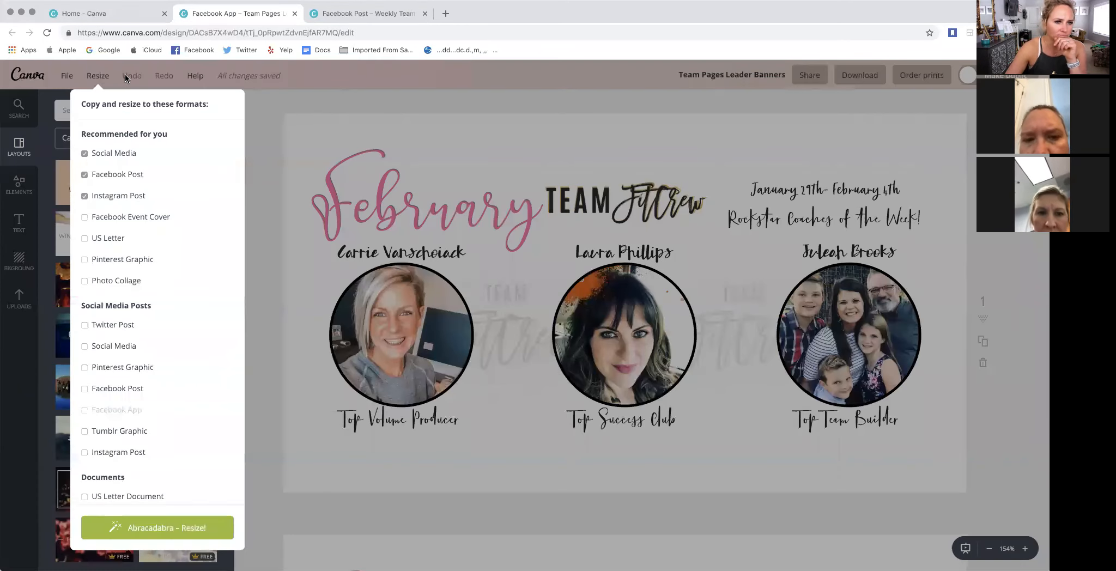
pyautogui.click(87, 77)
pyautogui.click(70, 79)
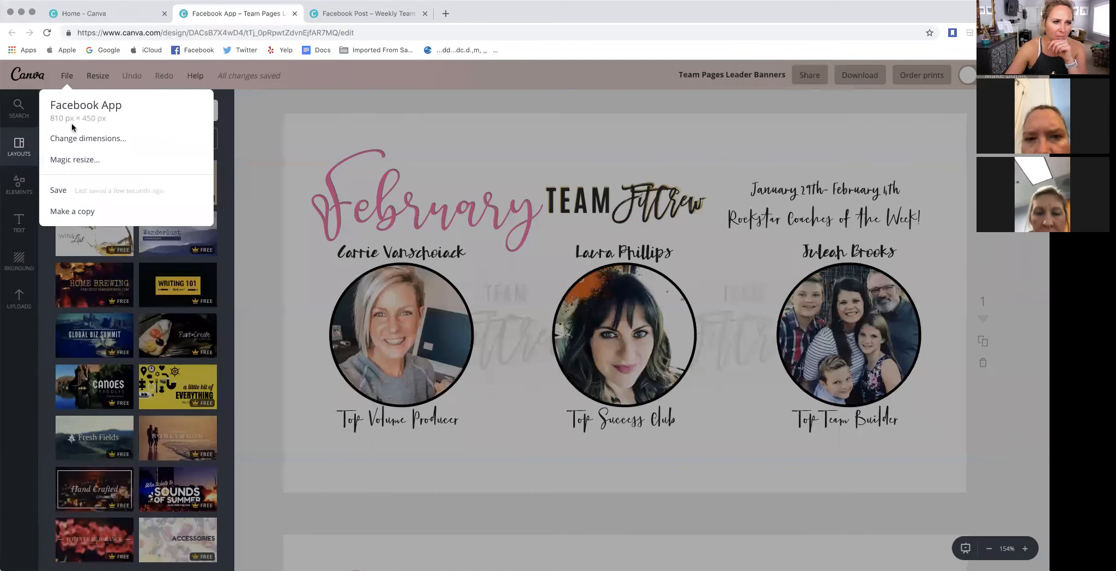
pyautogui.click(64, 79)
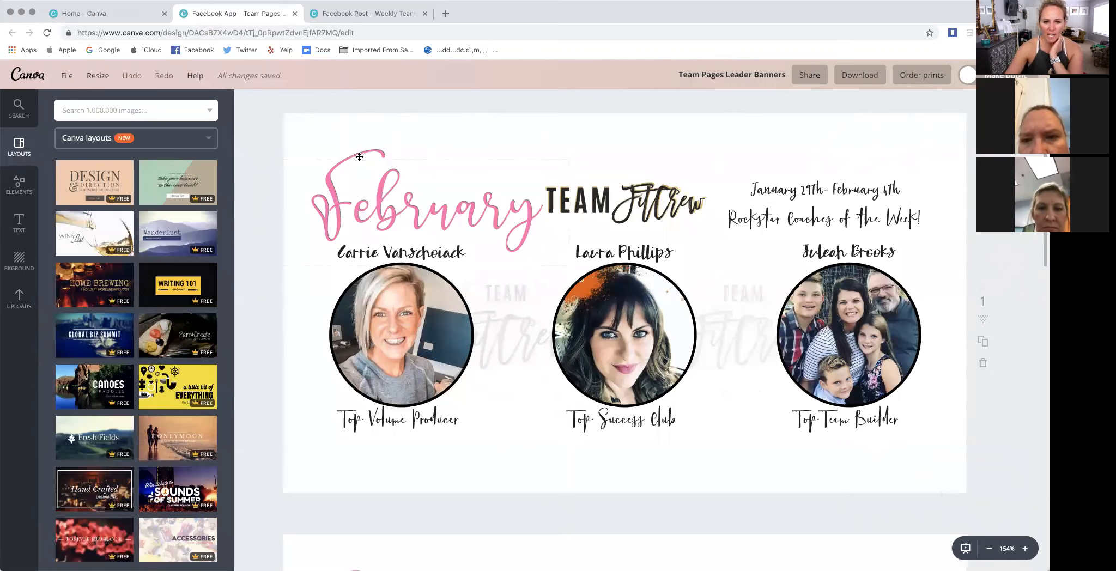
# - Duplicate the pink February heading on the first banner page and recolor the copy dark gray
pyautogui.moveTo(423, 216); pyautogui.dragTo(428, 211)
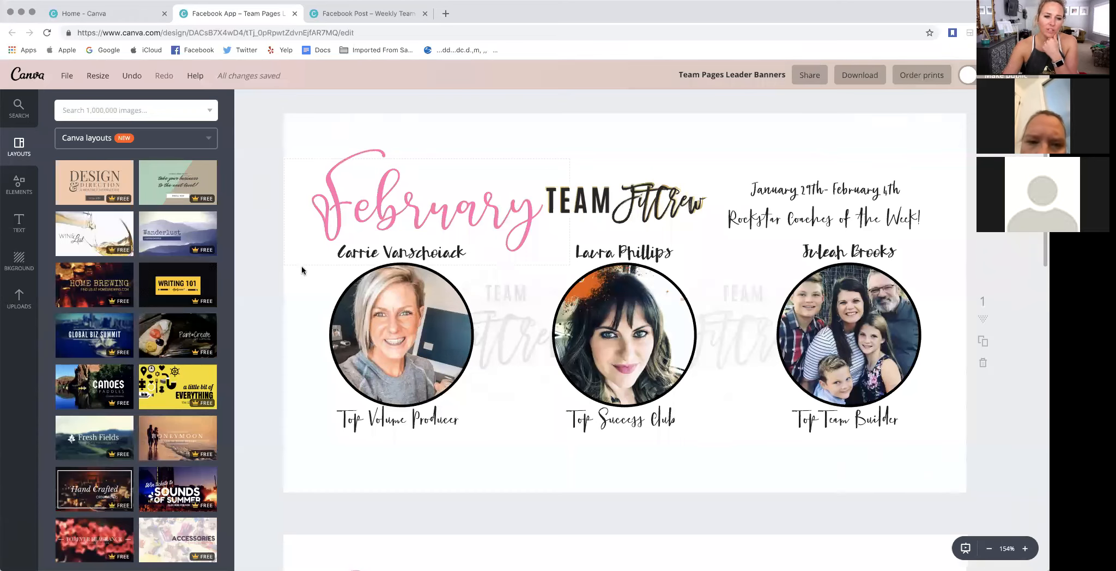
pyautogui.scroll(1, 696, 241)
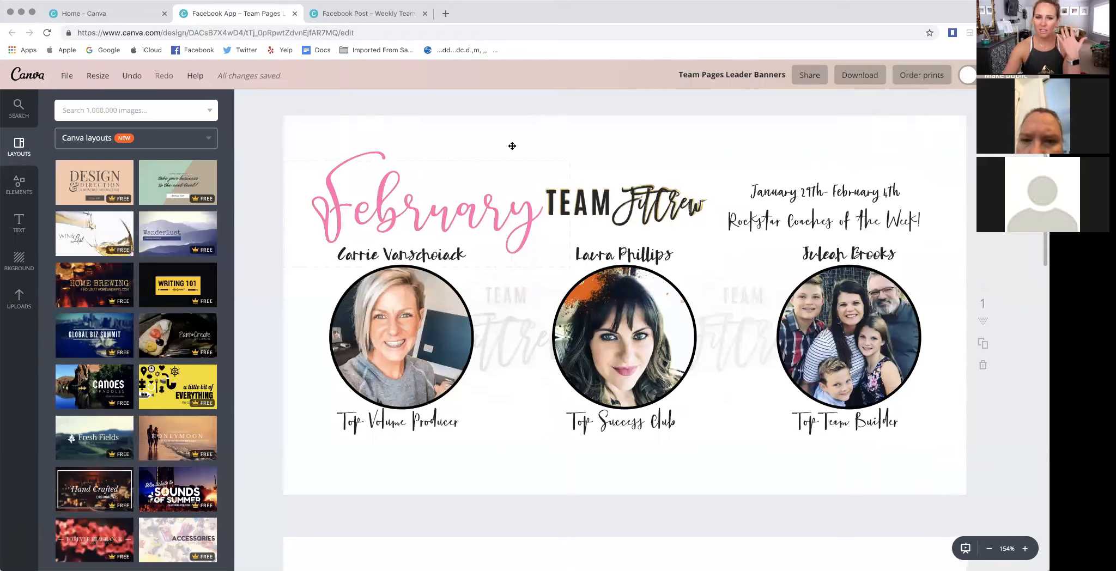
pyautogui.click(431, 198)
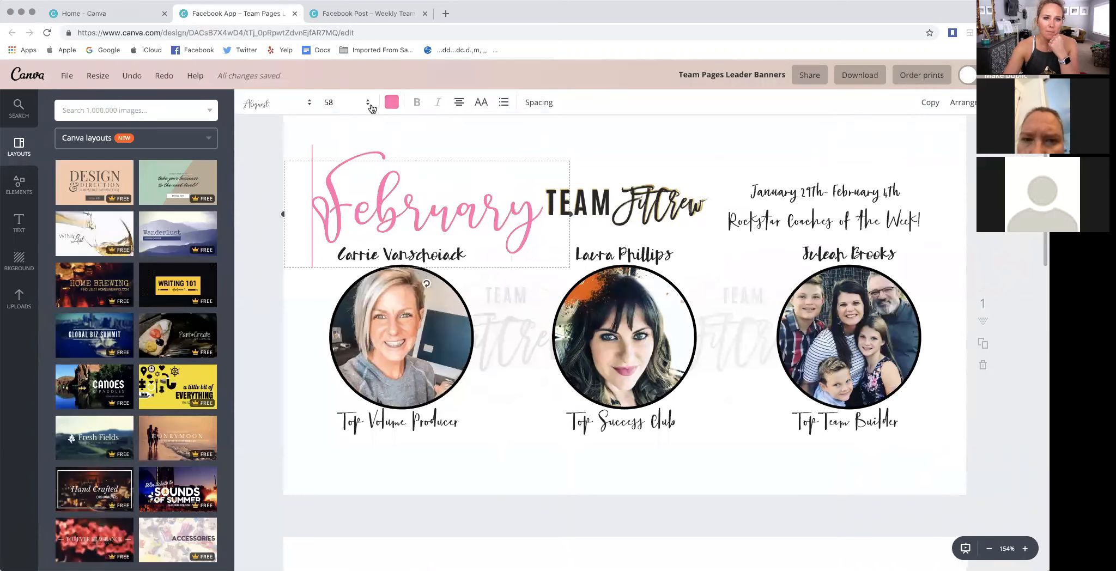
pyautogui.click(930, 103)
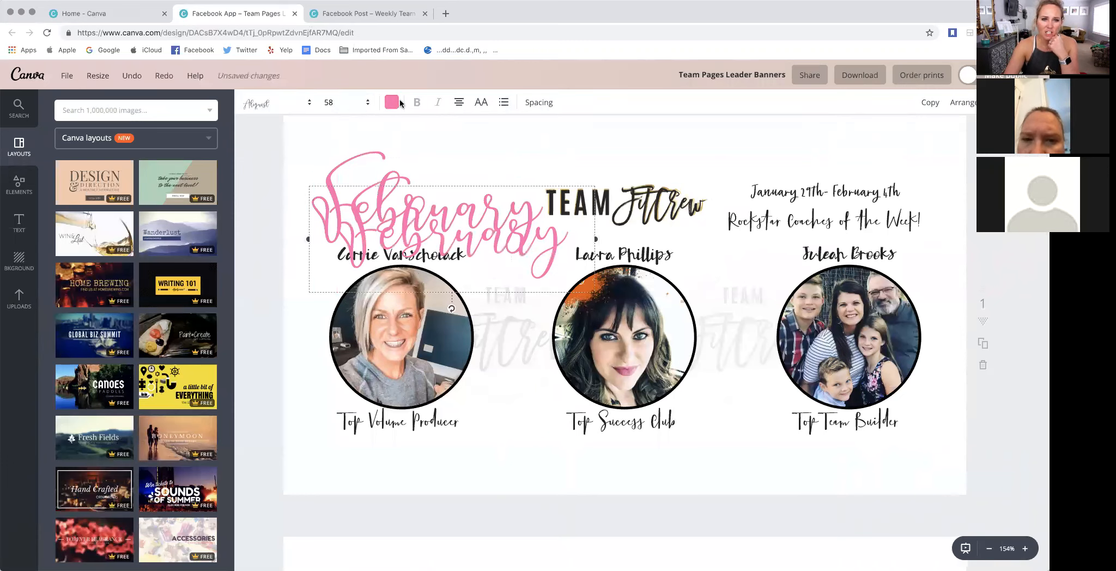
pyautogui.click(392, 102)
pyautogui.click(426, 187)
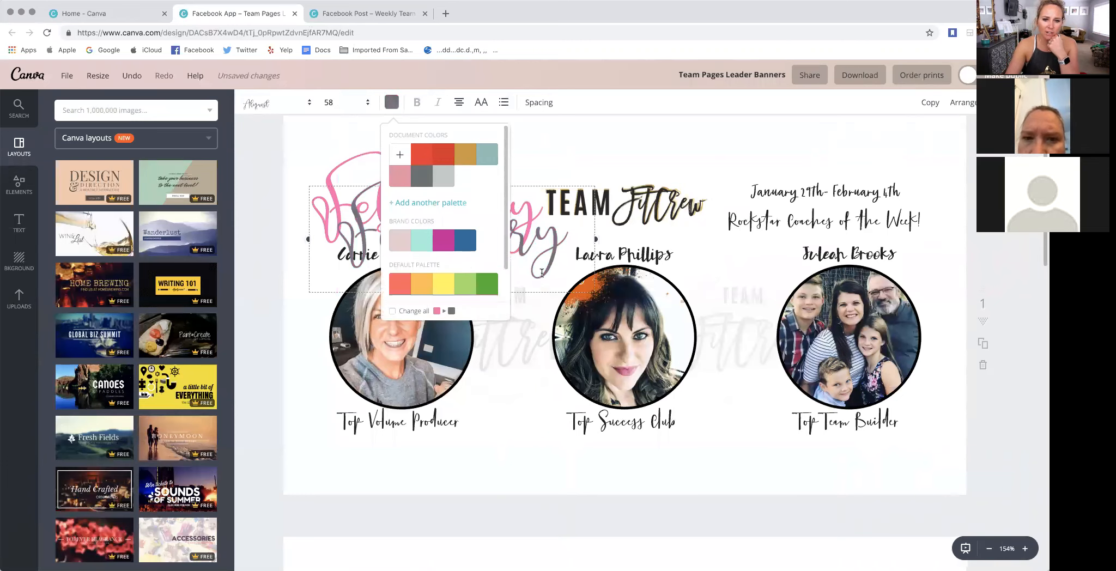
pyautogui.click(500, 247)
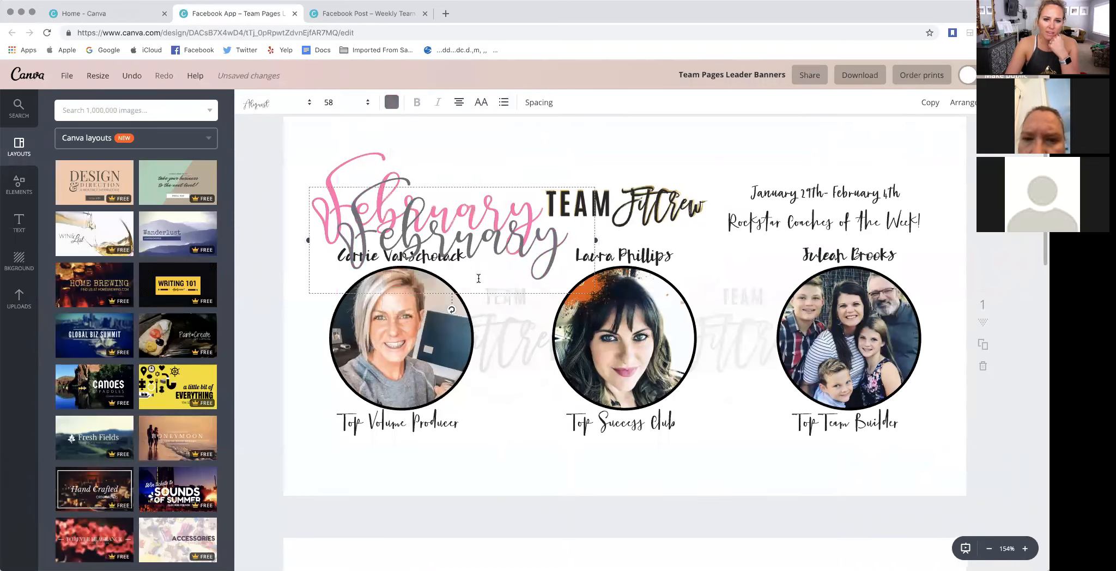
# - Move the gray February copy over the original pink heading, and delete the copy
pyautogui.moveTo(476, 301); pyautogui.dragTo(452, 273)
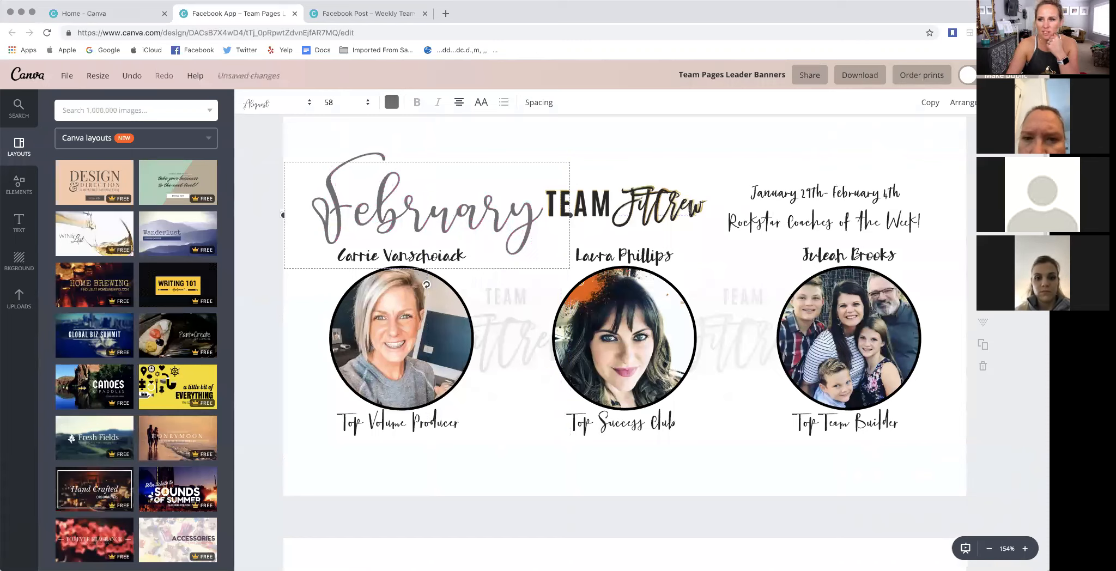
pyautogui.press('Delete')
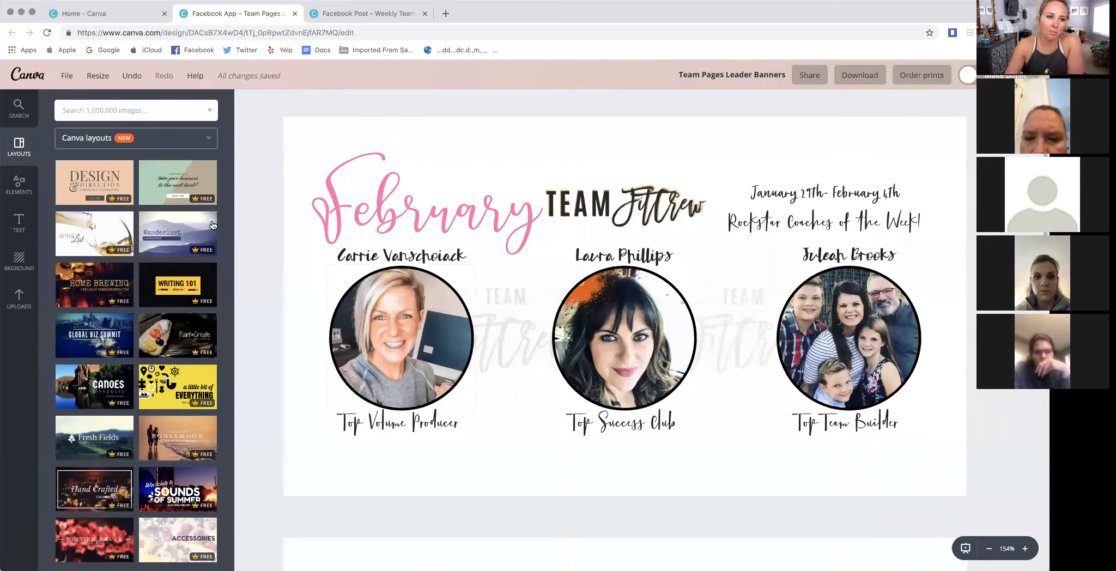
# - Browse the Frames collection in the elements library for circular and other shaped photo frames
pyautogui.click(19, 186)
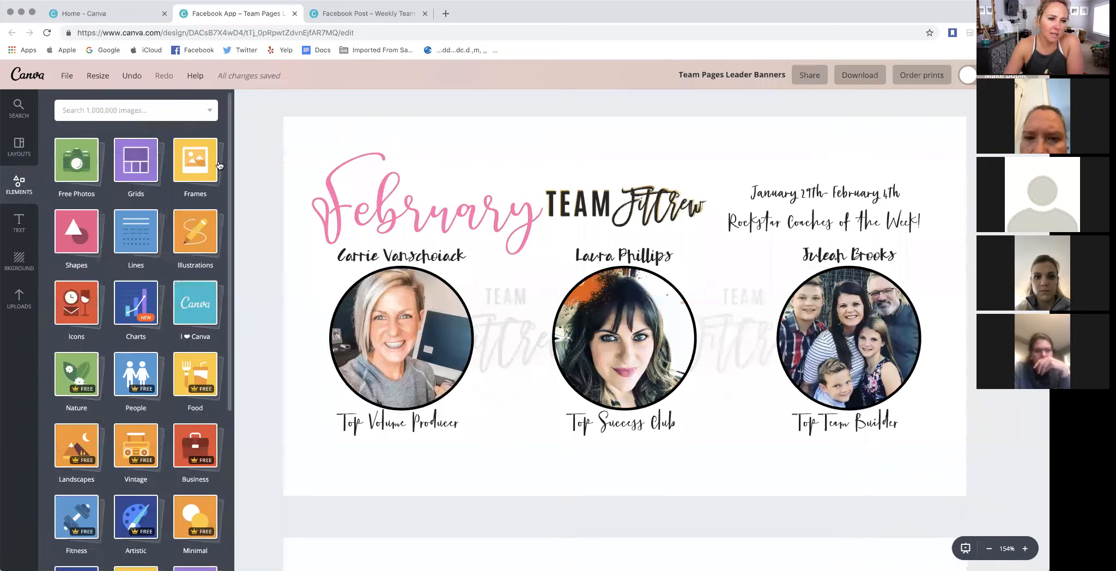
pyautogui.click(210, 164)
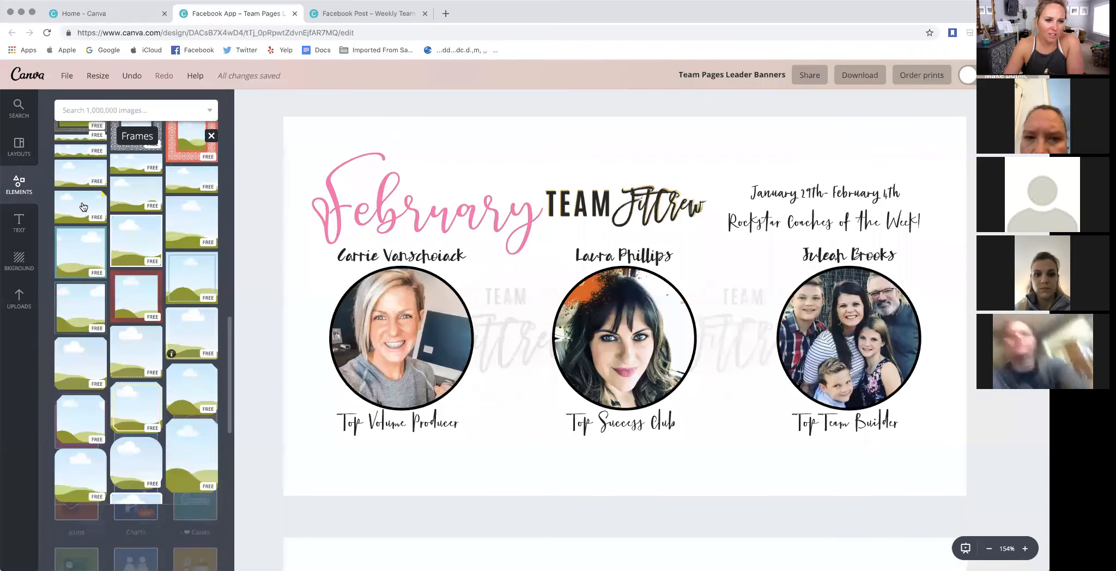
pyautogui.scroll(-8, 188, 375)
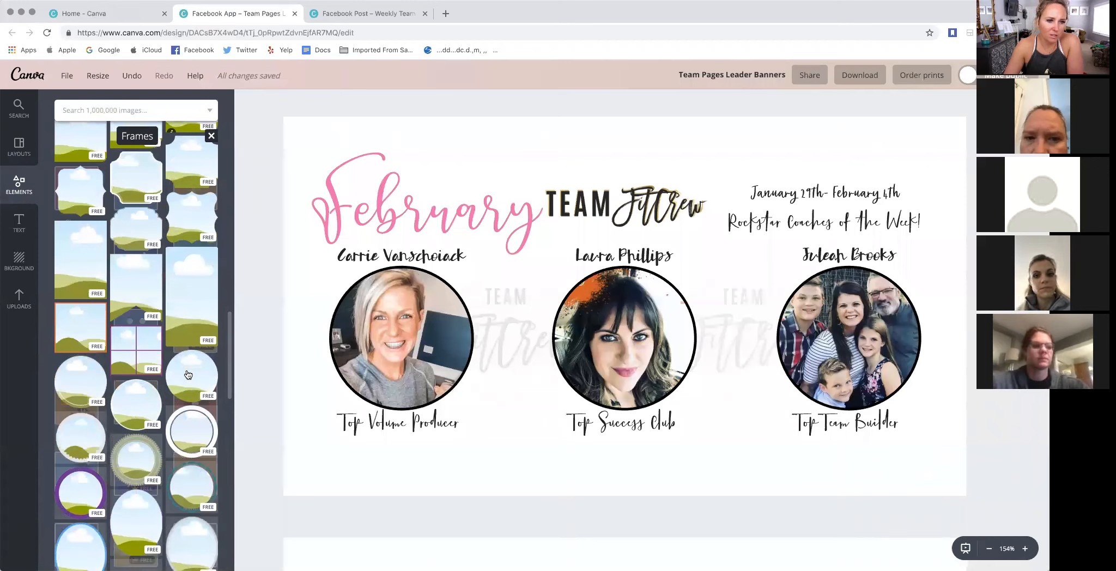
pyautogui.scroll(2, 163, 305)
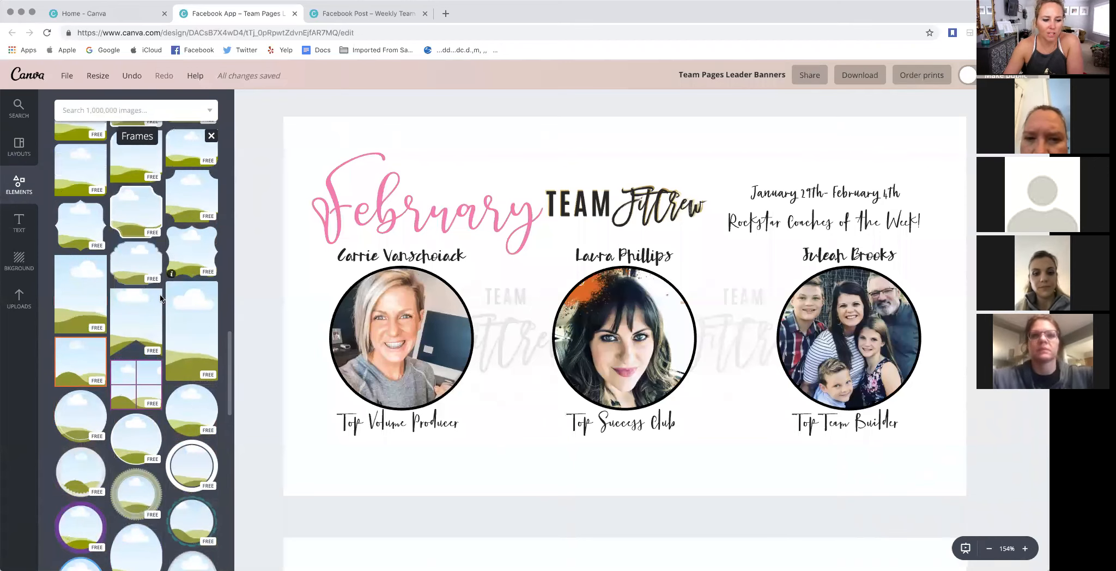
pyautogui.scroll(-7, 161, 298)
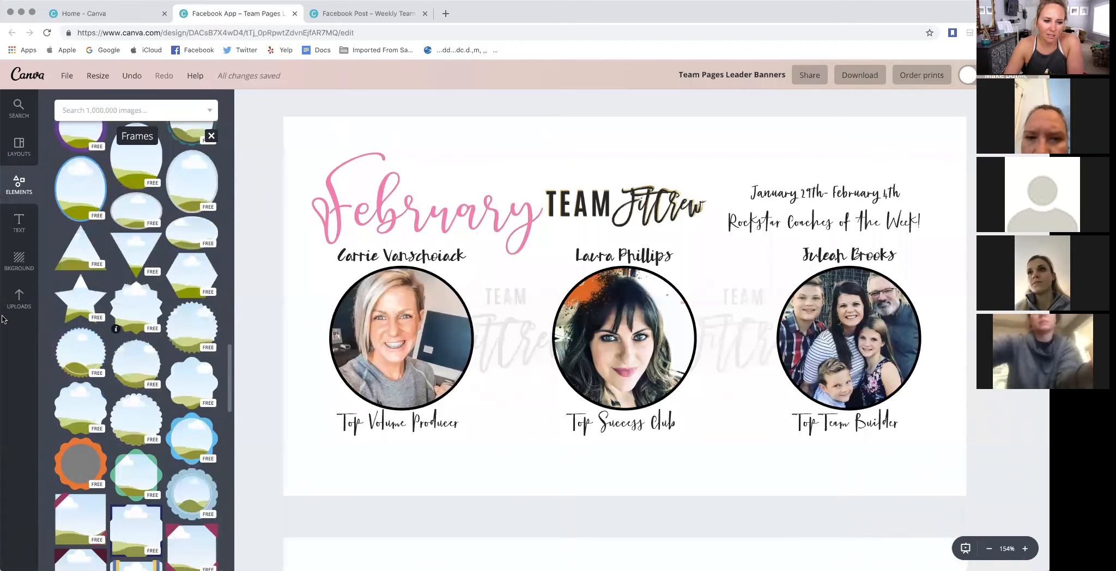
pyautogui.scroll(5, 159, 433)
pyautogui.scroll(3, 159, 433)
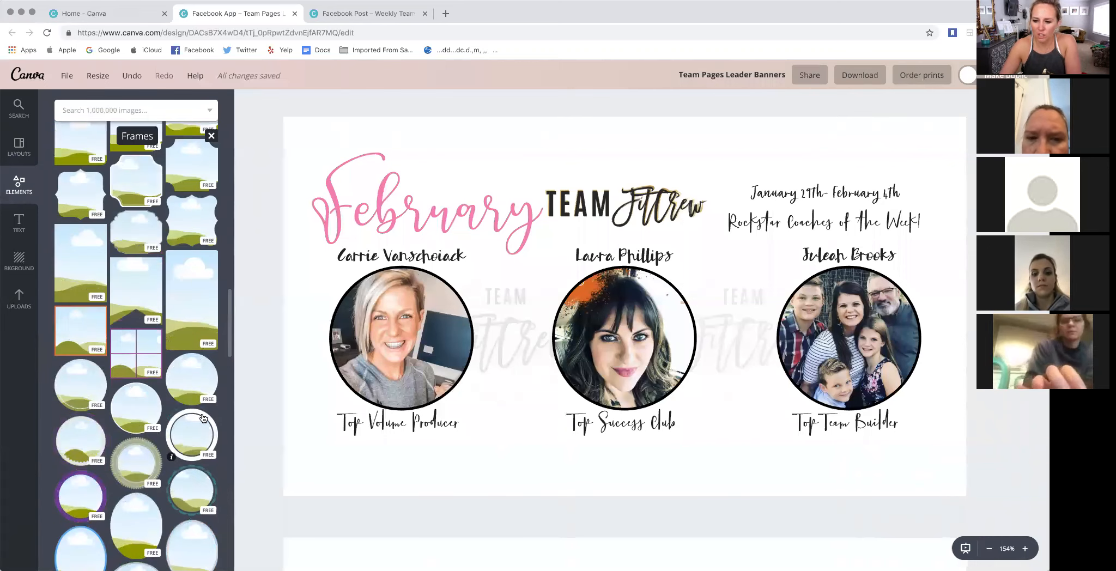
# - Try recoloring the first portrait's circular frame border from the document colors to red, and undo the change
pyautogui.click(367, 293)
pyautogui.click(251, 106)
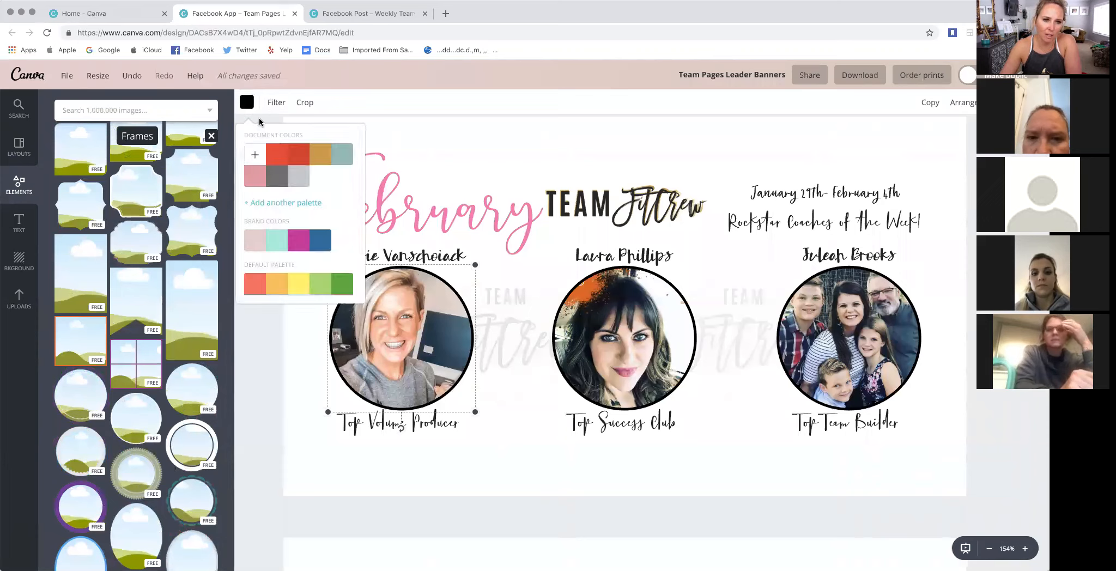
pyautogui.click(274, 167)
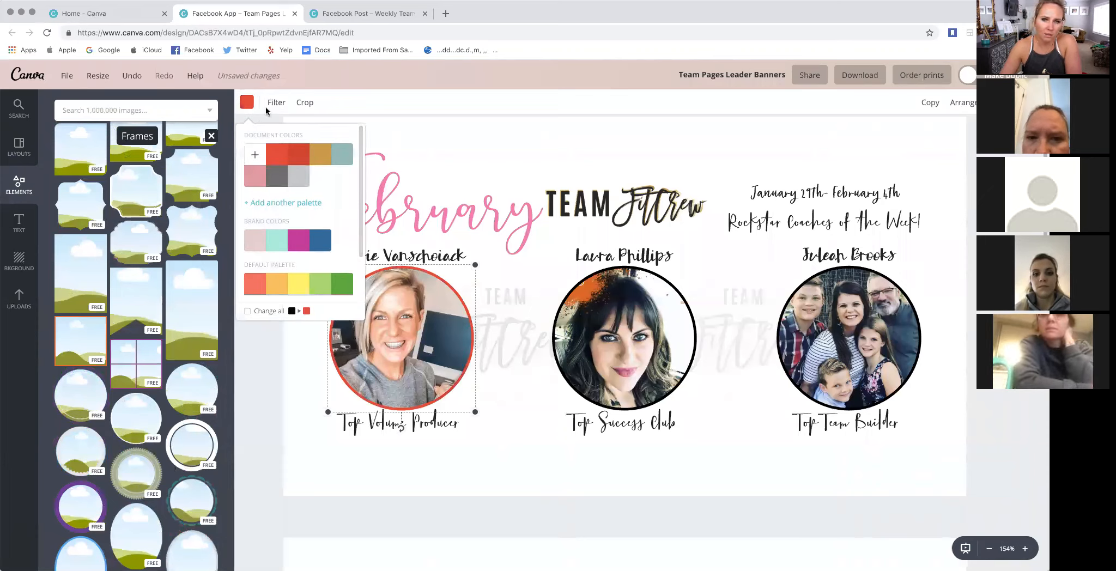
pyautogui.click(132, 76)
pyautogui.click(259, 157)
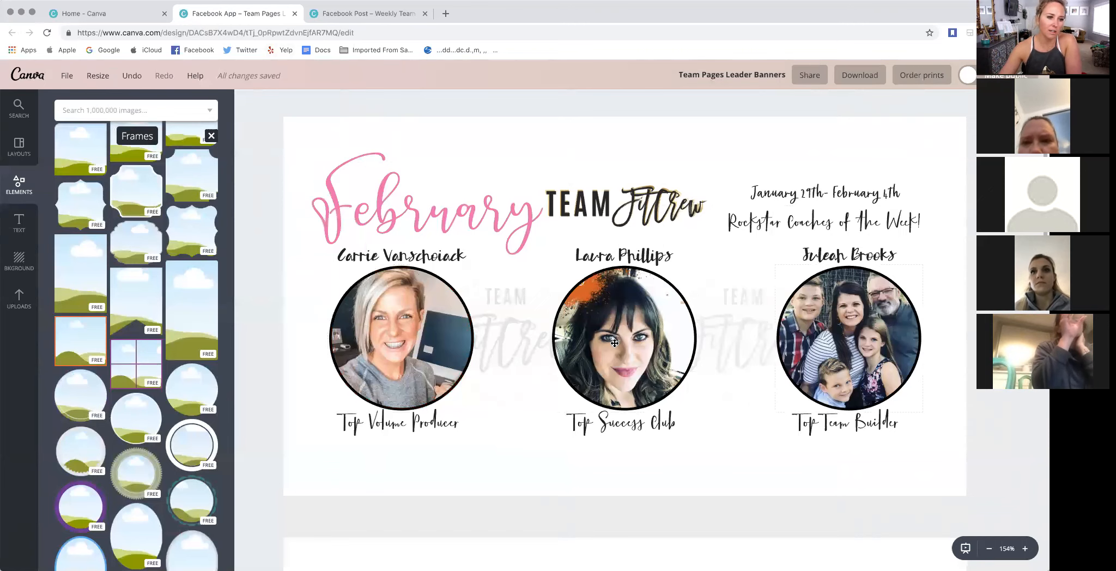
# - Open the pink-and-gold 5x Elite Double Superstar design from the home page's existing designs and shift its cut-out woman slightly
pyautogui.click(98, 16)
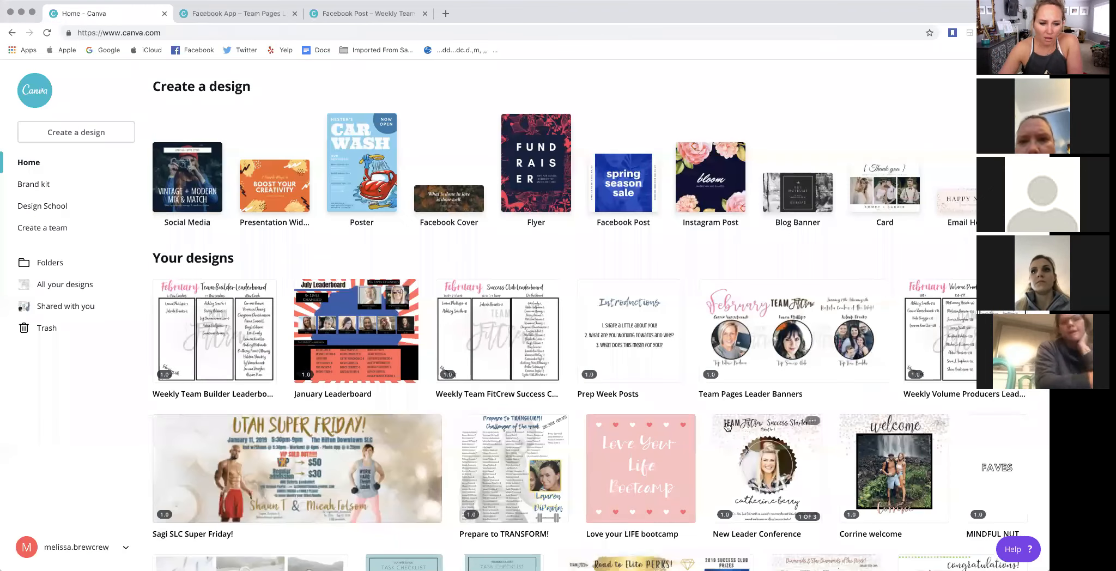
pyautogui.scroll(-5, 438, 329)
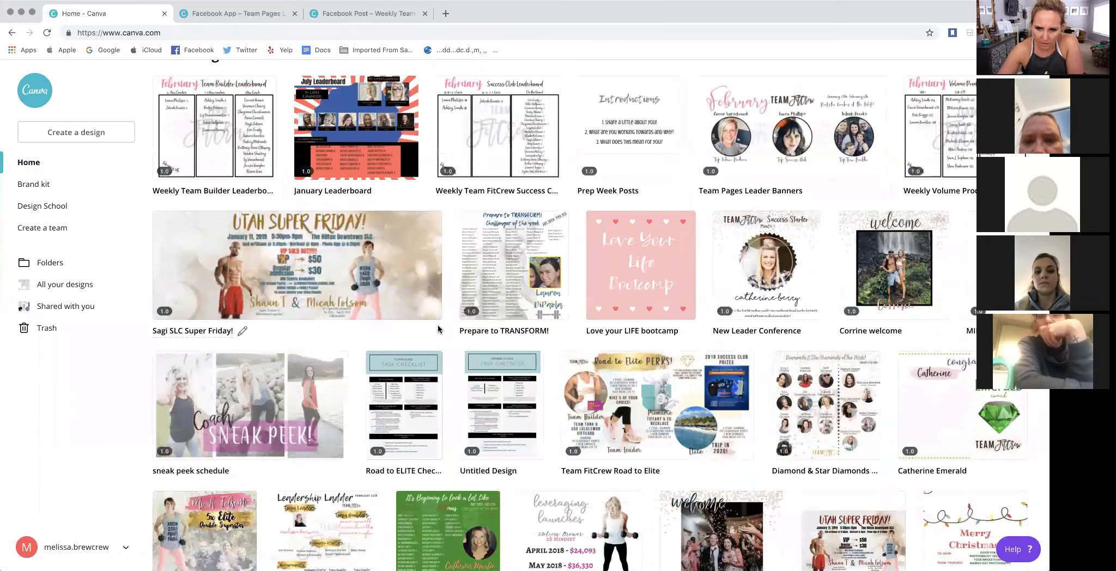
pyautogui.scroll(-2, 439, 330)
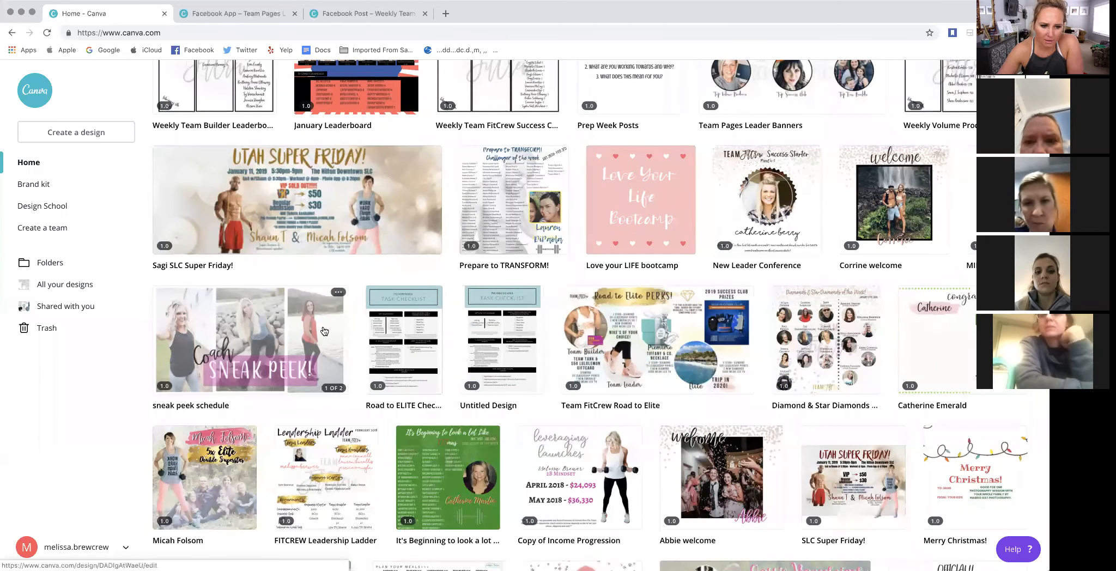
pyautogui.scroll(-2, 236, 398)
pyautogui.click(225, 393)
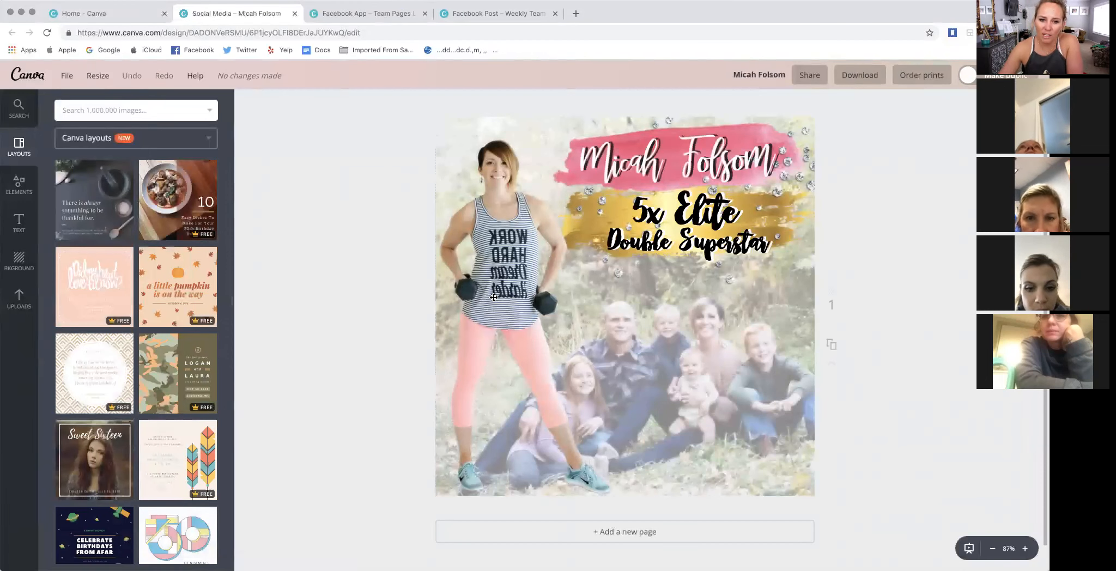
pyautogui.moveTo(514, 298); pyautogui.dragTo(494, 293)
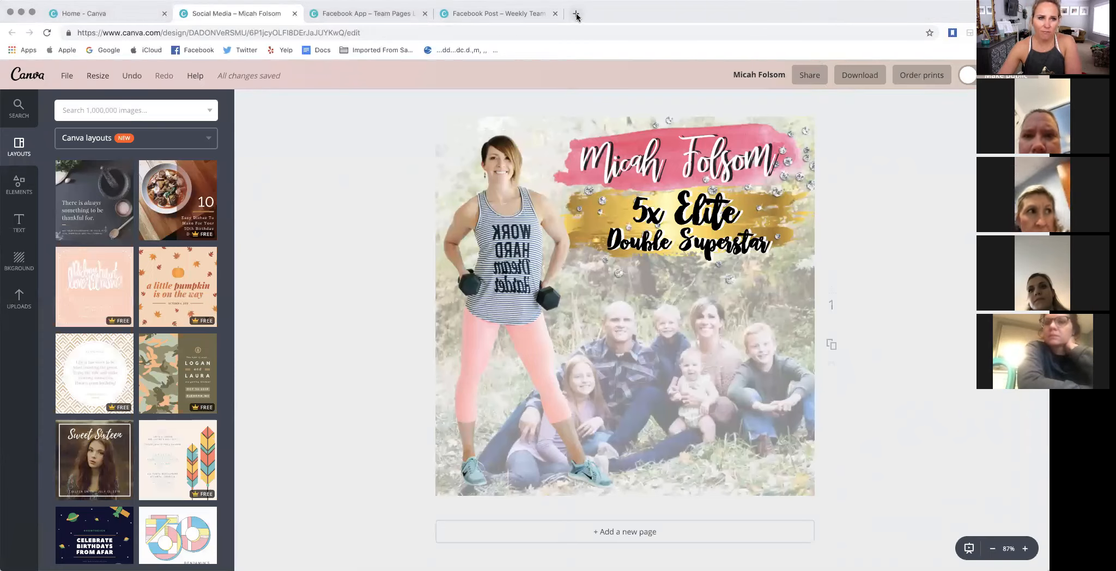
# - Search Google in a new browser tab for "picmonkey cut out image"
pyautogui.click(576, 17)
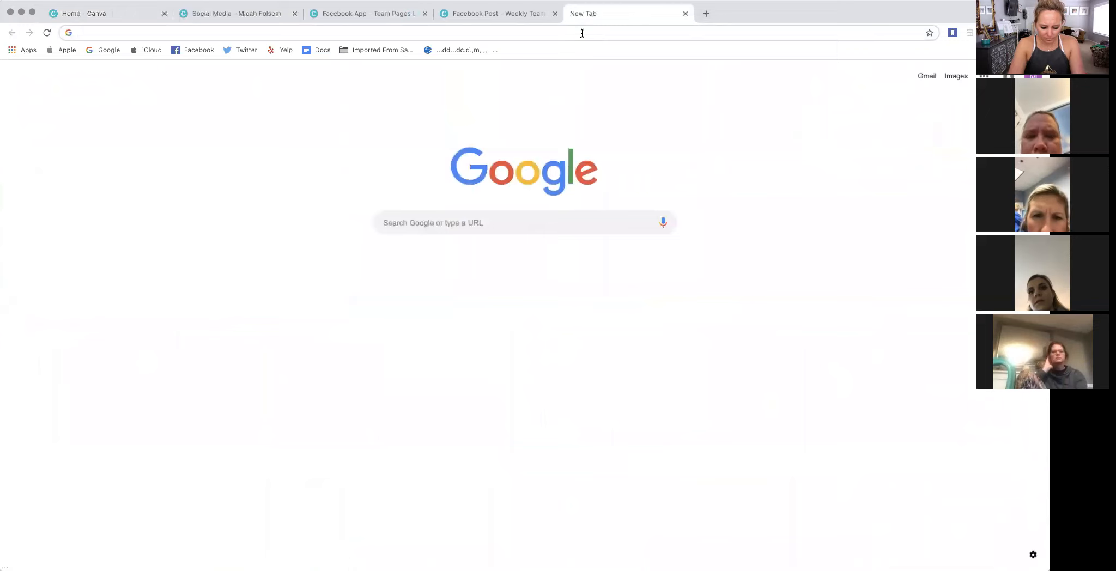
pyautogui.write('picmonkey')
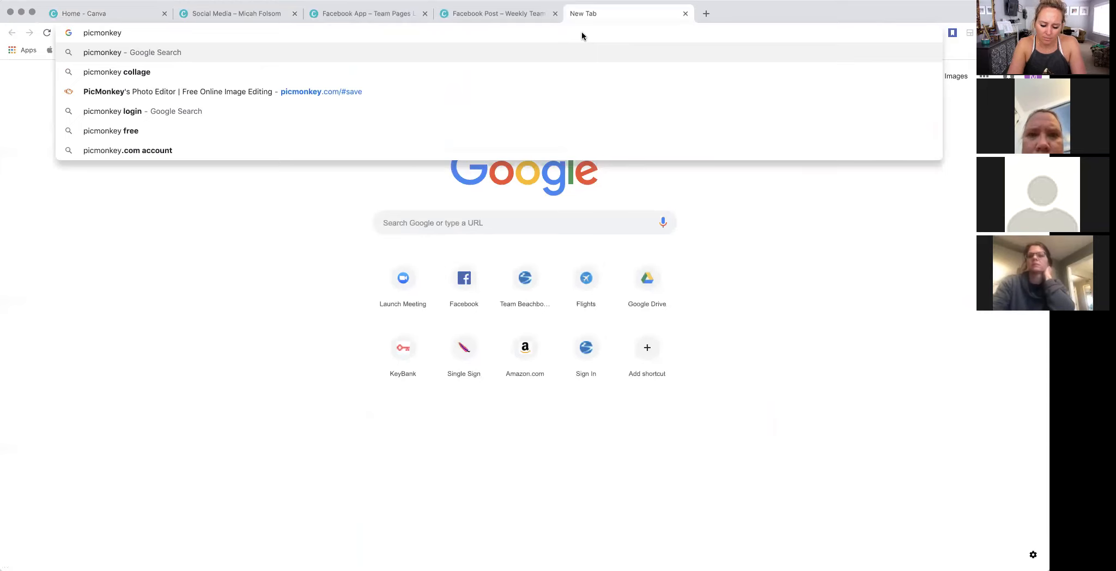
pyautogui.write('cut out image')
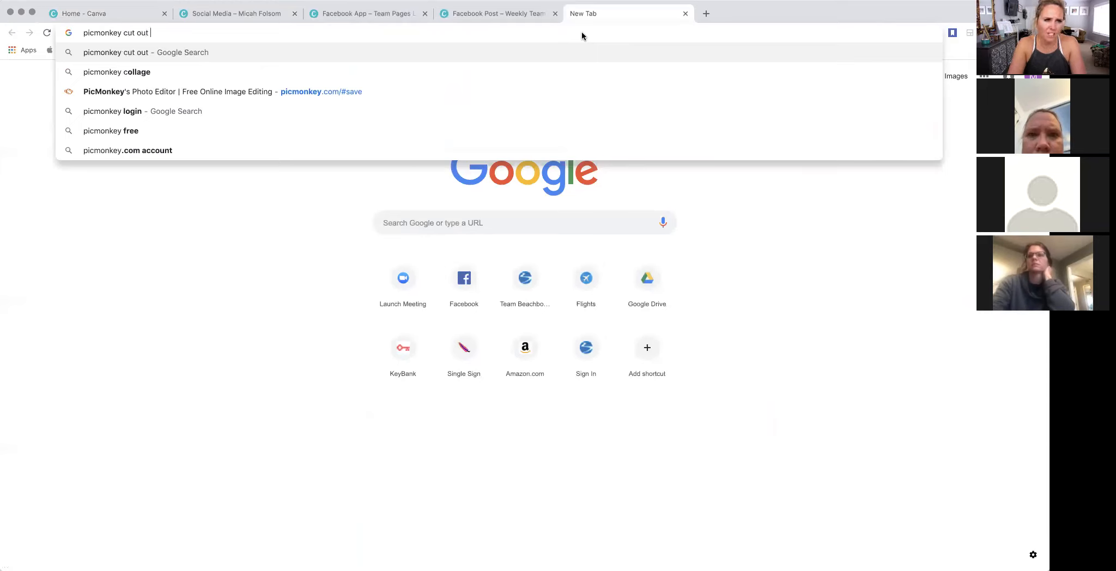
pyautogui.press('Return')
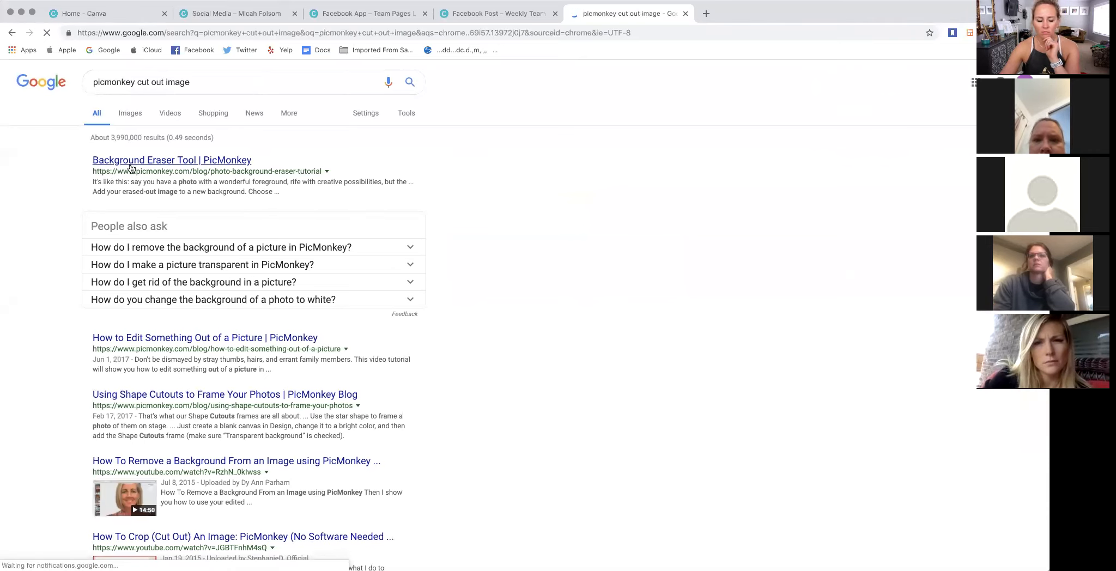
# - Open PicMonkey's Background Eraser Tool article and read through its steps for removing a photo's background
pyautogui.click(183, 160)
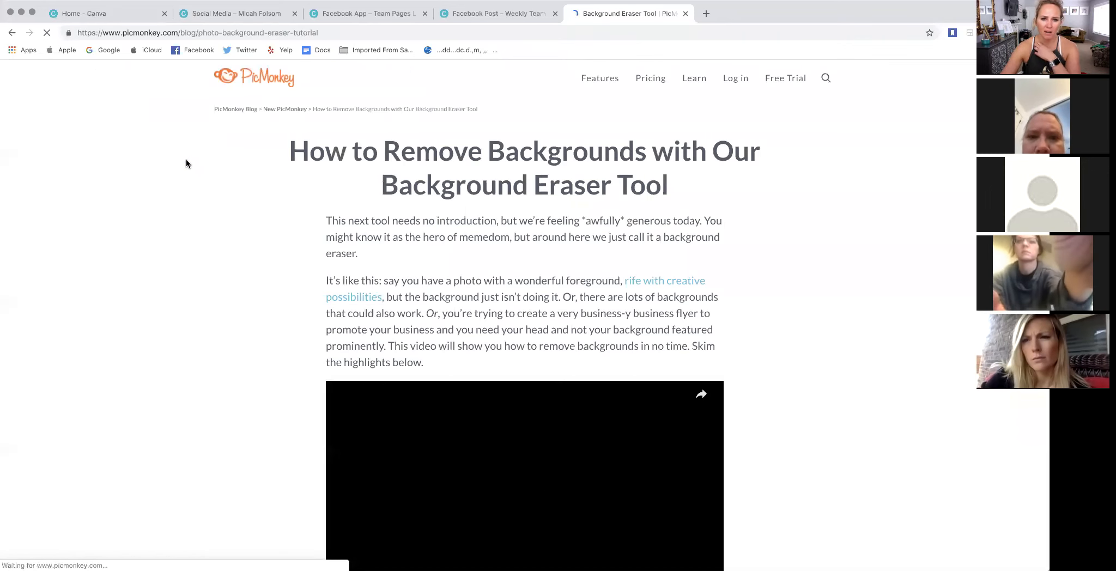
pyautogui.scroll(-2, 250, 205)
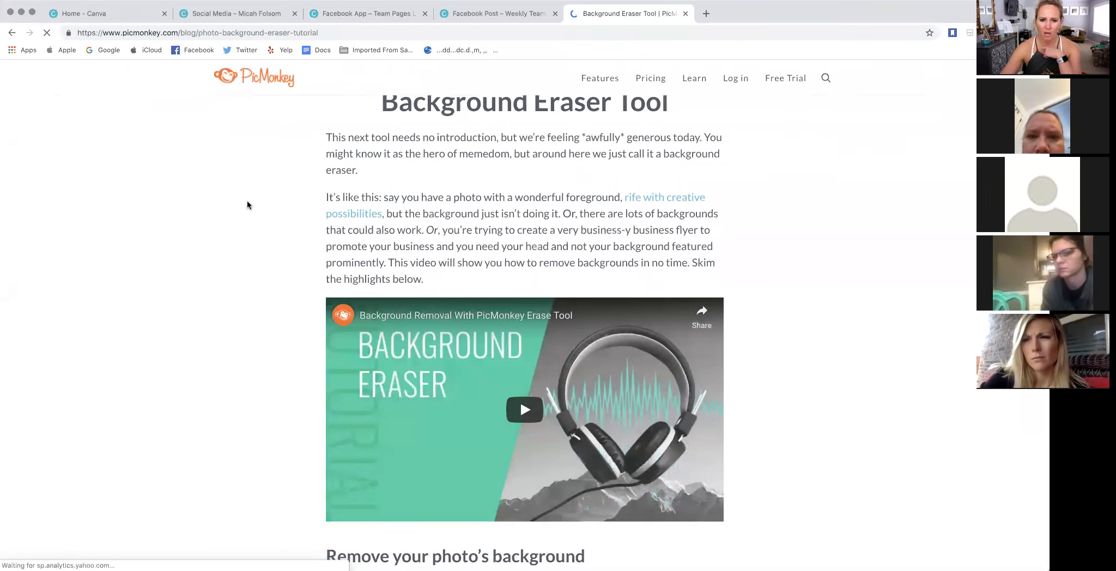
pyautogui.scroll(-2, 247, 205)
pyautogui.scroll(-1, 246, 204)
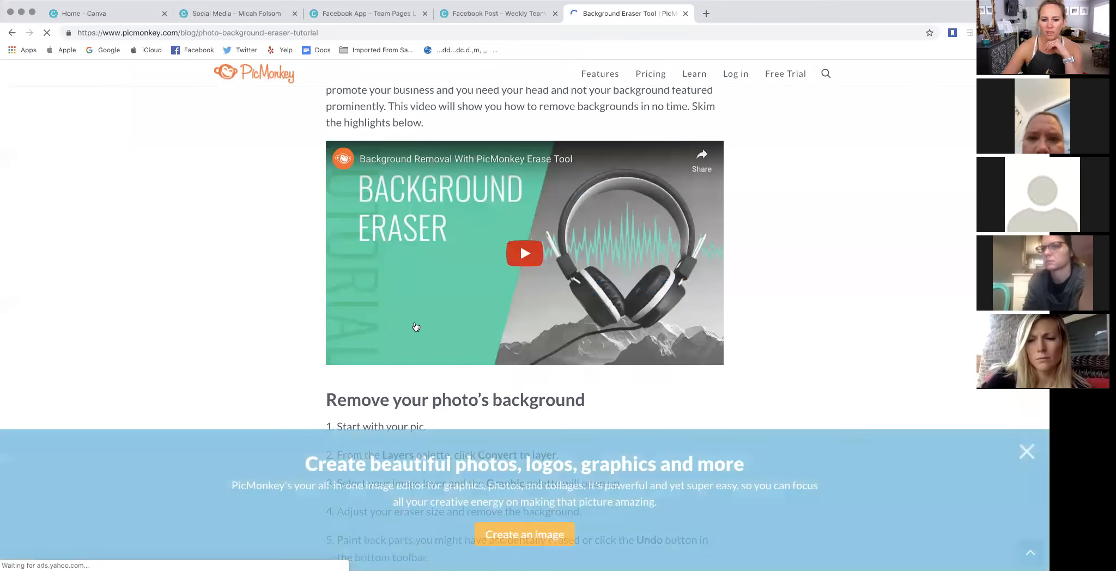
pyautogui.scroll(-3, 433, 322)
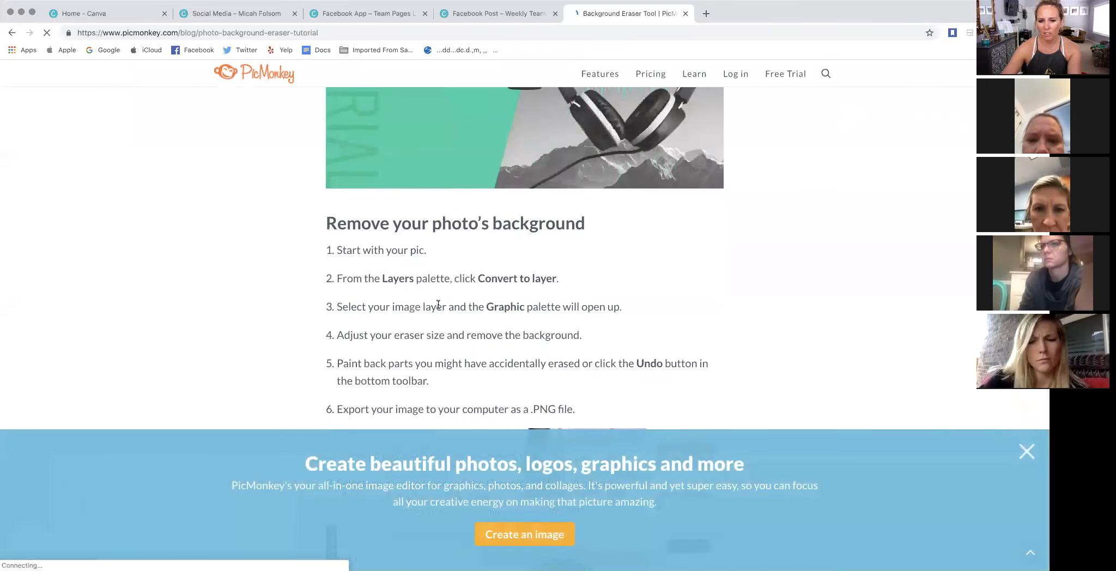
pyautogui.scroll(-3, 422, 305)
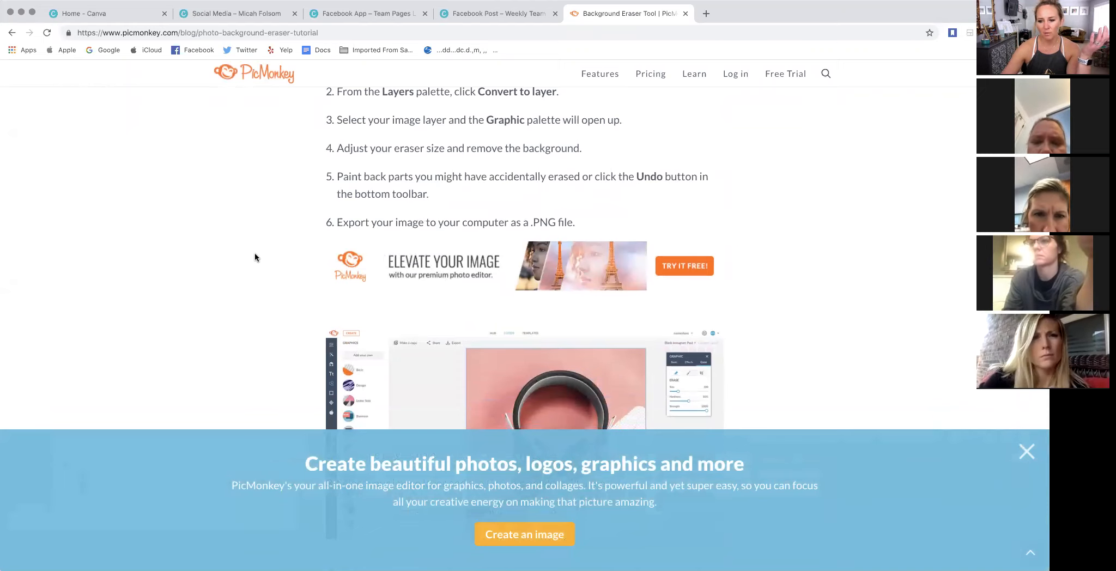
pyautogui.scroll(-3, 255, 251)
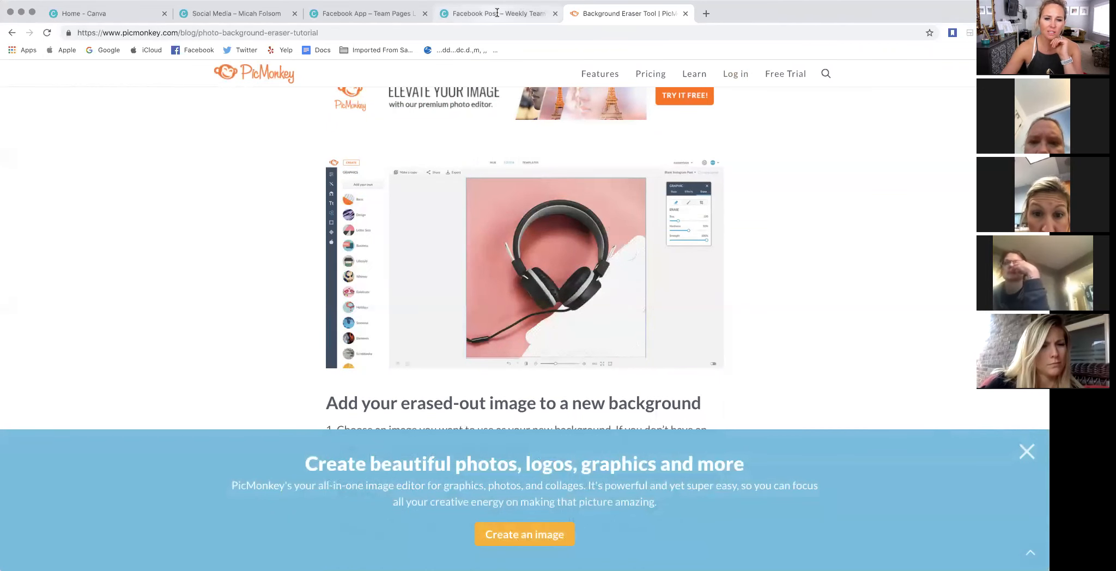
# - Return to the 5x Elite Double Superstar design, reposition the cut-out woman, and shift the layered name heading on the pink brush stroke
pyautogui.click(532, 18)
pyautogui.click(370, 13)
pyautogui.click(248, 14)
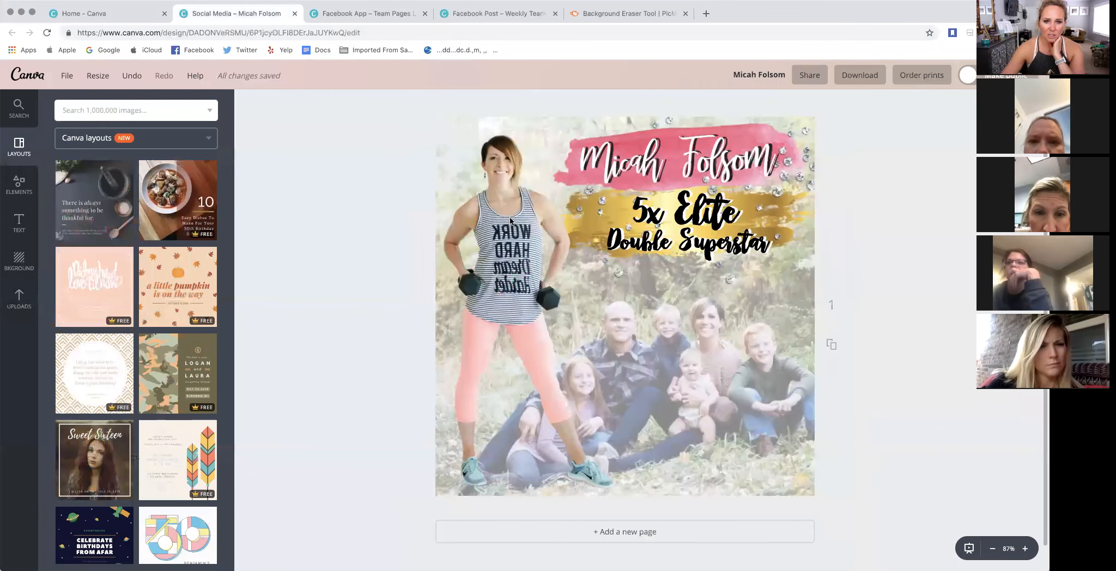
pyautogui.moveTo(511, 217); pyautogui.dragTo(509, 217)
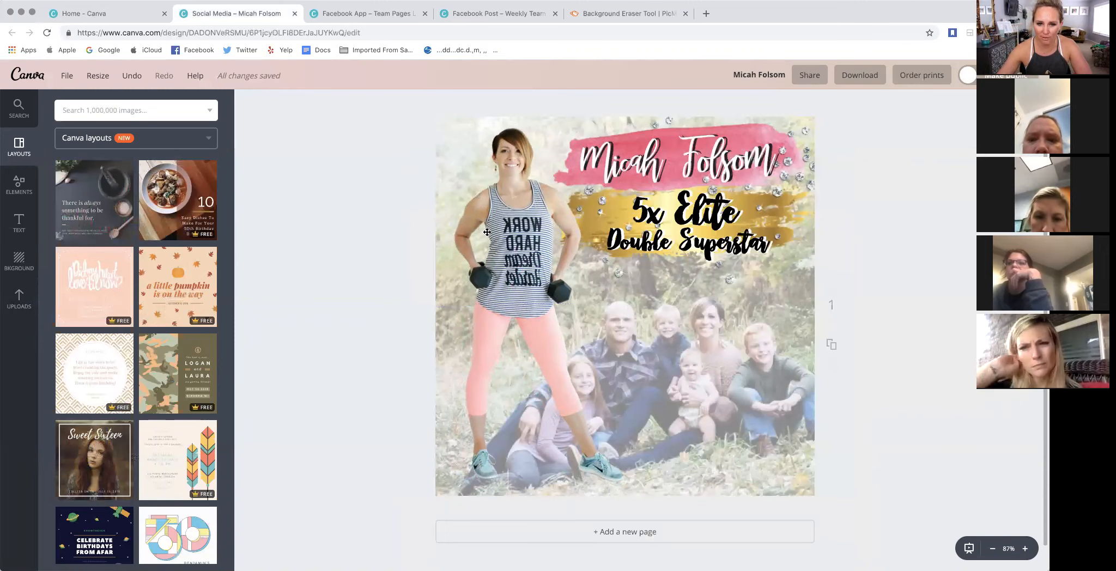
pyautogui.moveTo(509, 232); pyautogui.dragTo(508, 234)
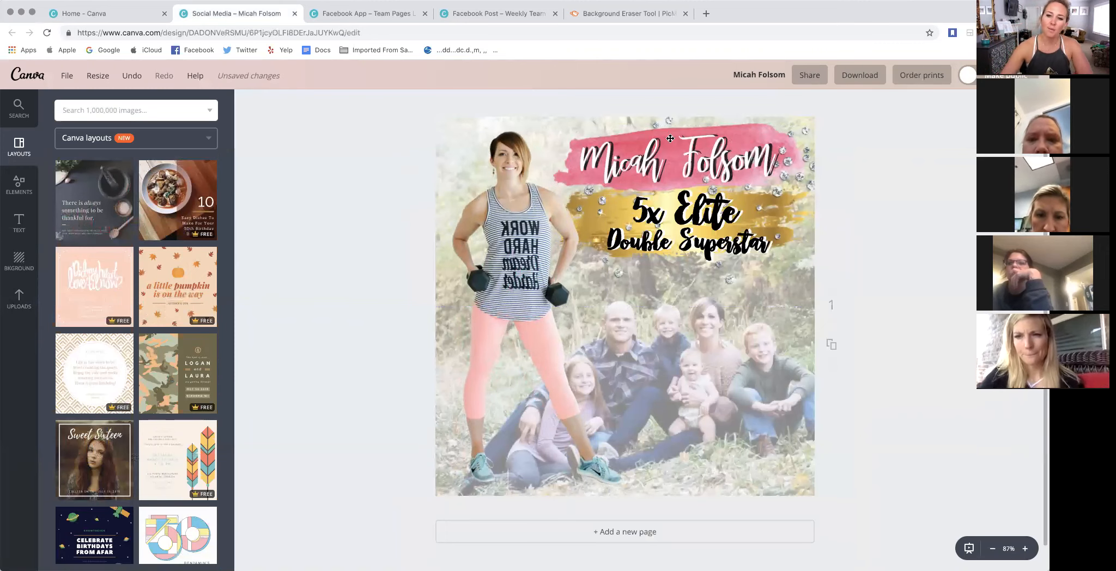
pyautogui.moveTo(659, 134); pyautogui.dragTo(663, 135)
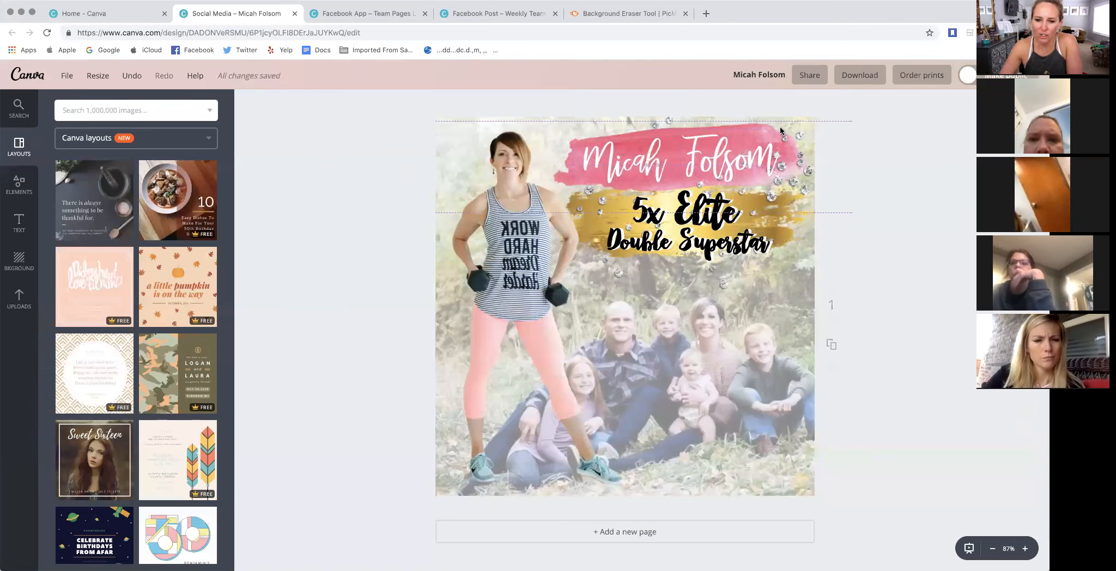
# - Search Google for "diamonds png" in the PicMonkey article's browser tab and open the scattered small diamonds image
pyautogui.click(601, 13)
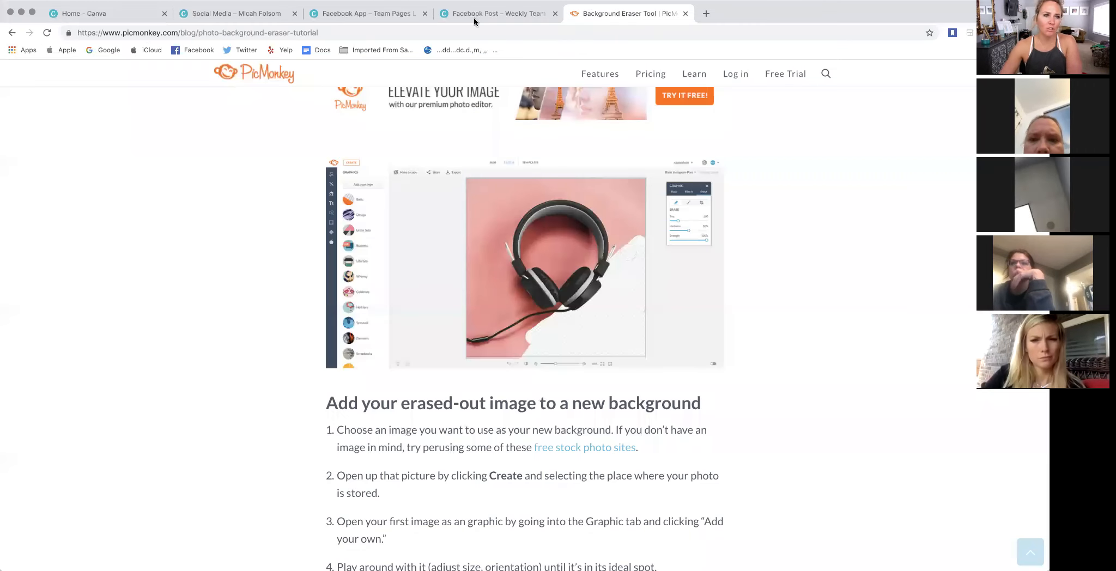
pyautogui.click(163, 34)
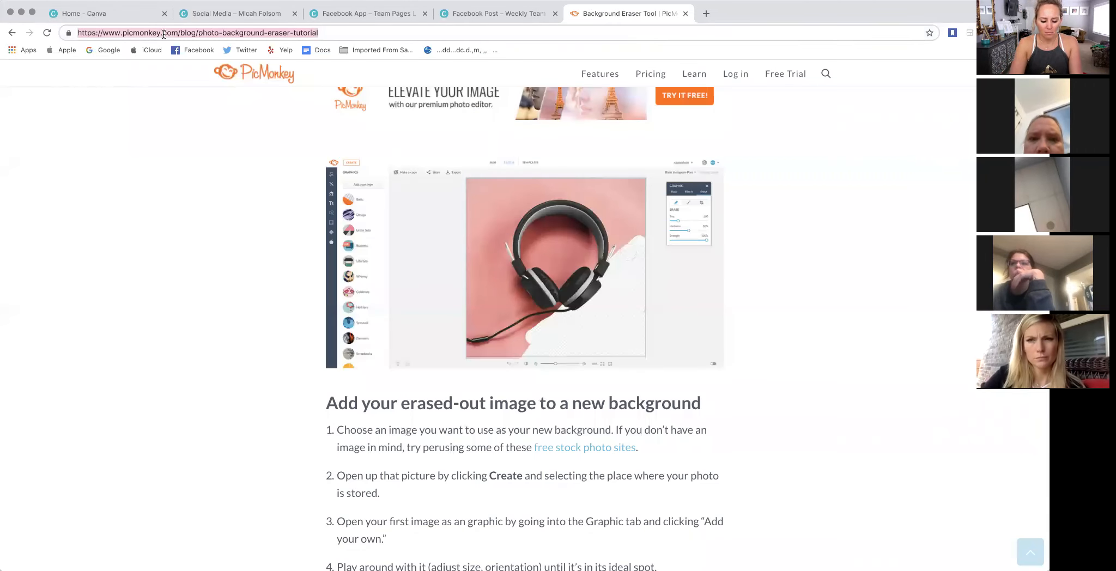
pyautogui.write('diamonds p')
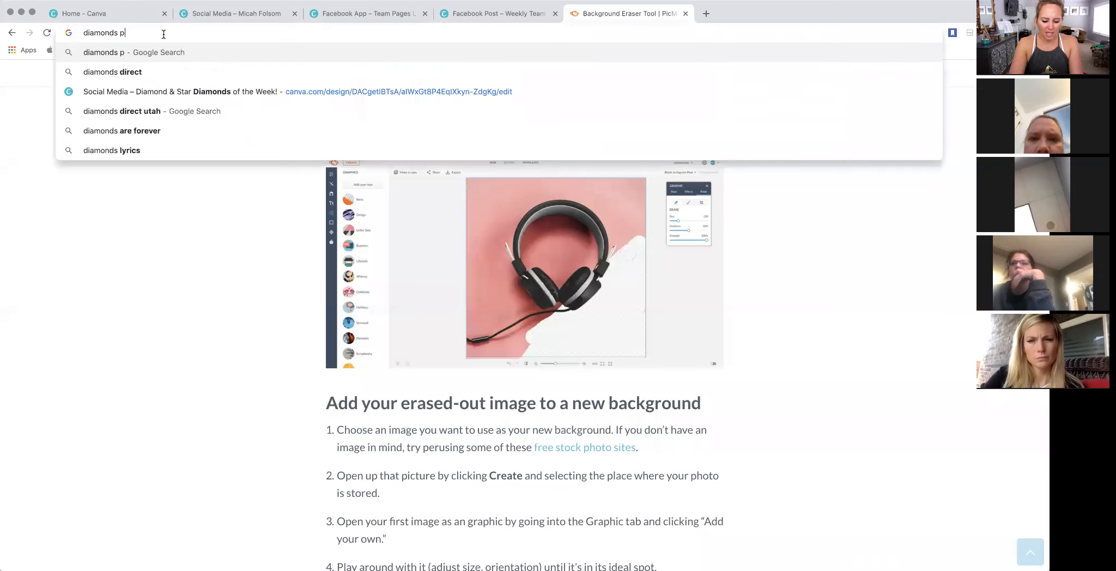
pyautogui.write('ng\\')
pyautogui.press('Return')
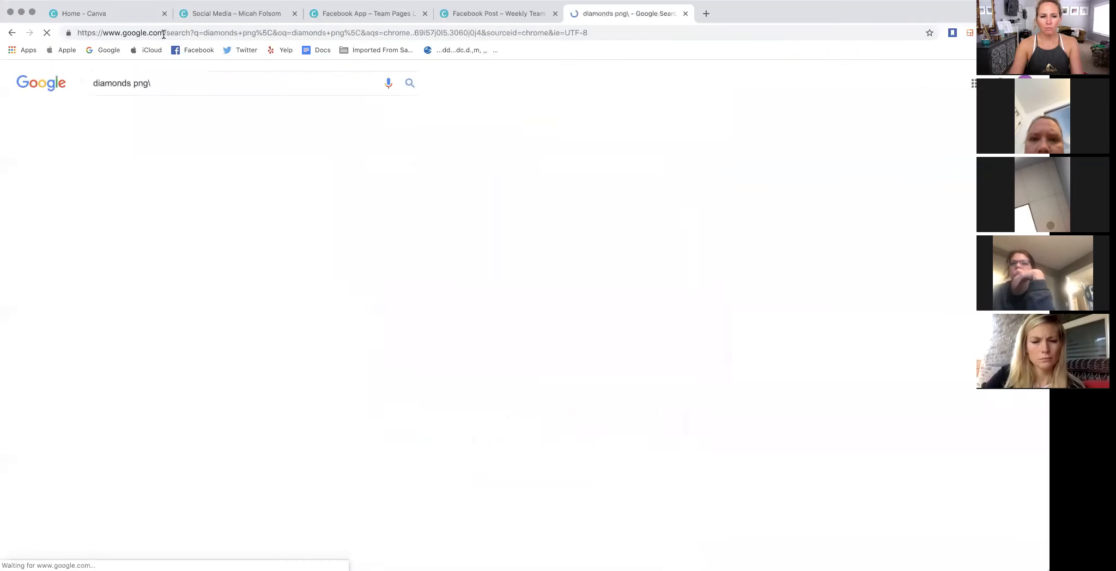
pyautogui.click(154, 83)
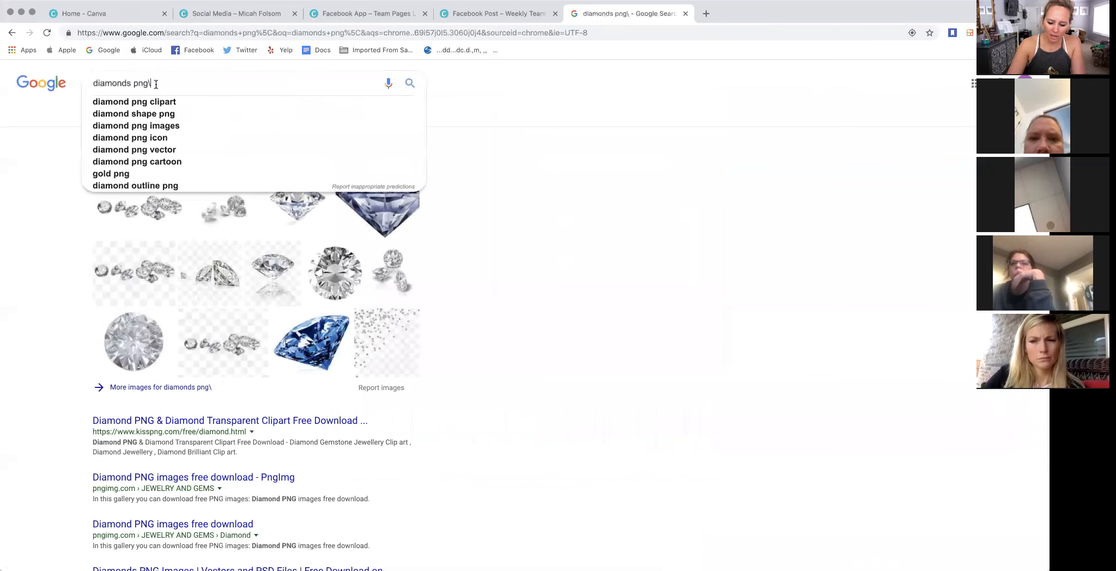
pyautogui.press('BackSpace')
pyautogui.press('Return')
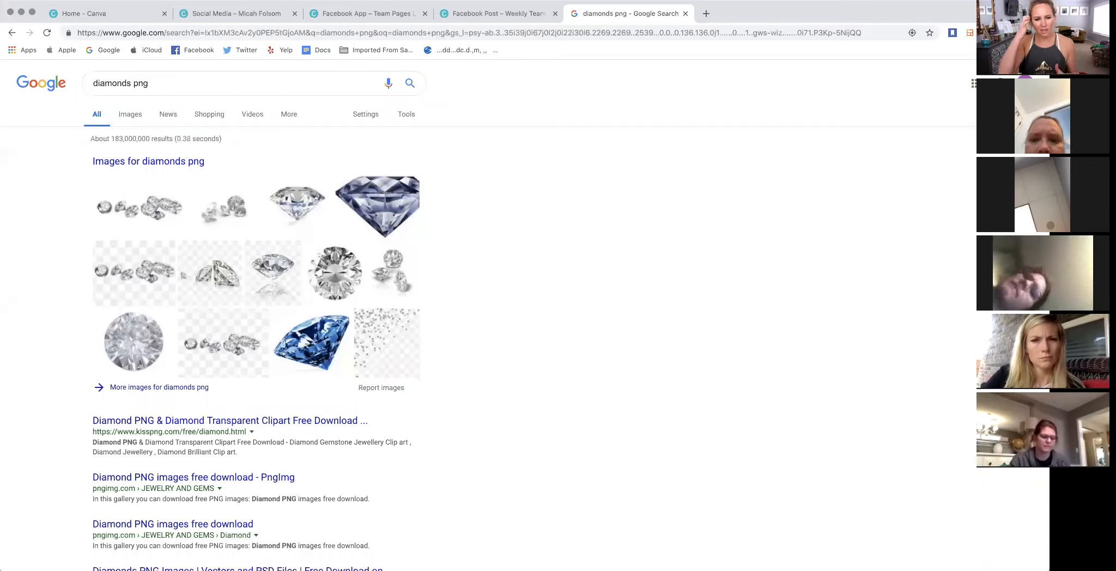
pyautogui.click(381, 327)
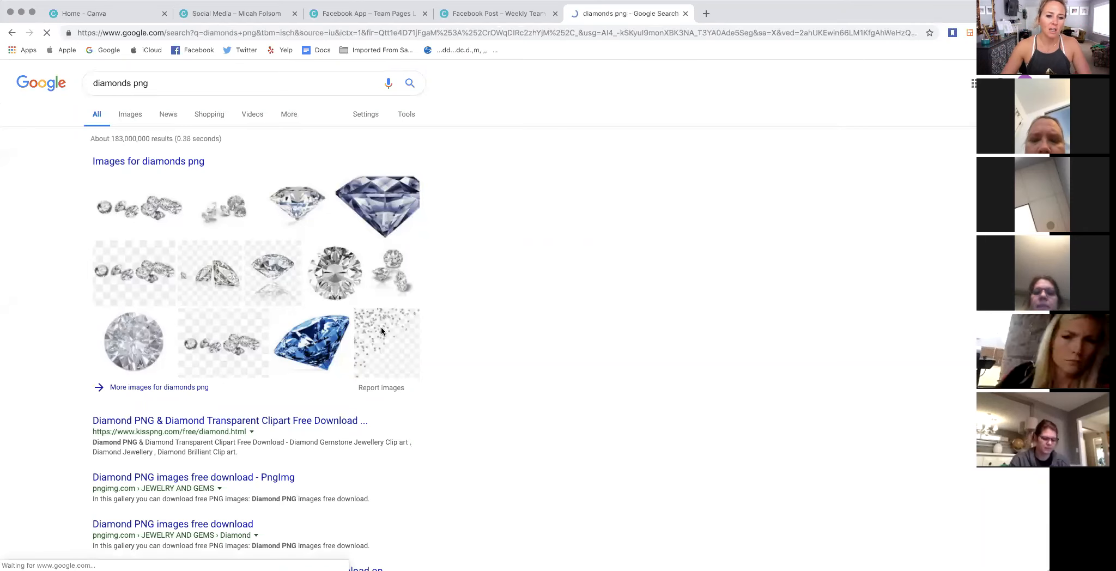
# - Return to the 5x Elite Double Superstar design and look through its uploads for the scattered diamonds graphic
pyautogui.click(59, 206)
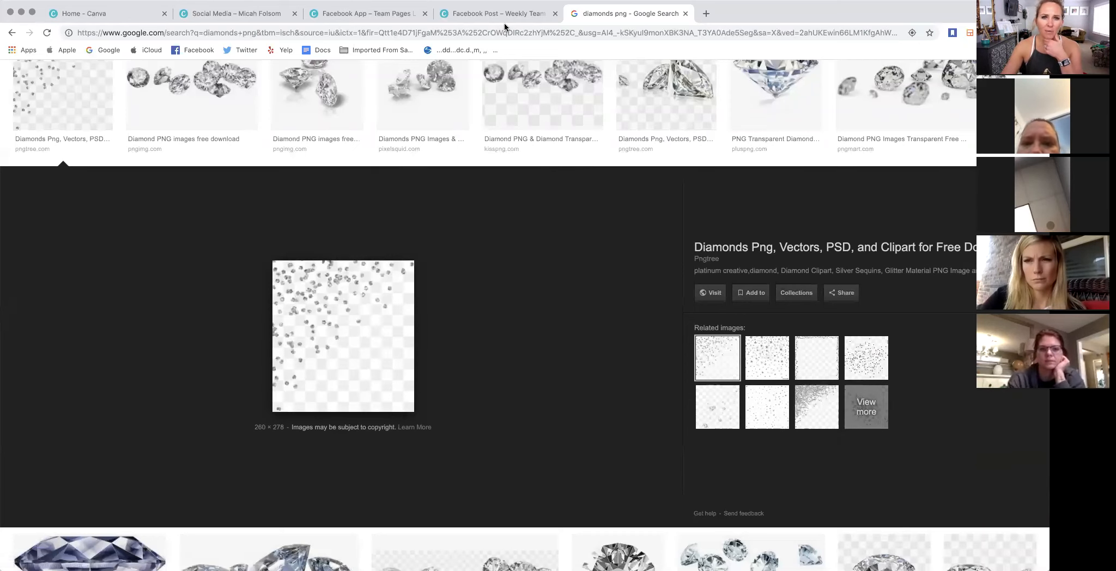
pyautogui.click(256, 15)
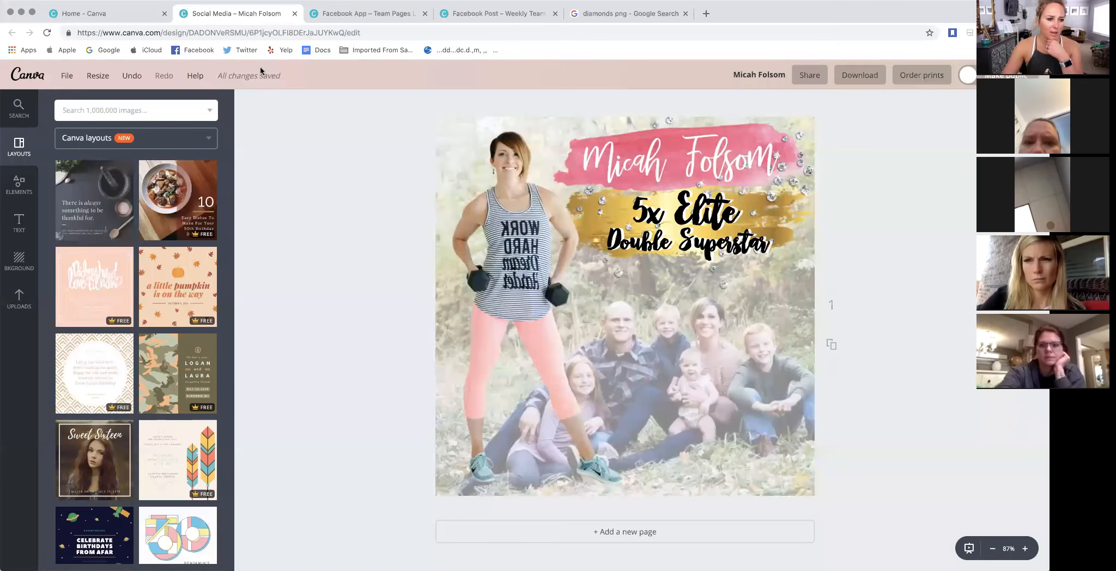
pyautogui.click(19, 298)
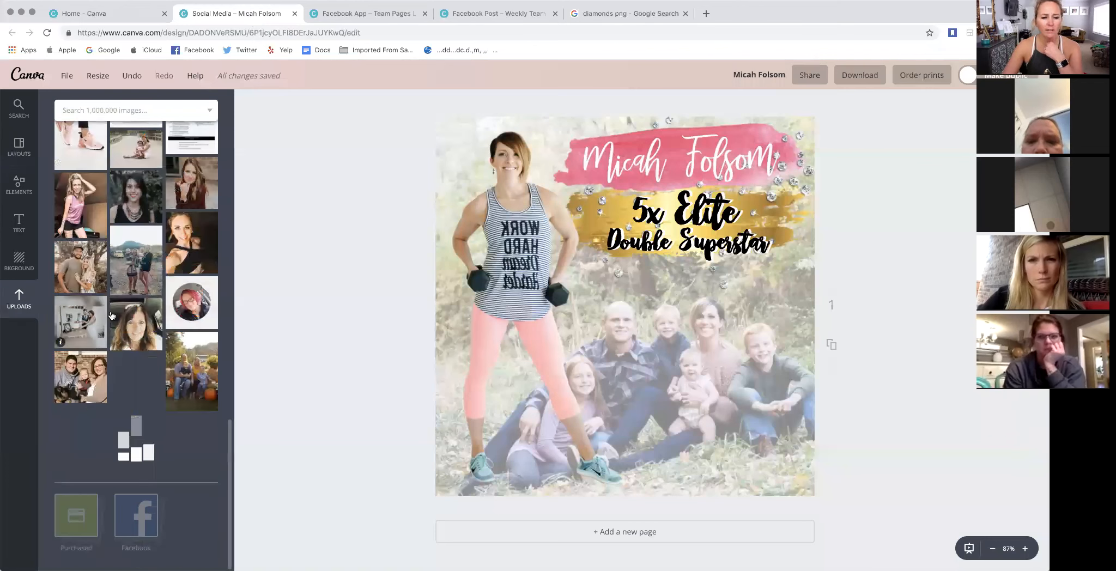
pyautogui.scroll(-3, 115, 315)
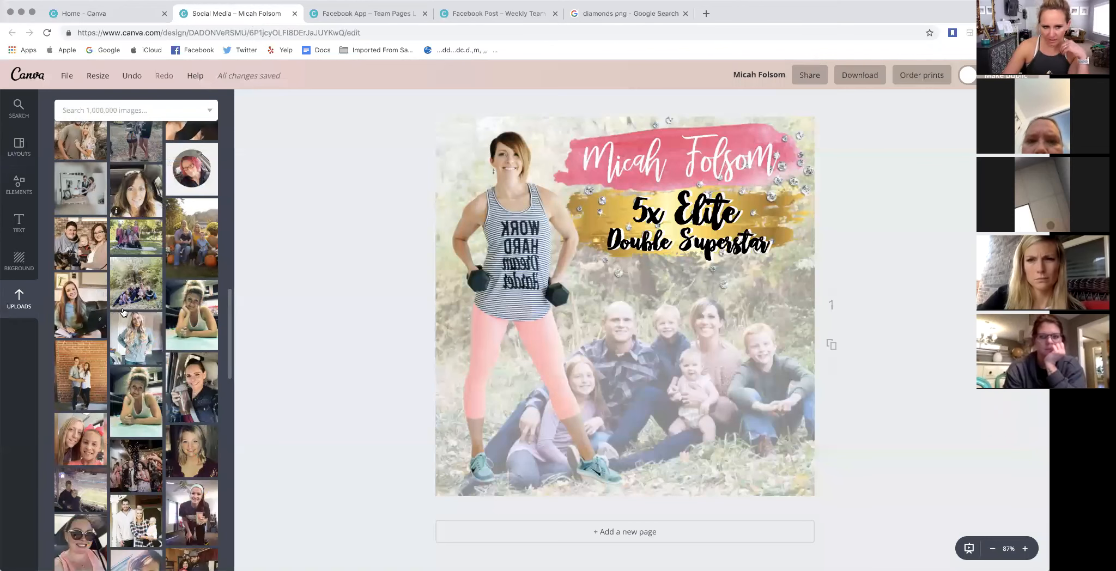
pyautogui.scroll(-10, 123, 312)
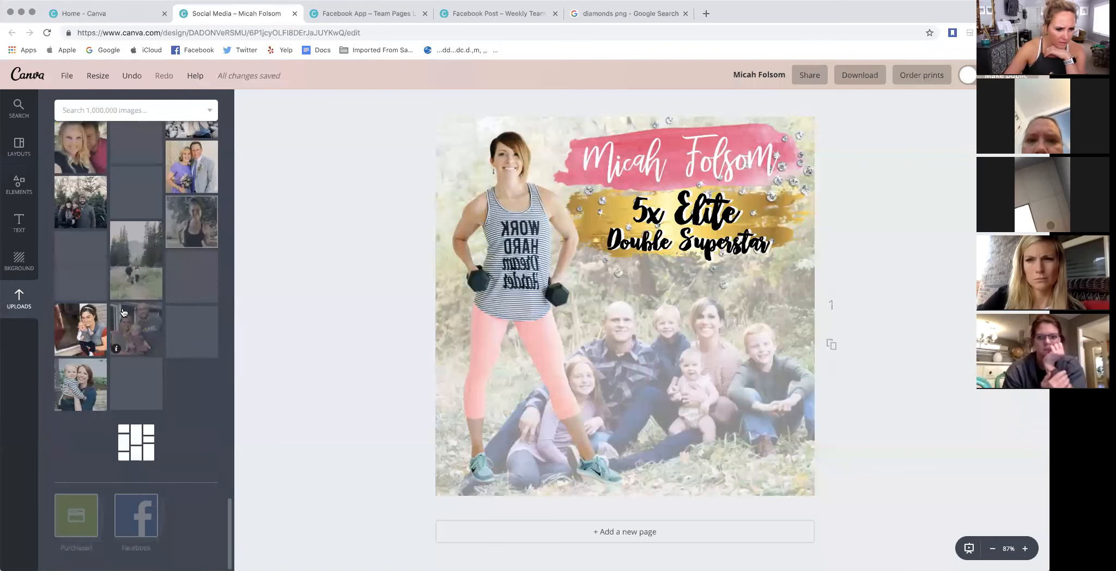
pyautogui.scroll(-5, 136, 316)
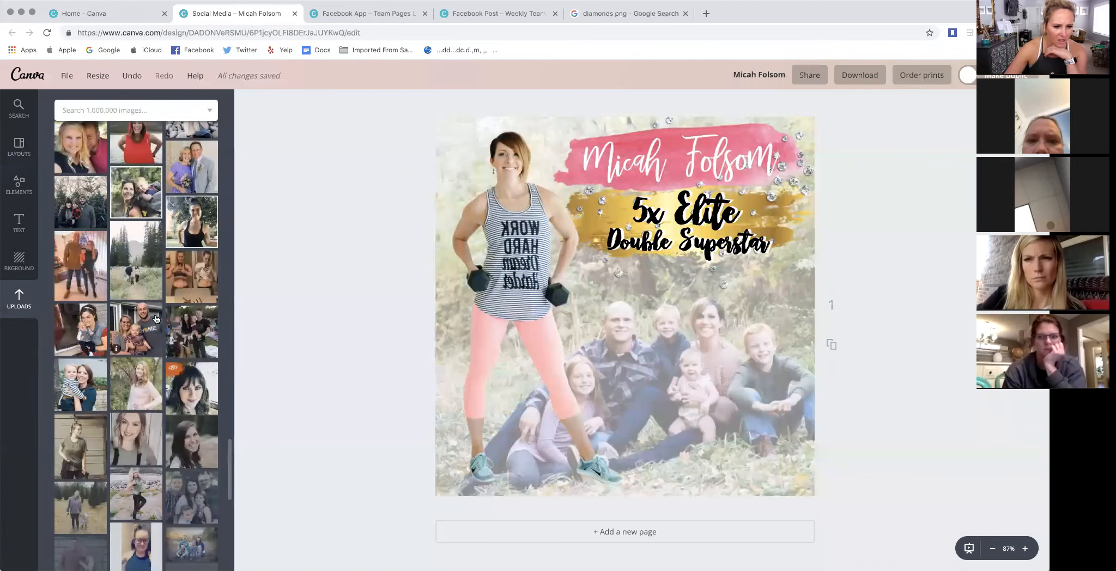
pyautogui.scroll(-5, 155, 320)
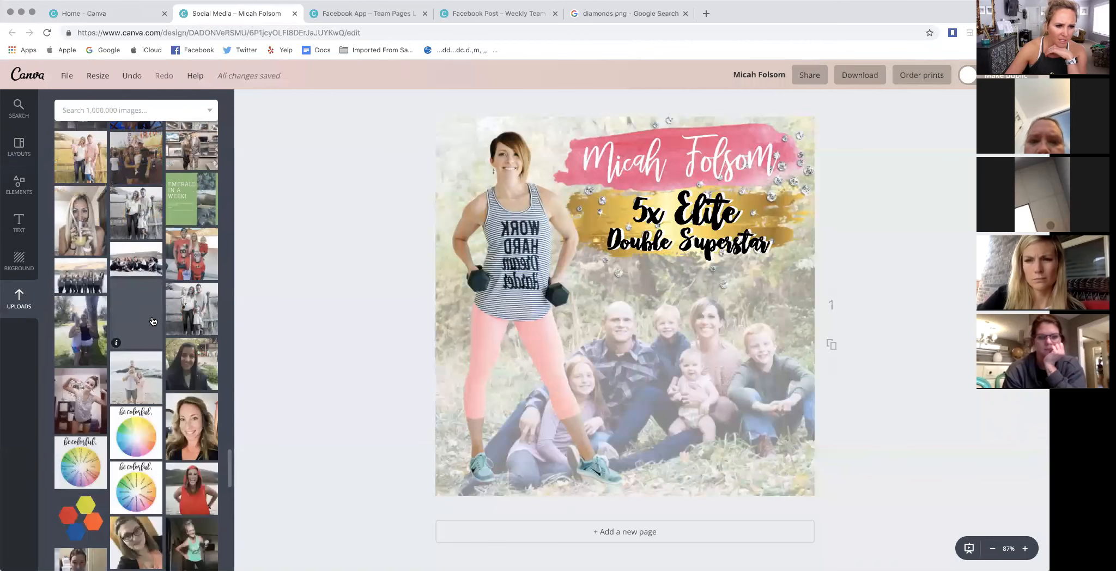
pyautogui.scroll(-5, 153, 321)
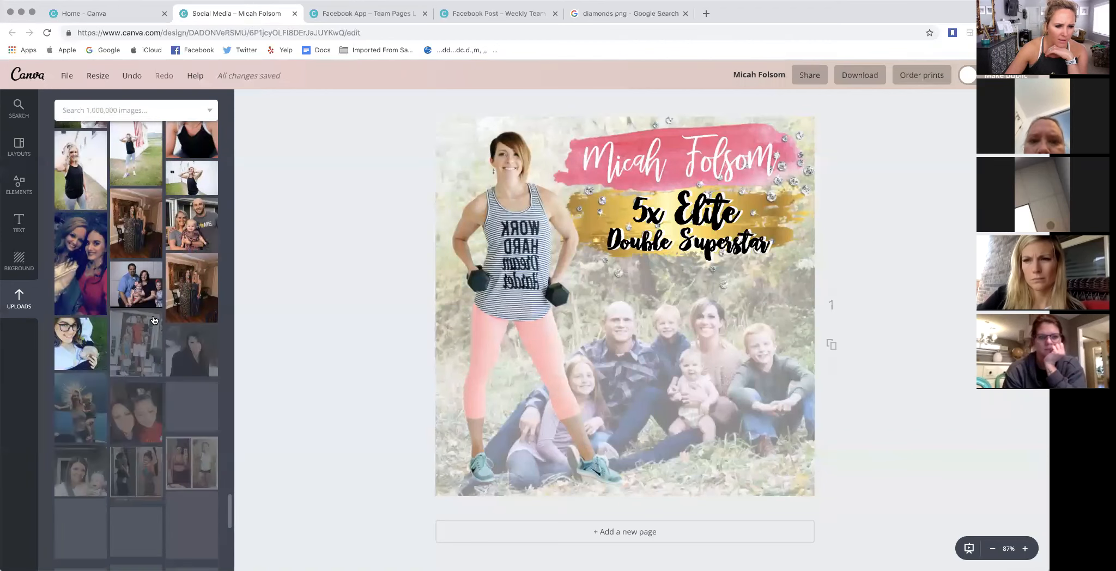
pyautogui.scroll(-5, 156, 321)
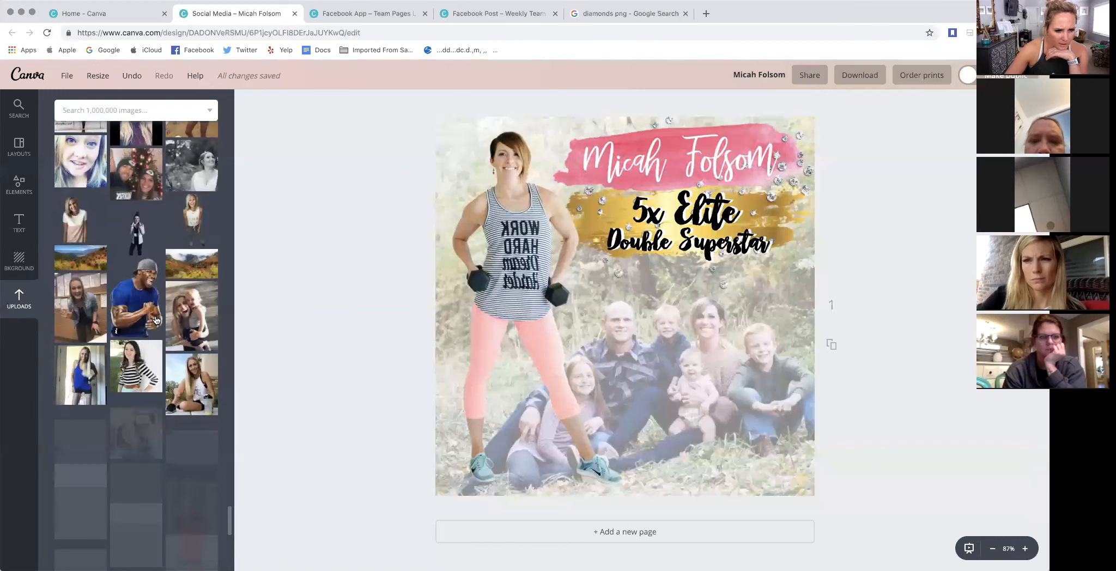
pyautogui.scroll(-5, 148, 313)
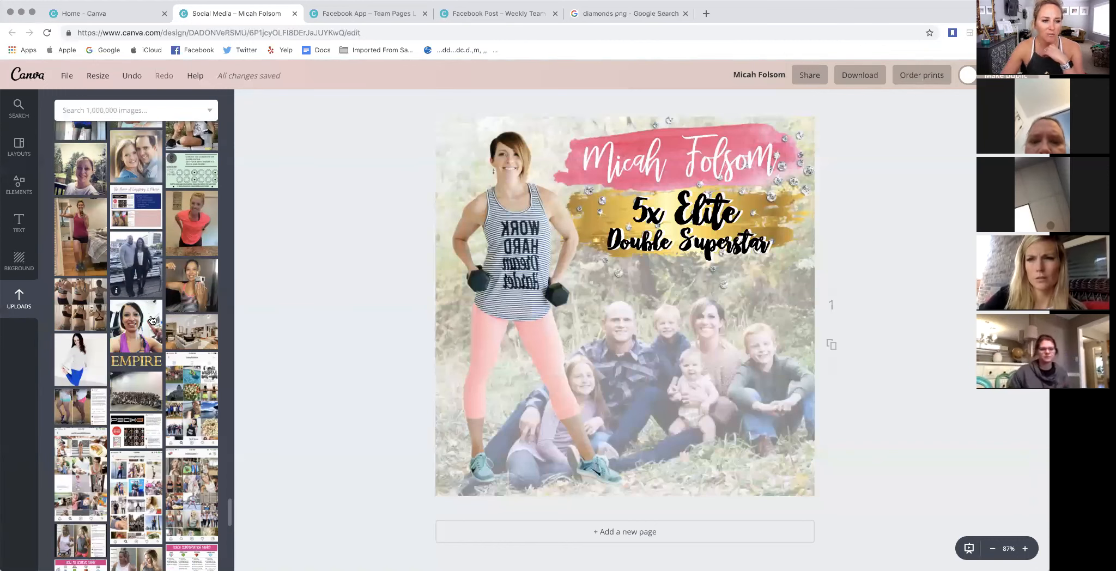
pyautogui.scroll(-5, 153, 320)
pyautogui.scroll(1, 151, 320)
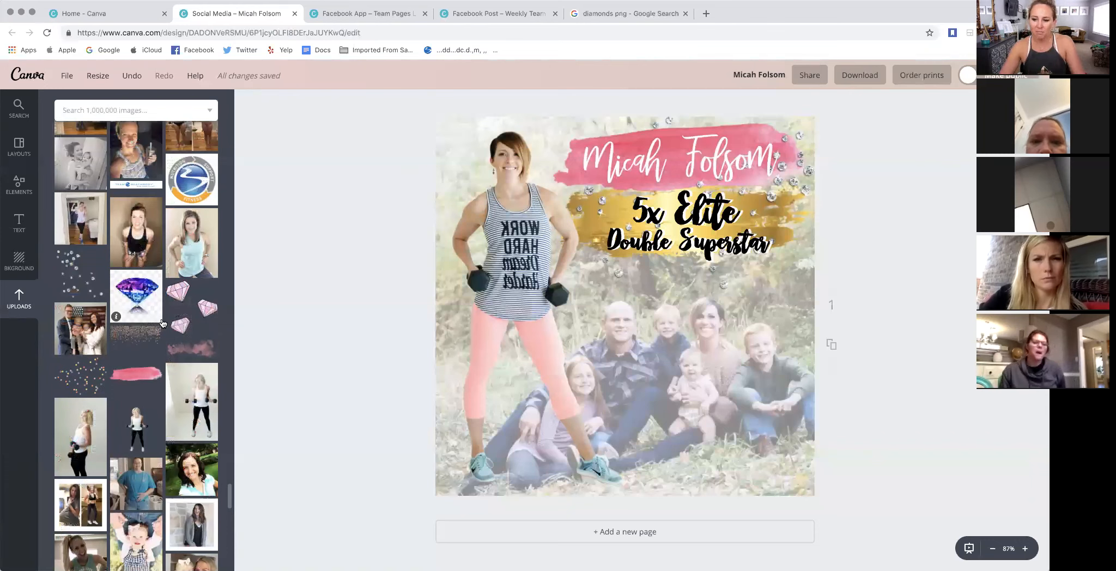
# - Place the scattered diamonds graphic over the family photo, shrink it toward the lower corner, and delete it
pyautogui.moveTo(83, 274); pyautogui.dragTo(610, 309)
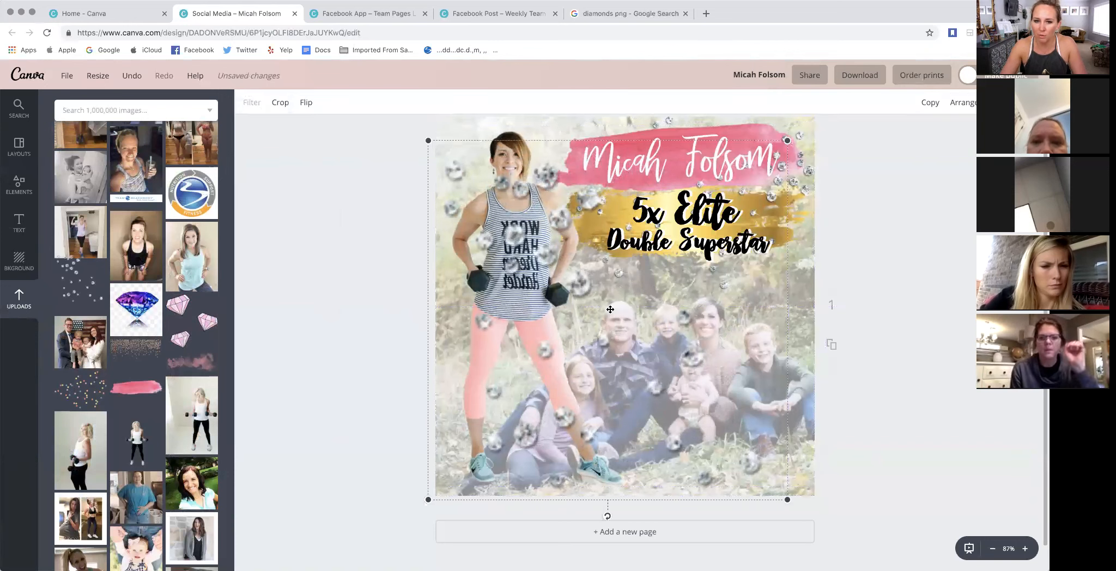
pyautogui.moveTo(429, 141); pyautogui.dragTo(583, 295)
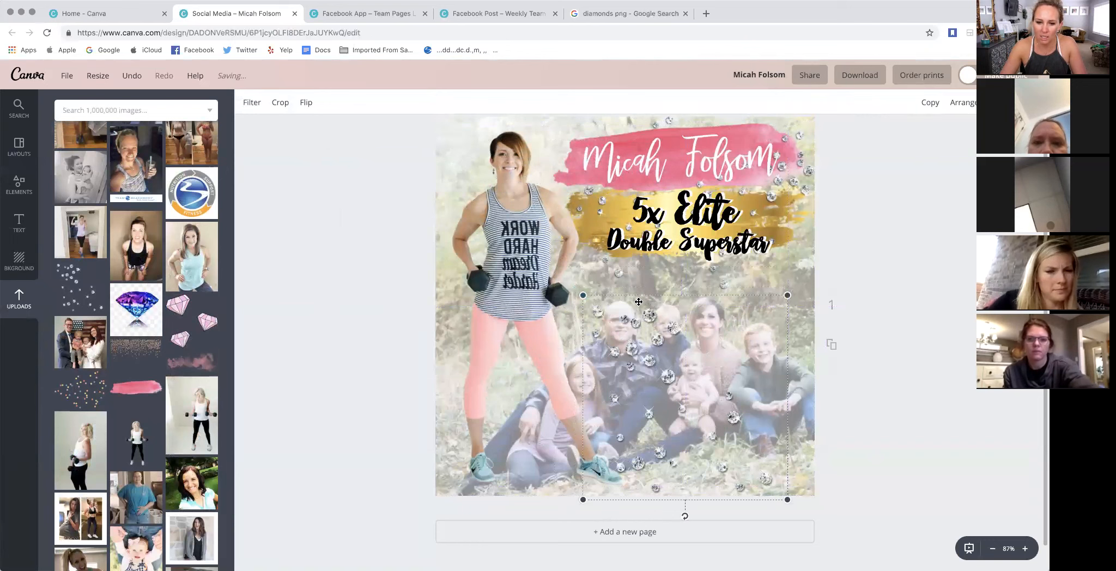
pyautogui.press('Delete')
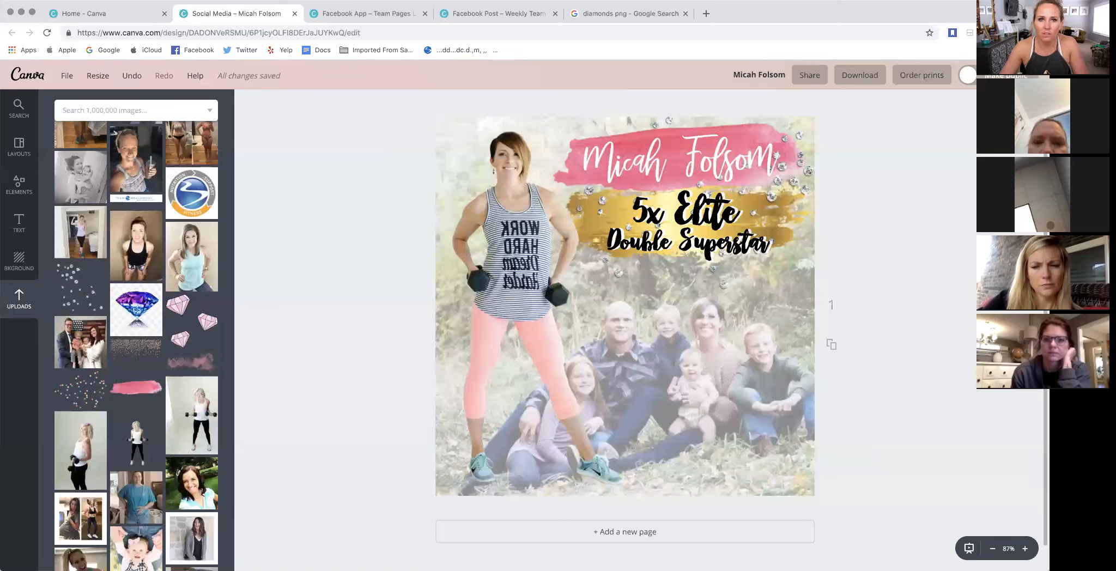
# - Search Google Images for "png brush strokes" in the diamonds results tab and browse the brush stroke graphics
pyautogui.click(621, 13)
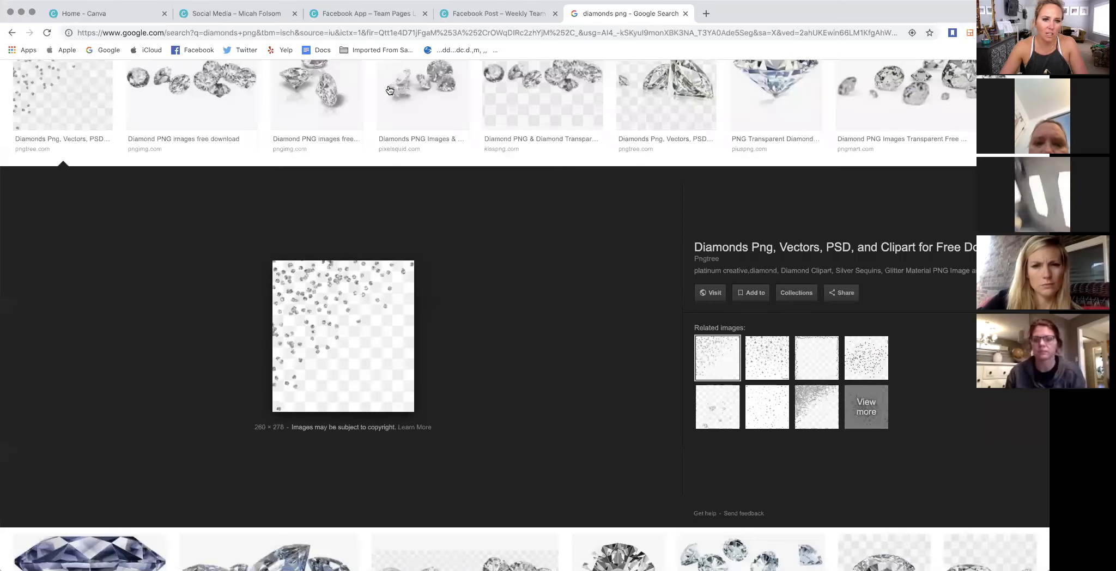
pyautogui.scroll(3, 68, 76)
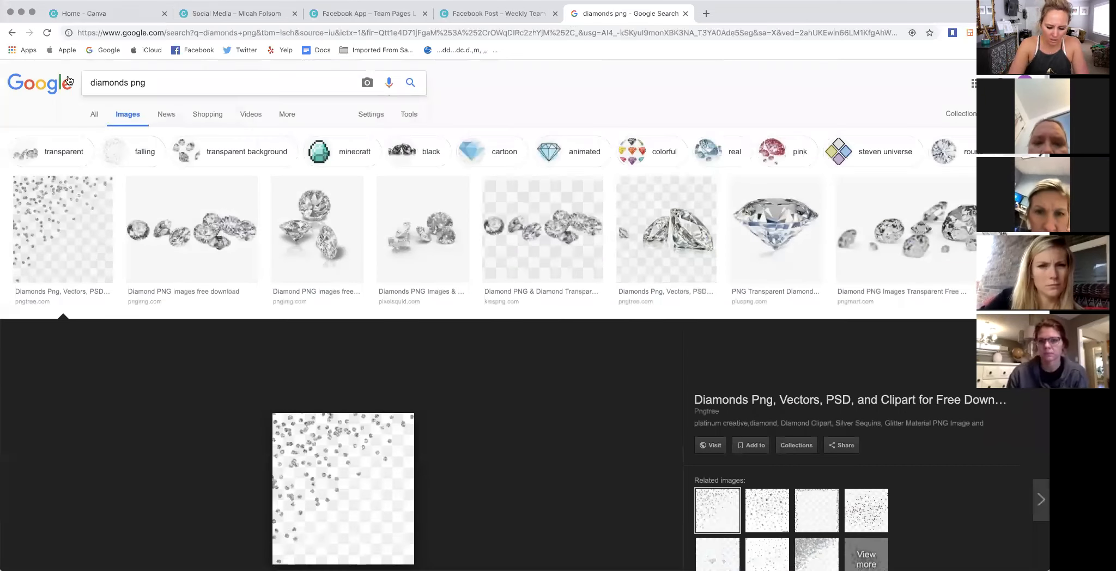
pyautogui.moveTo(148, 83); pyautogui.dragTo(60, 83)
pyautogui.write('png ')
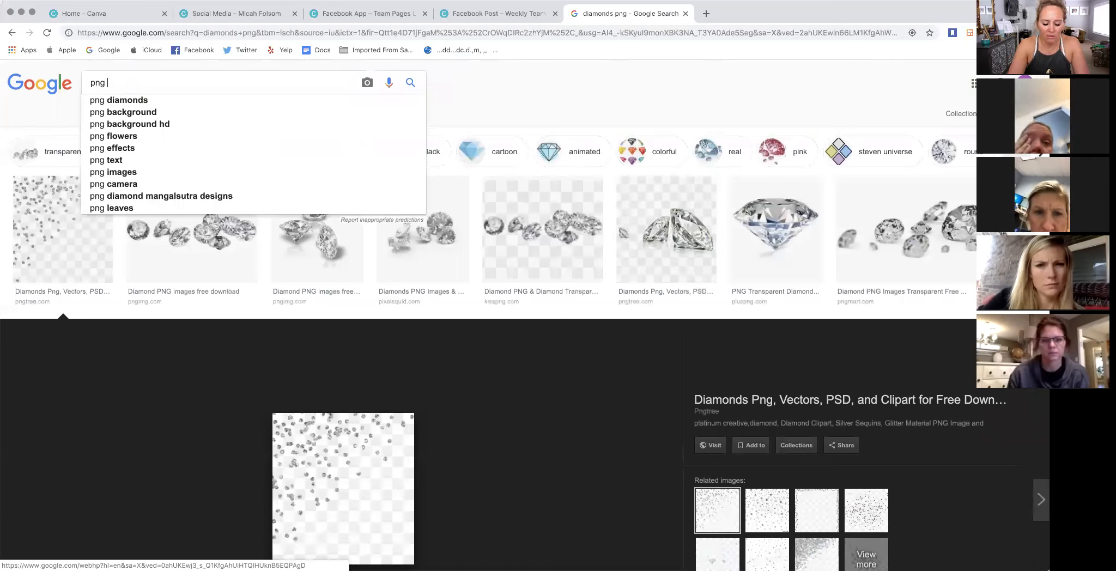
pyautogui.write('brush')
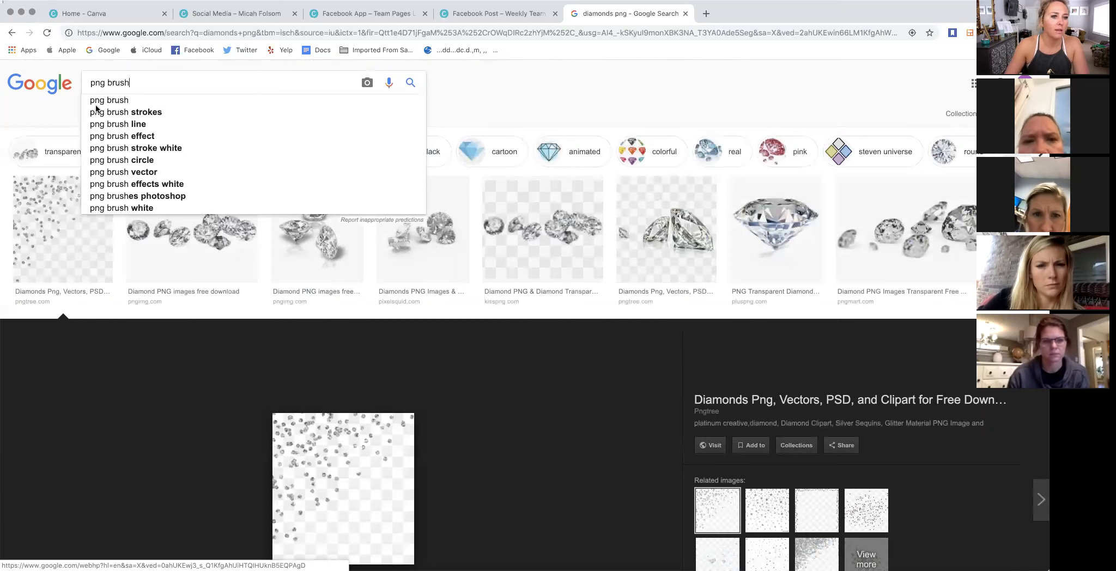
pyautogui.click(125, 112)
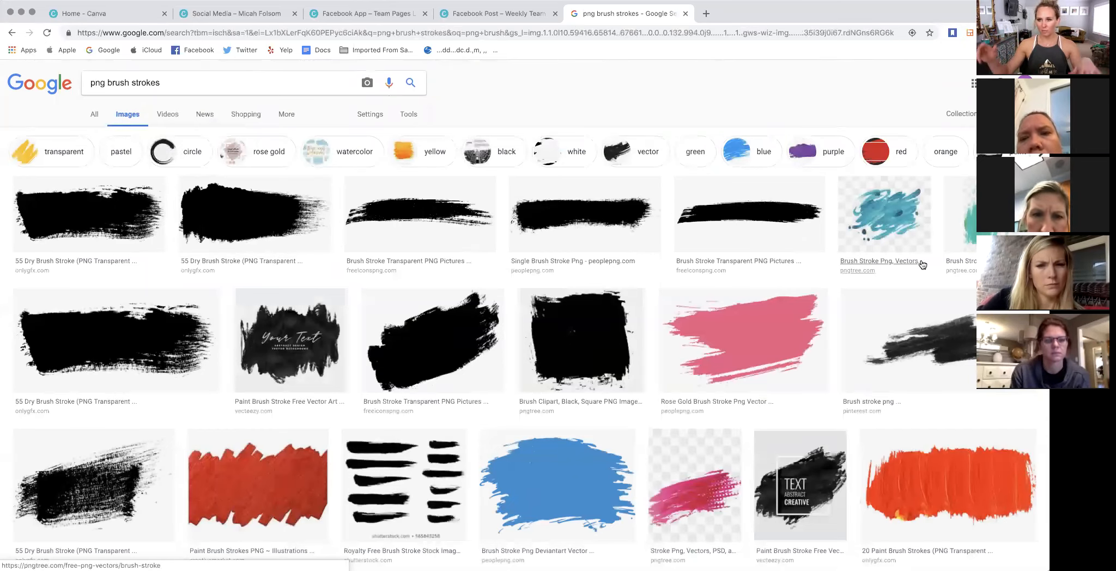
pyautogui.scroll(-1, 815, 256)
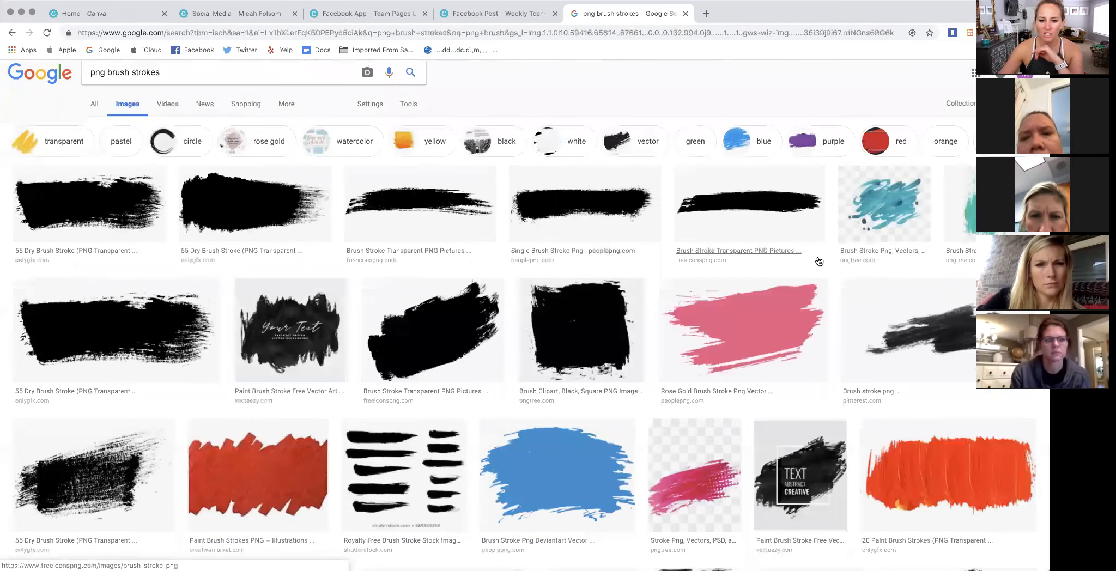
pyautogui.scroll(-9, 367, 289)
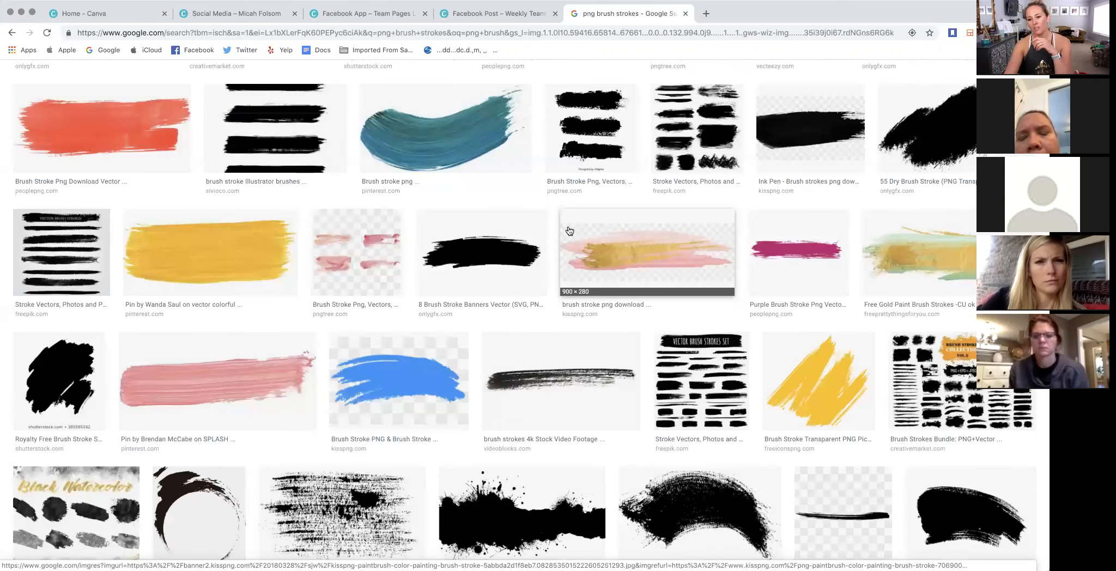
pyautogui.scroll(-1, 587, 264)
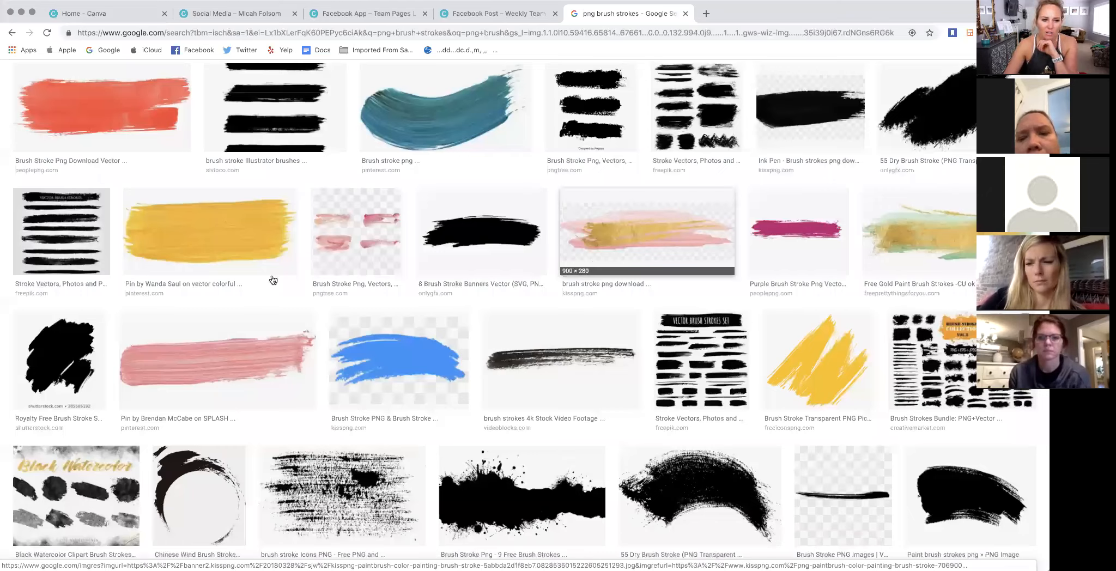
pyautogui.scroll(-10, 934, 235)
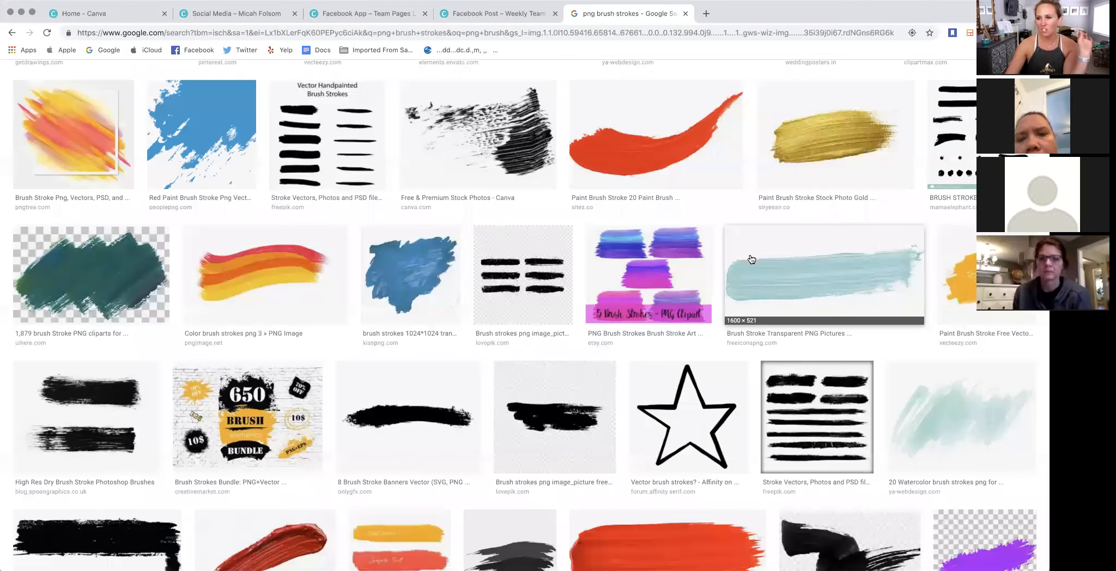
# - In the 5x Elite Double Superstar design, pull the pink brush stroke down over the family photo and put it back behind the name heading
pyautogui.click(254, 19)
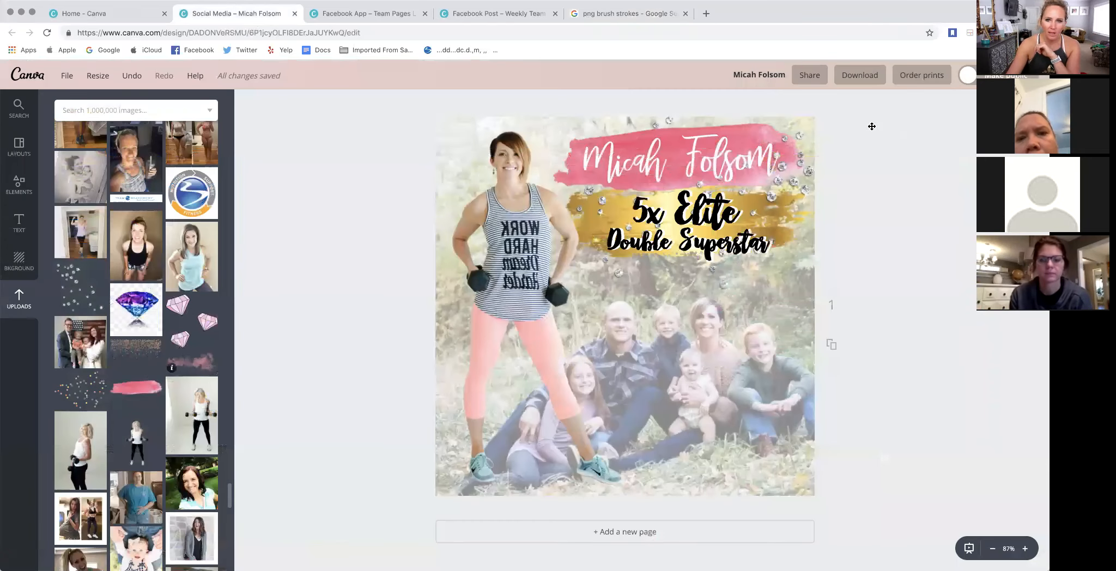
pyautogui.moveTo(668, 130); pyautogui.dragTo(686, 128)
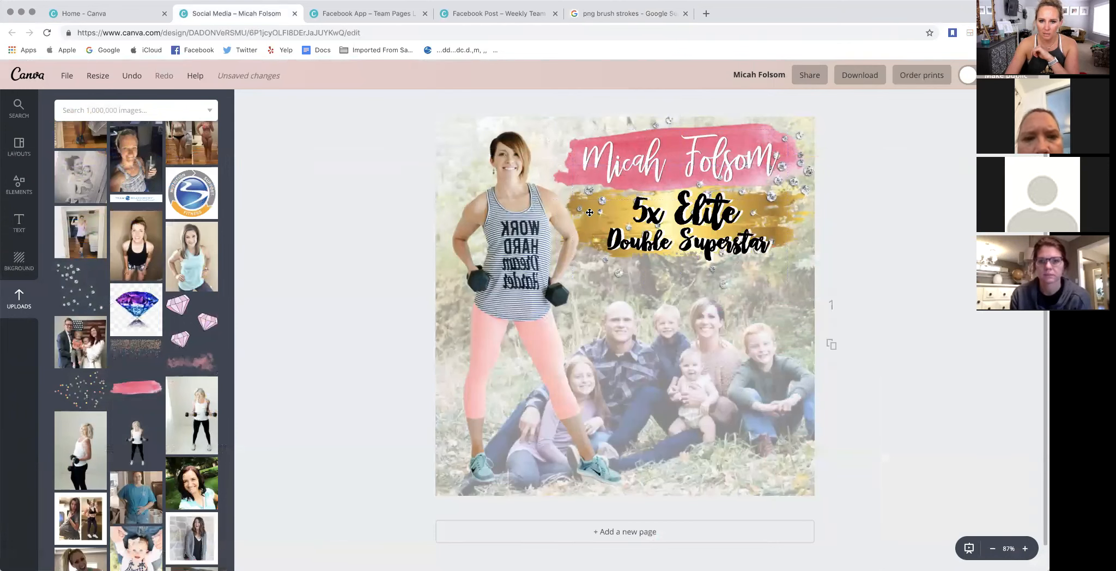
pyautogui.moveTo(588, 236)
pyautogui.mouseDown()
pyautogui.moveTo(569, 394)
pyautogui.moveTo(578, 482)
pyautogui.mouseUp()
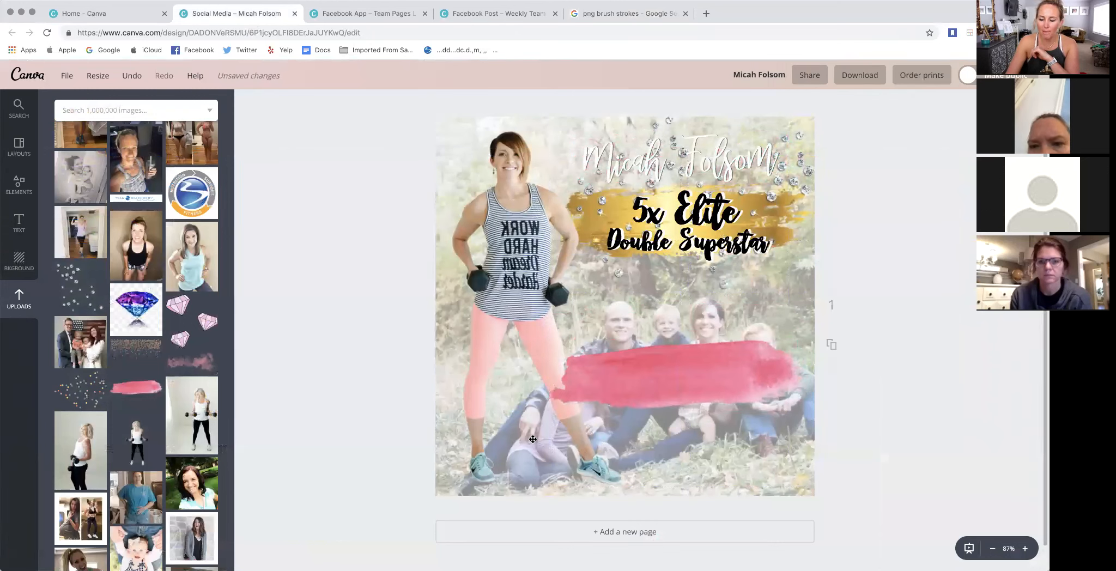
pyautogui.moveTo(609, 380); pyautogui.dragTo(613, 167)
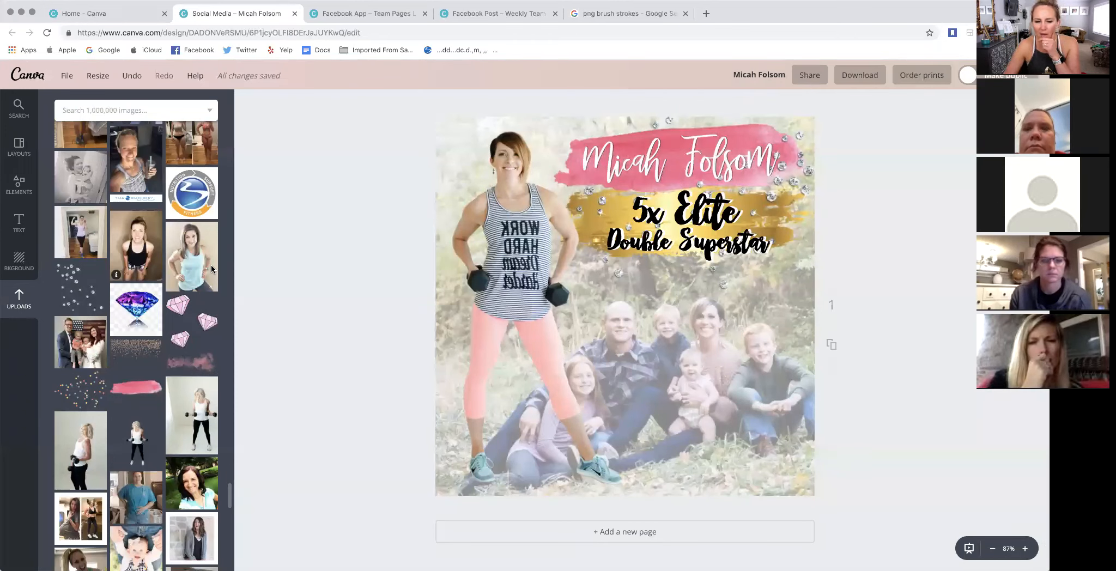
# - Look through the existing designs listed on the Canva home page
pyautogui.click(121, 16)
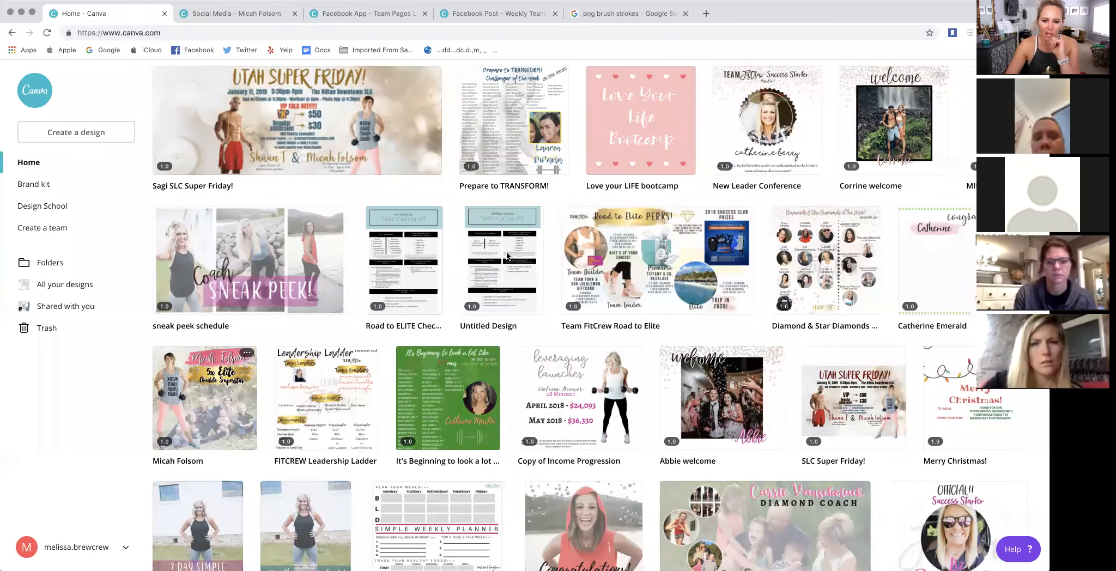
pyautogui.scroll(-5, 513, 246)
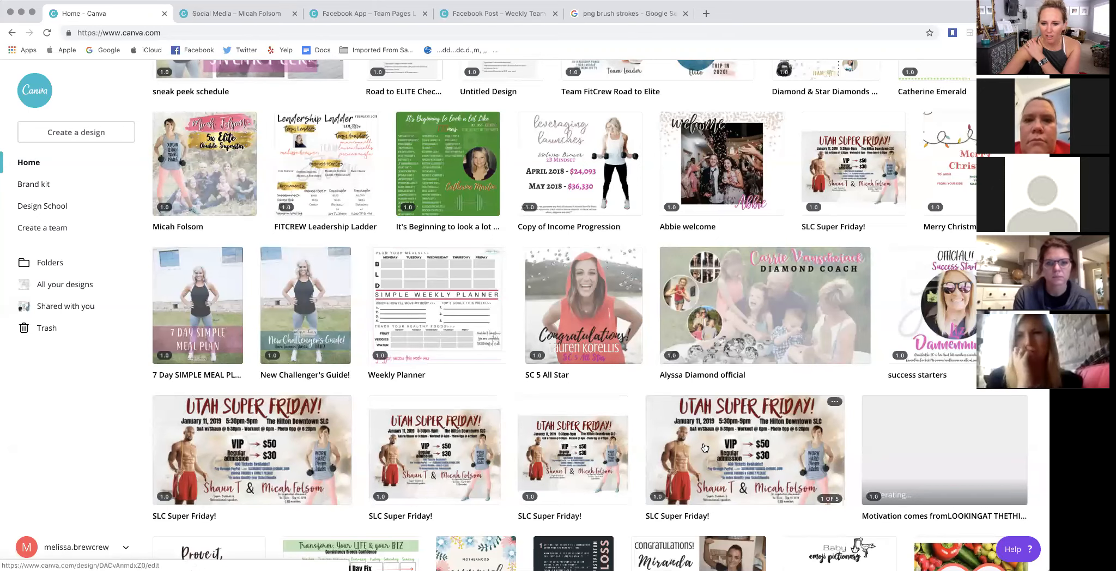
pyautogui.scroll(-3, 704, 447)
pyautogui.scroll(-1, 706, 443)
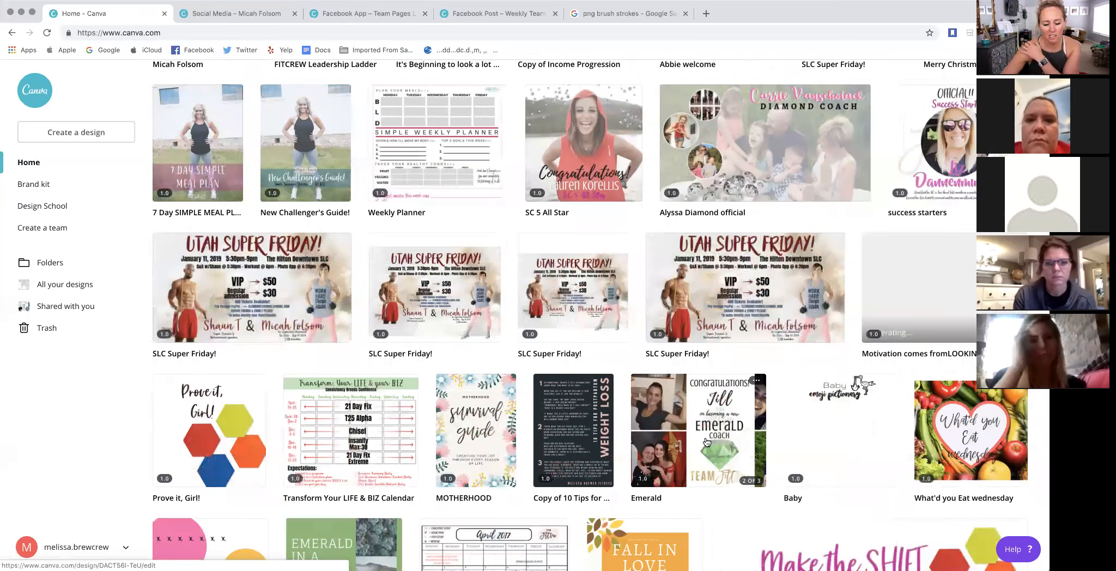
pyautogui.scroll(-2, 706, 441)
pyautogui.scroll(-1, 705, 437)
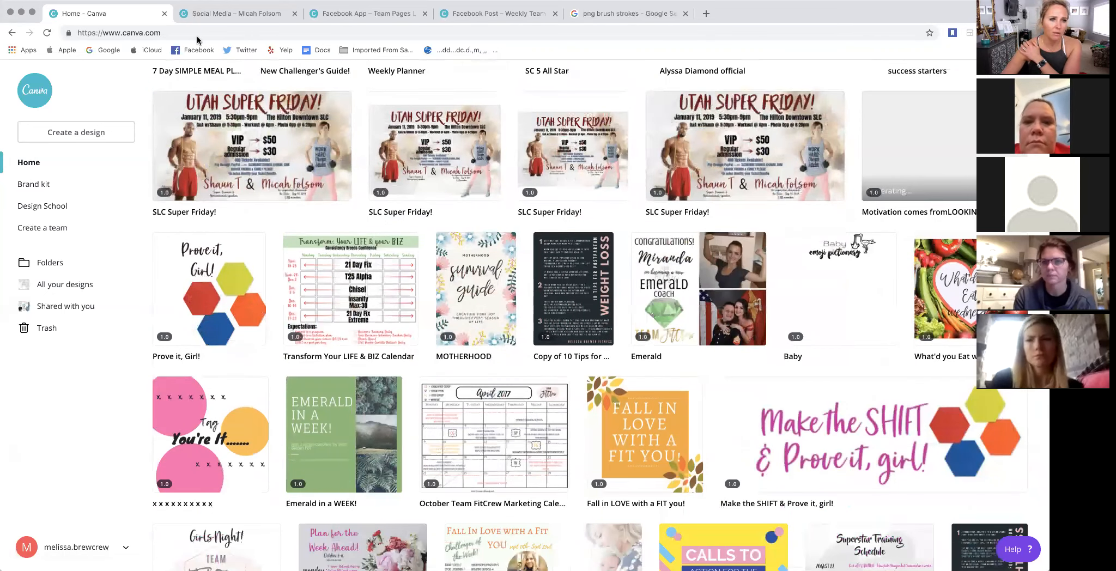
# - Return to the 5x Elite Double Superstar design and examine the available backgrounds and Canva layouts
pyautogui.click(206, 12)
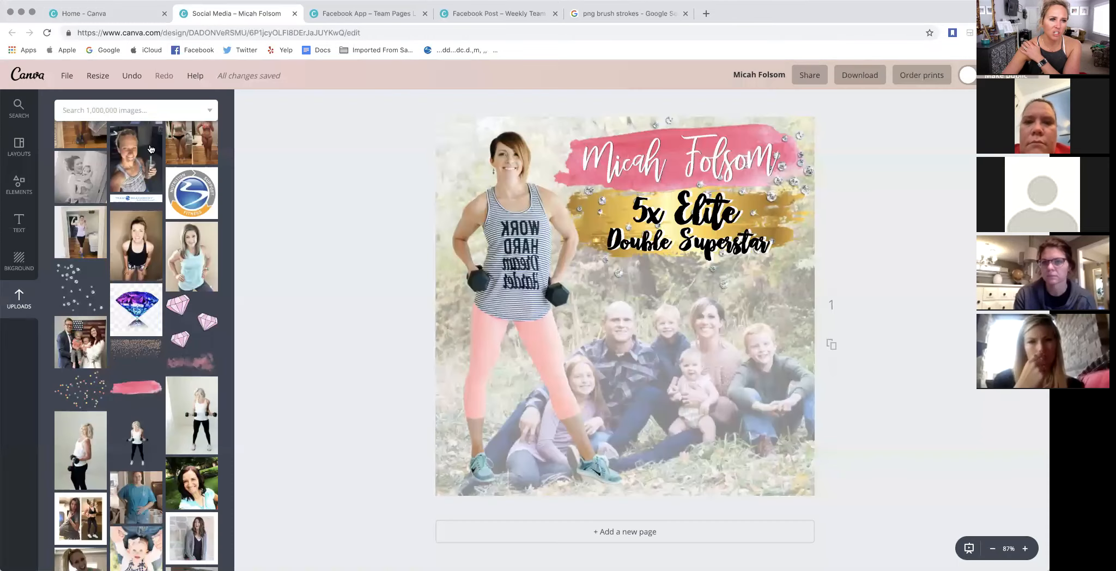
pyautogui.click(25, 264)
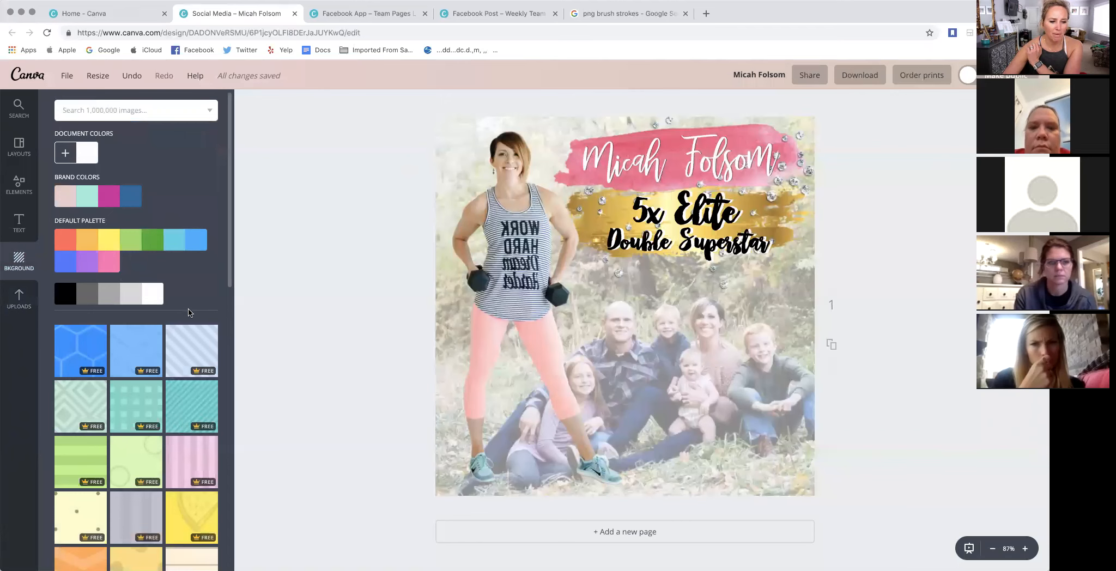
pyautogui.click(21, 152)
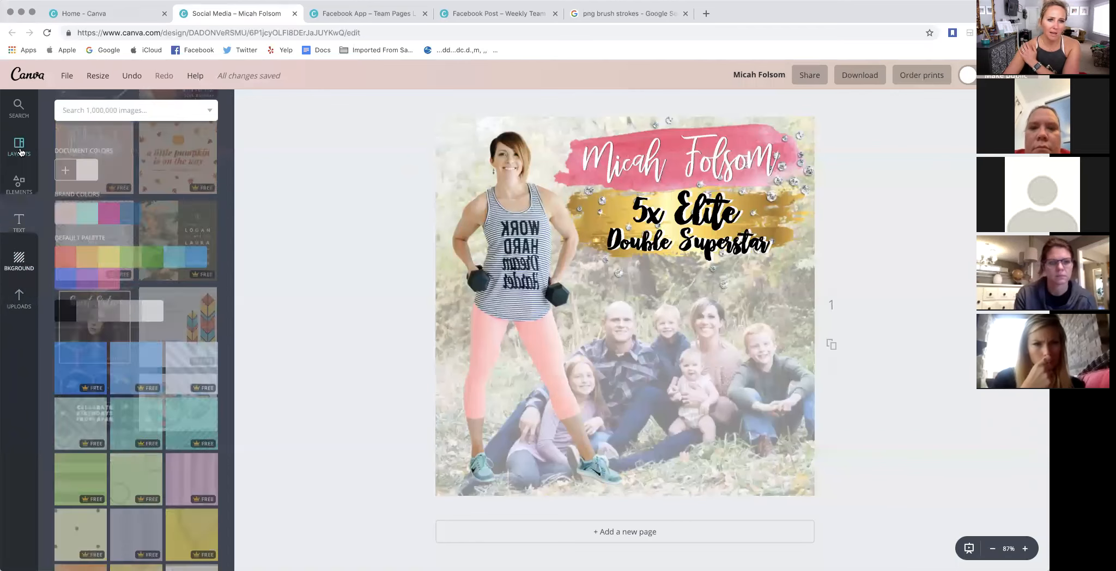
pyautogui.scroll(-3, 117, 235)
pyautogui.scroll(-5, 117, 235)
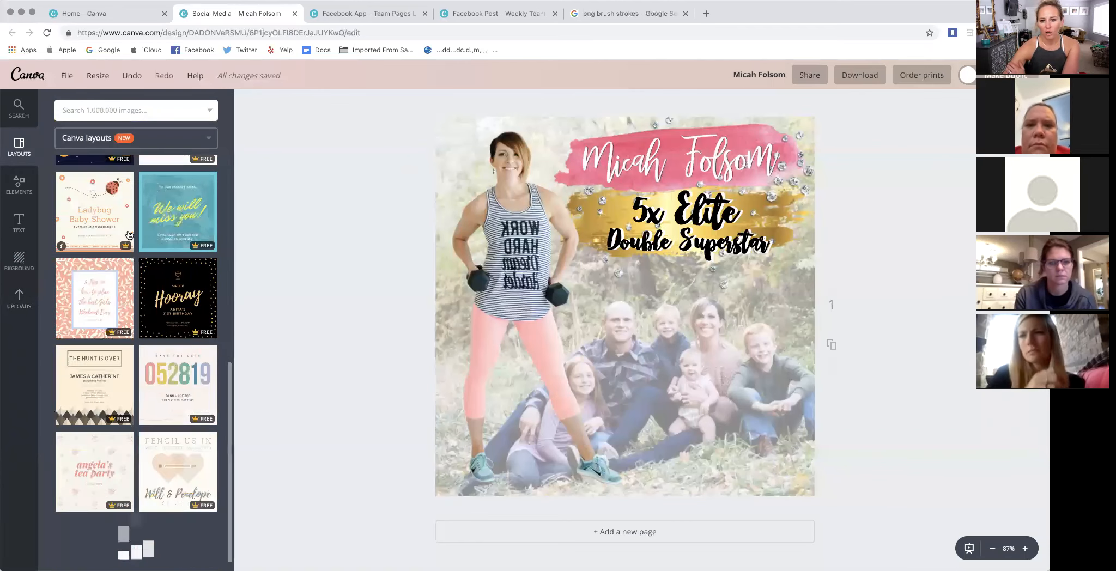
# - Add a second page to the design and remove the family photo from it
pyautogui.scroll(-7, 479, 363)
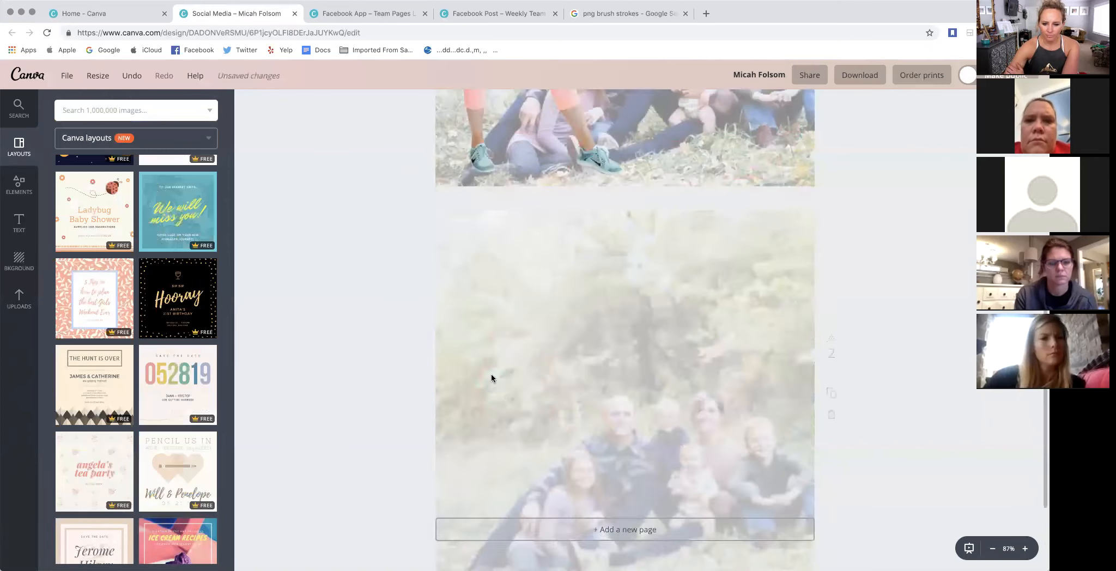
pyautogui.click(730, 302)
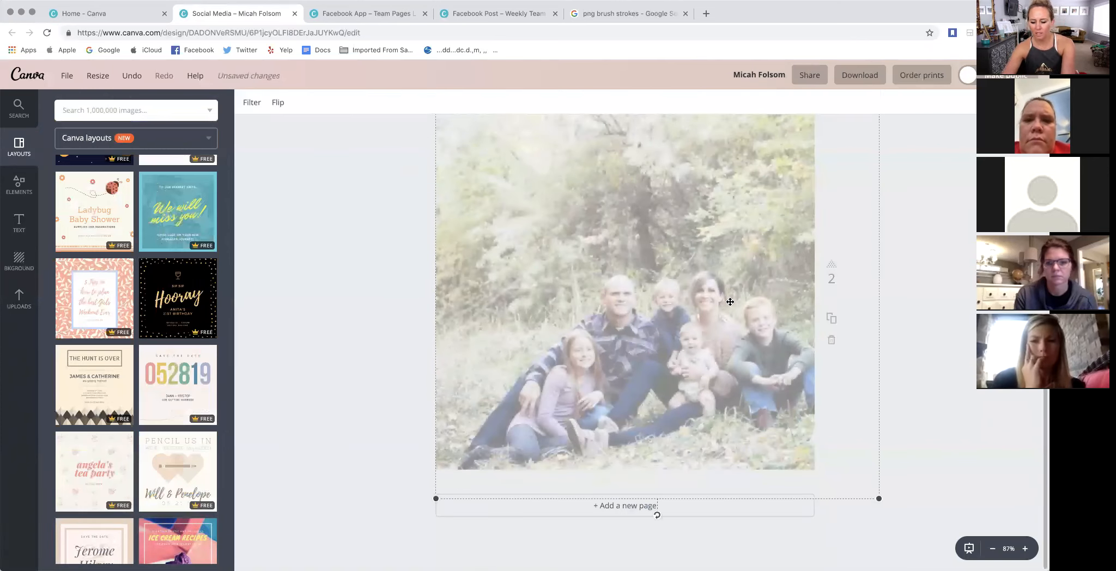
pyautogui.press('Delete')
# - Browse the Canva layouts and apply the black-and-white striped quote layout with the white circle to page 2
pyautogui.scroll(-3, 115, 367)
pyautogui.scroll(-5, 115, 368)
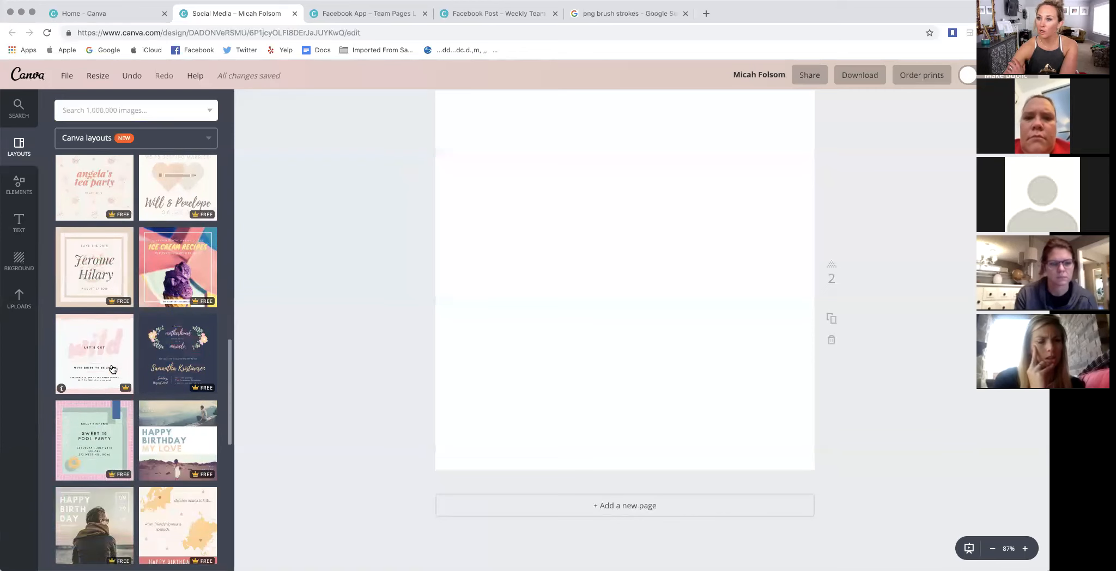
pyautogui.scroll(-2, 114, 370)
pyautogui.scroll(-5, 114, 370)
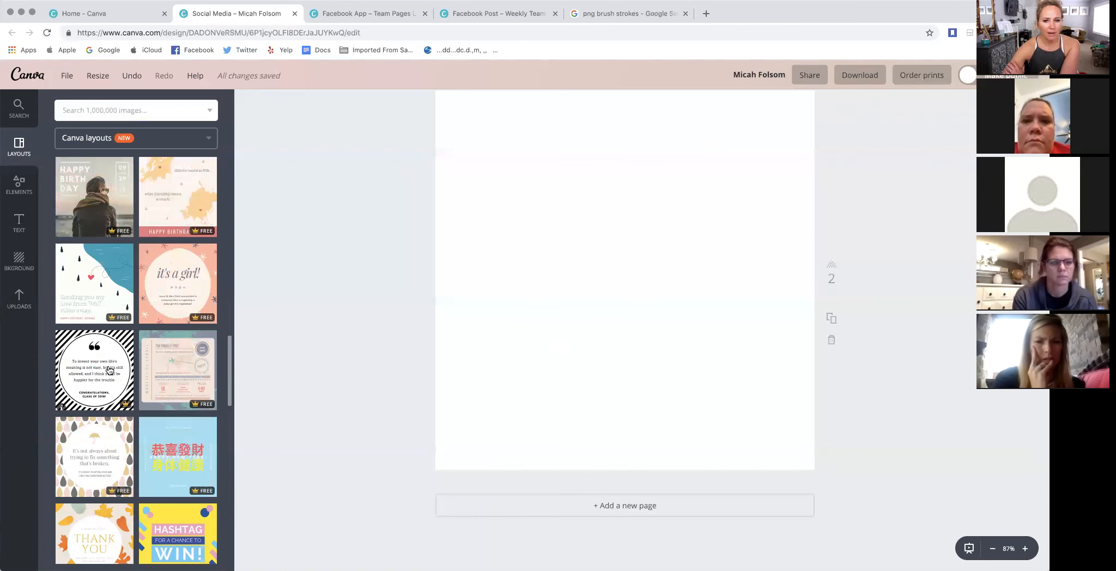
pyautogui.click(109, 371)
pyautogui.scroll(3, 790, 362)
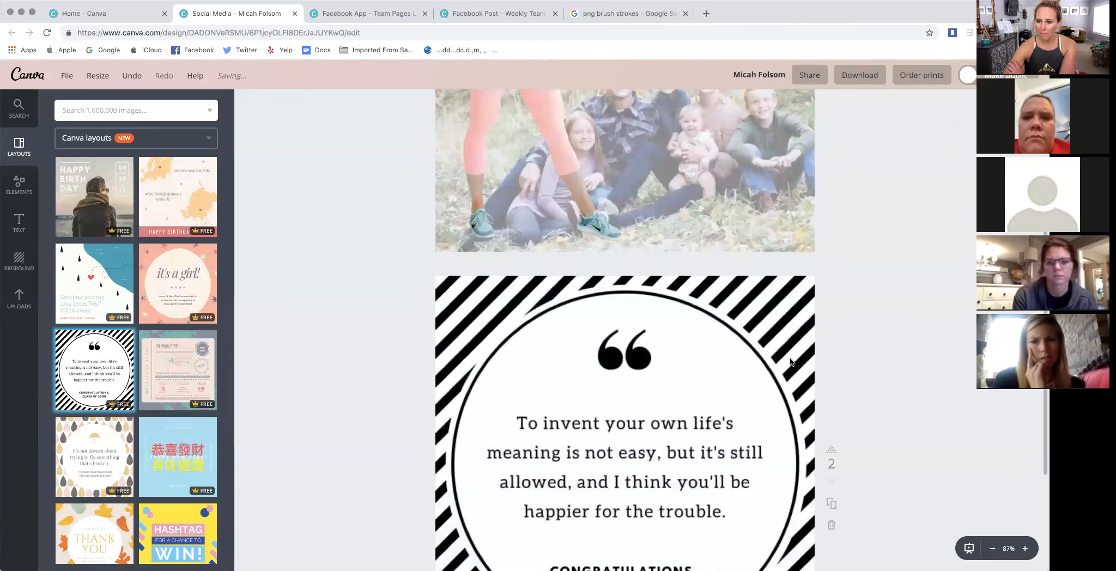
pyautogui.scroll(-2, 788, 357)
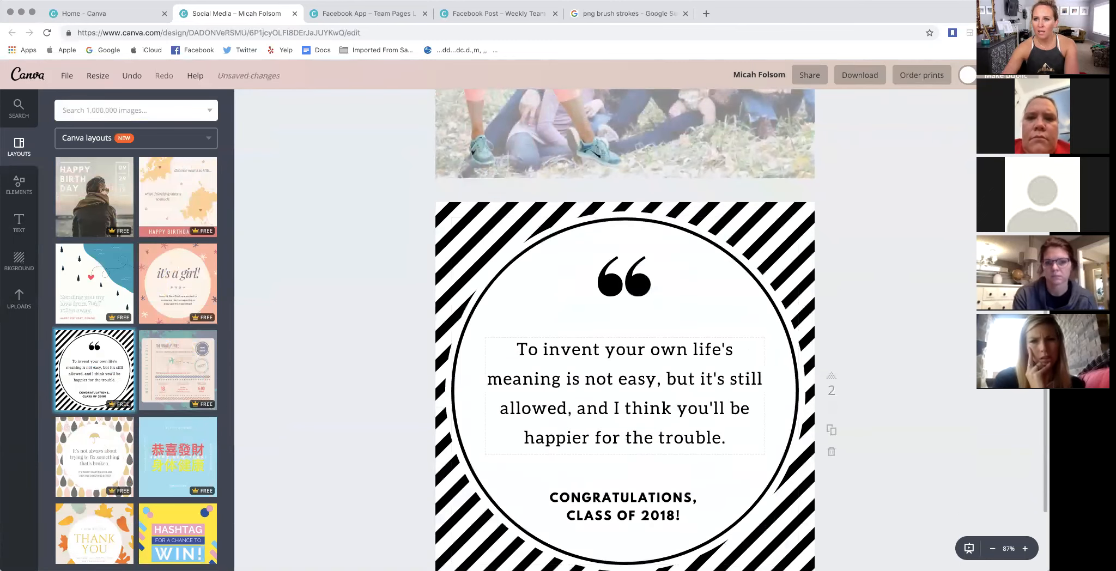
# - Delete the quote text and the large quotation mark from inside the circle on page 2
pyautogui.click(516, 350)
pyautogui.press('Delete')
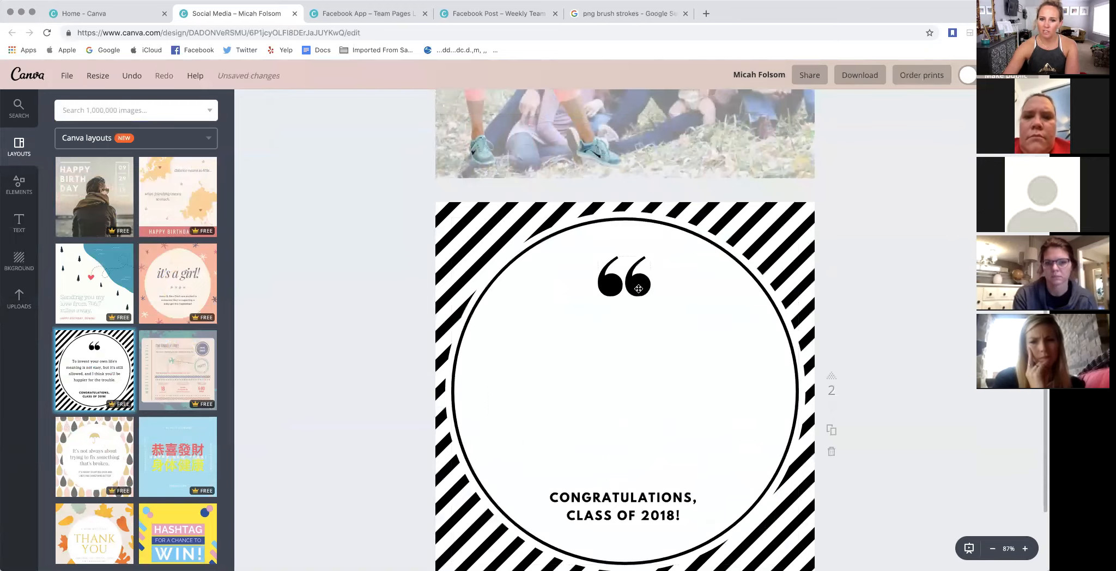
pyautogui.click(639, 288)
pyautogui.press('Delete')
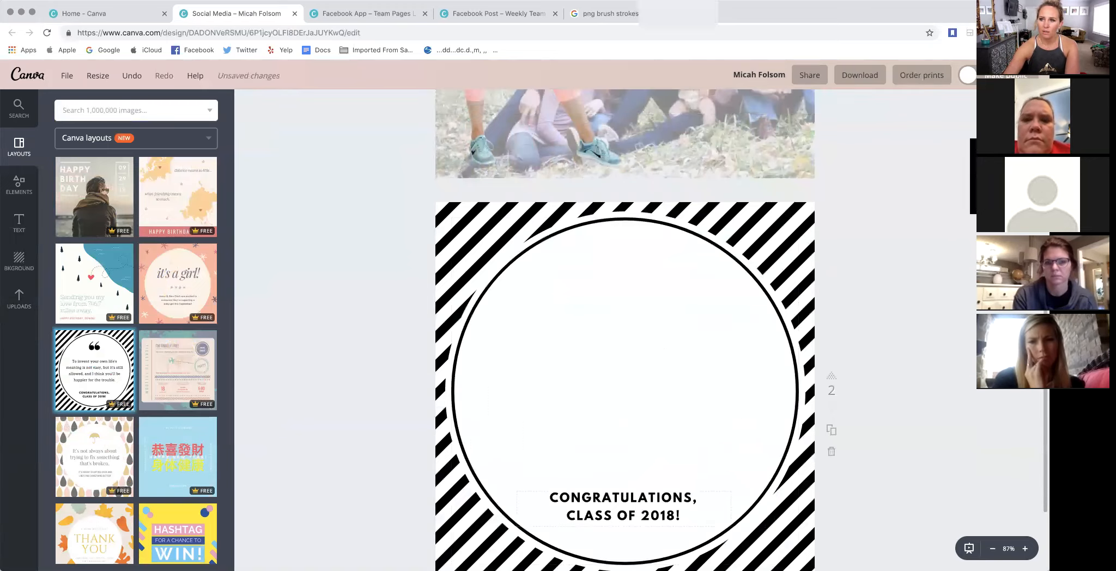
# - Move the "Congratulations, Class of 2018!" text to the upper part of the circle and replace its wording with "FEBRUARY BOOTCAMP"
pyautogui.click(661, 518)
pyautogui.moveTo(659, 530); pyautogui.dragTo(529, 292)
pyautogui.tripleClick(641, 318)
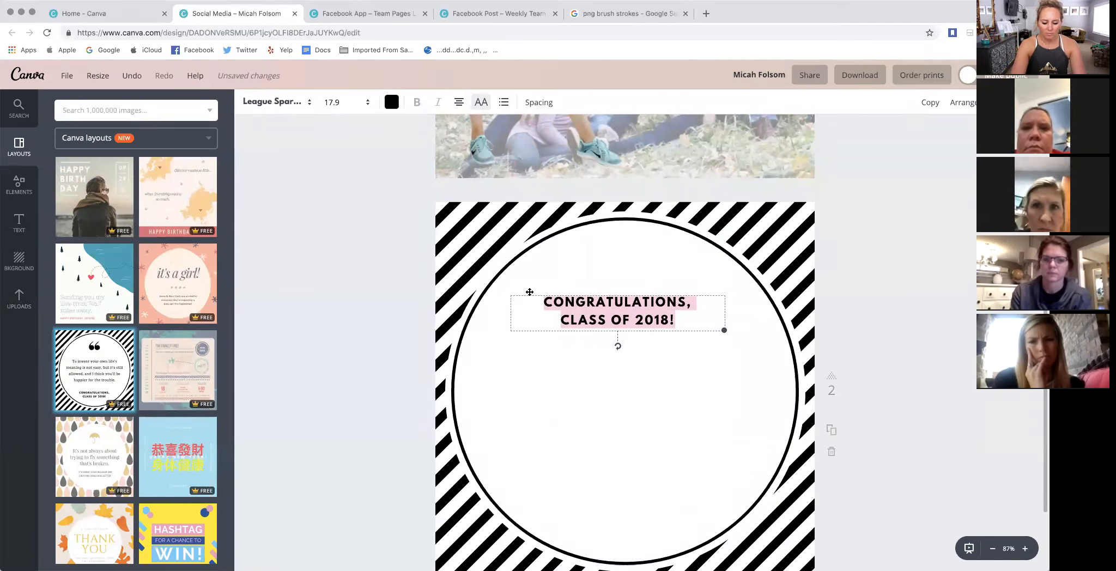
pyautogui.write('FERAU')
pyautogui.press('BackSpace')
pyautogui.press('BackSpace')
pyautogui.press('BackSpace')
pyautogui.press('BackSpace')
pyautogui.write('EBR')
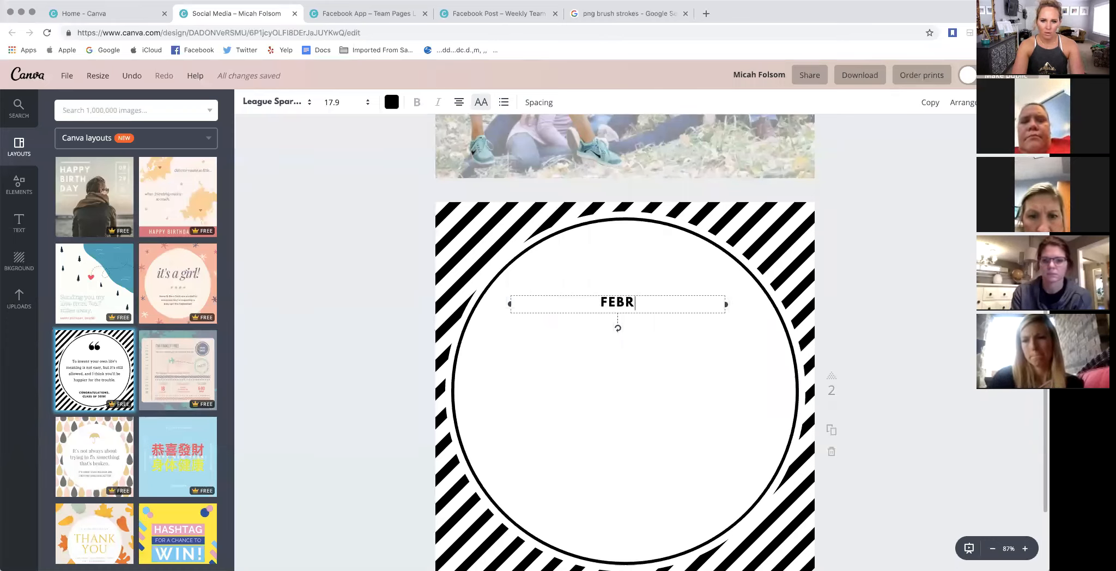
pyautogui.press('BackSpace')
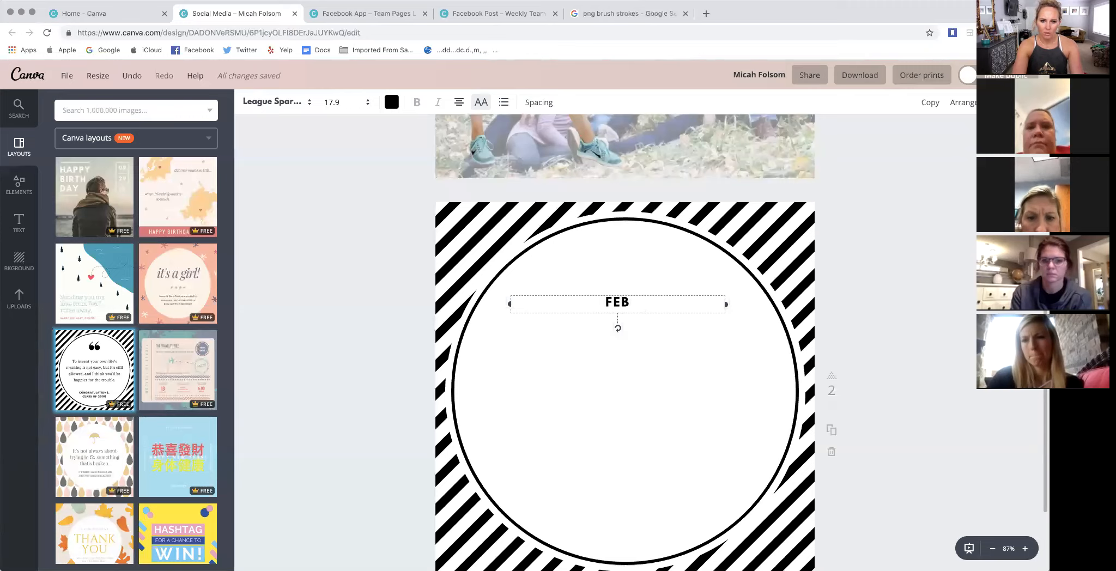
pyautogui.write('RUARY BO')
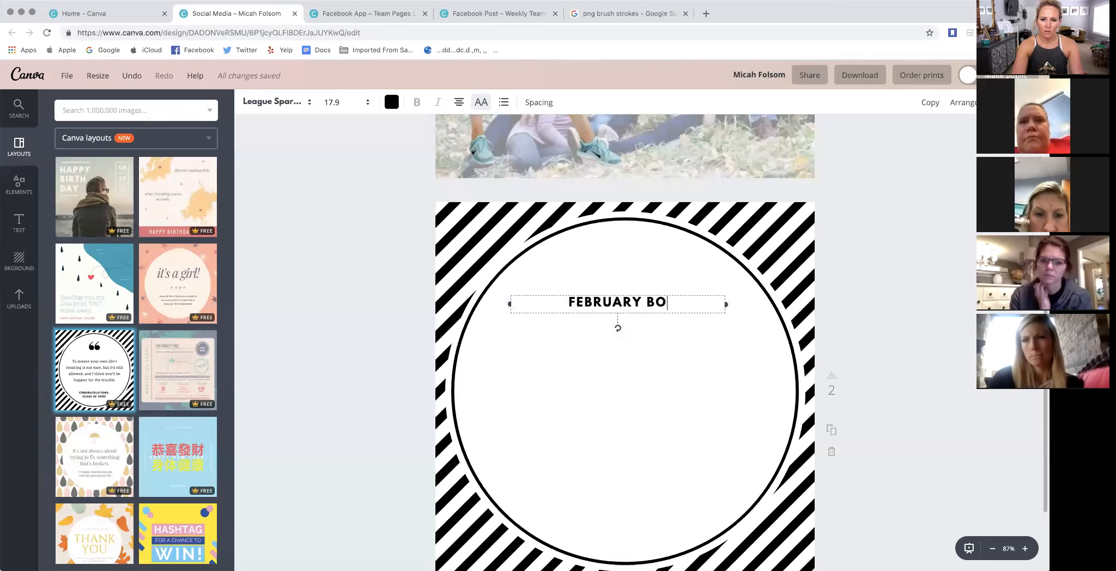
pyautogui.write('OTCAMP')
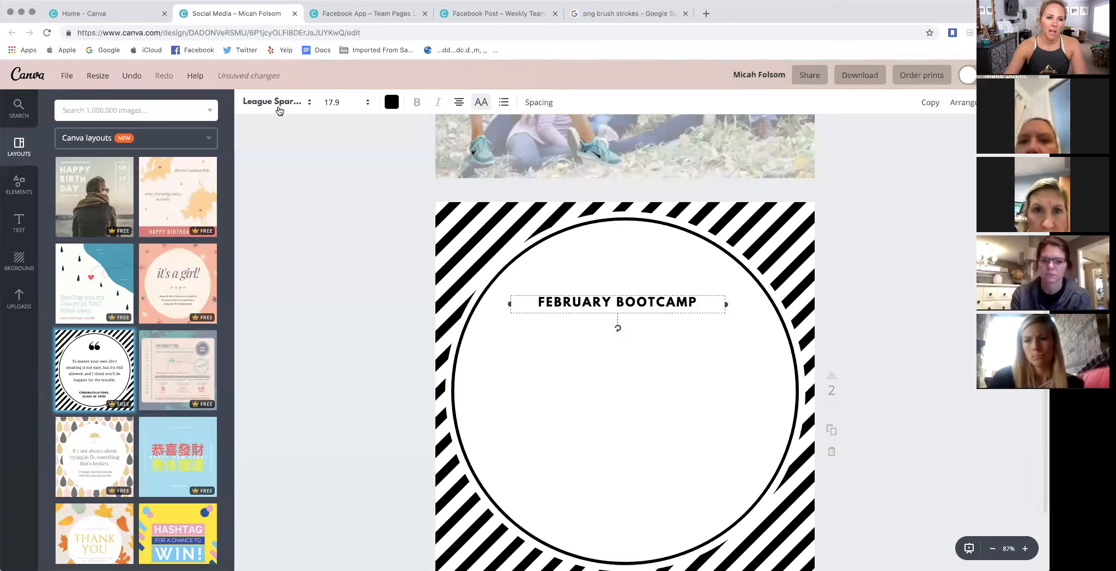
# - Set the February Bootcamp heading in the melting day brush font at size 72 and widen its text box on both sides
pyautogui.click(279, 110)
pyautogui.click(305, 187)
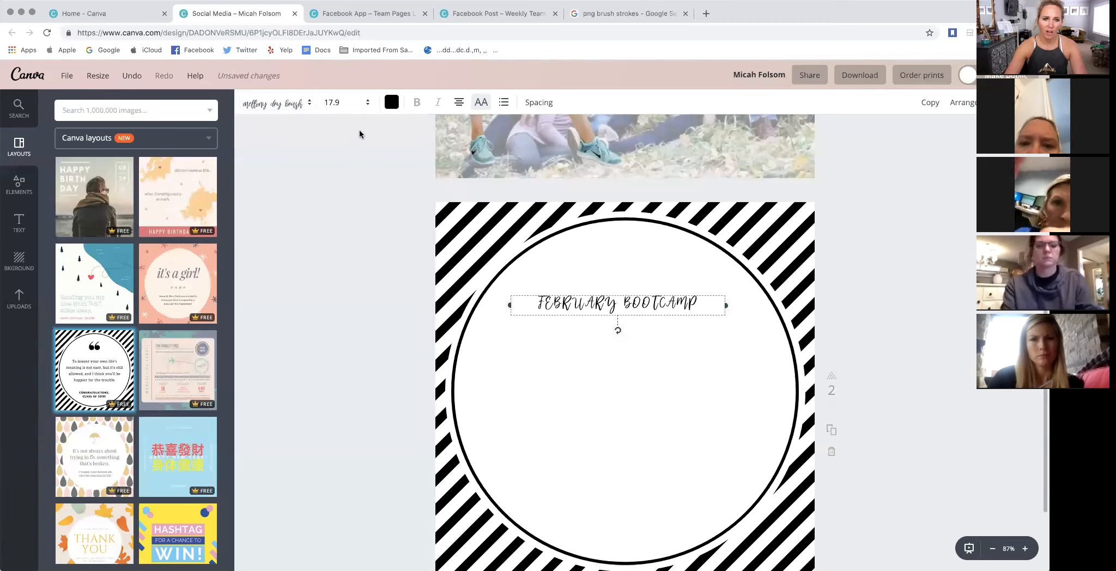
pyautogui.click(355, 104)
pyautogui.click(334, 391)
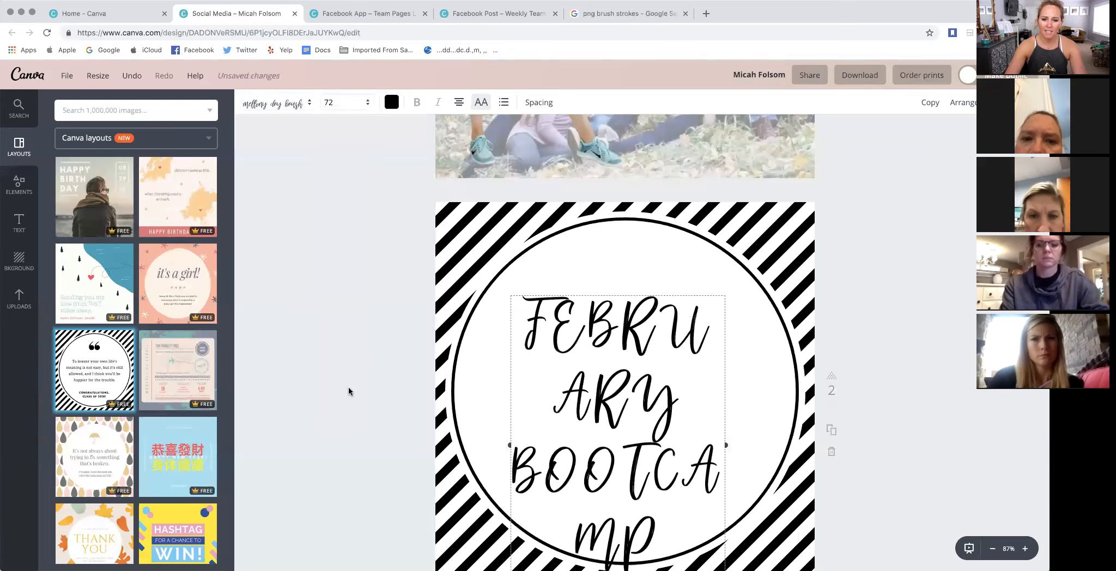
pyautogui.moveTo(728, 447); pyautogui.dragTo(792, 445)
pyautogui.moveTo(511, 447); pyautogui.dragTo(460, 442)
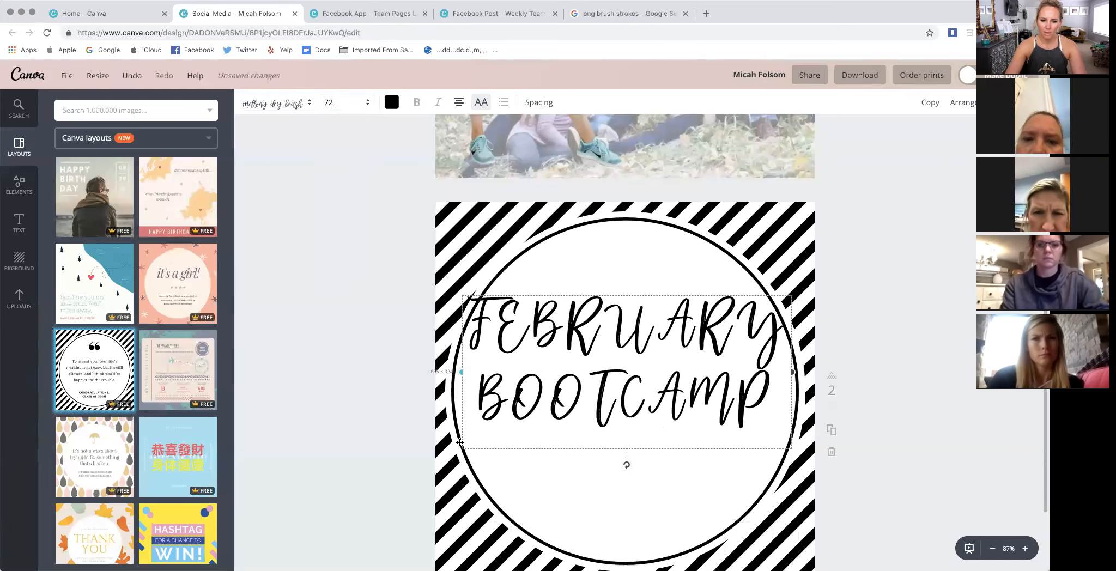
# - Change the February Bootcamp heading to the Lemon Tuesday font at size 56 and nudge it slightly upward
pyautogui.click(341, 103)
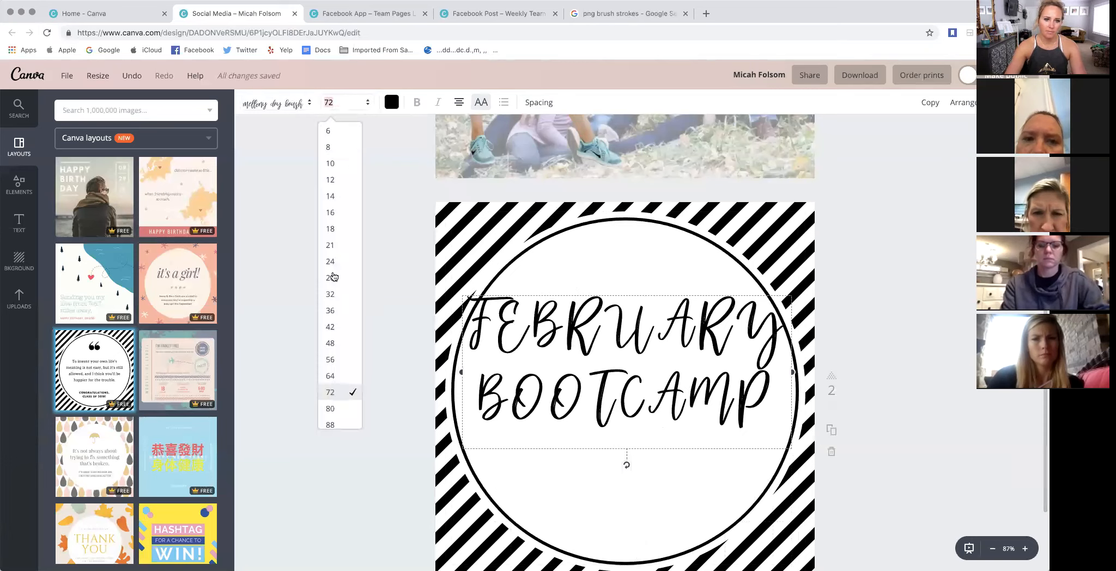
pyautogui.click(331, 359)
pyautogui.click(262, 104)
pyautogui.click(288, 337)
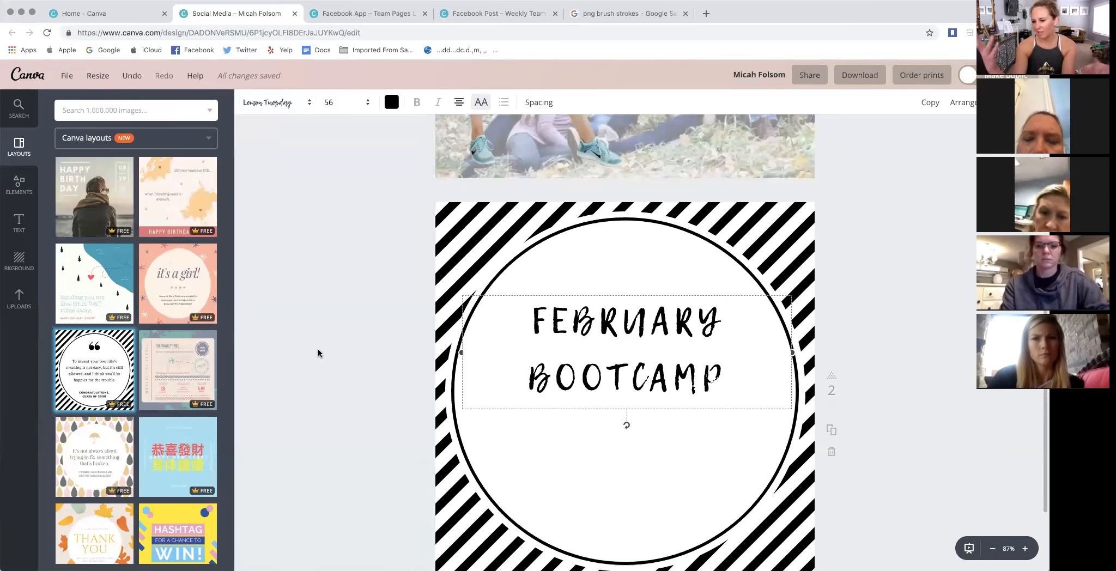
pyautogui.scroll(-1, 153, 382)
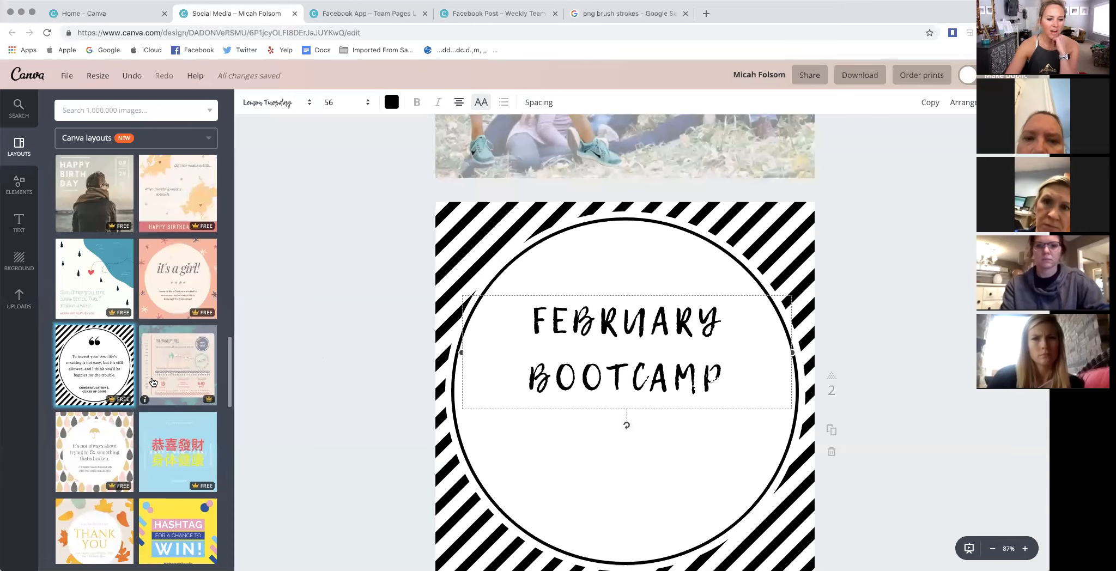
pyautogui.scroll(-4, 153, 383)
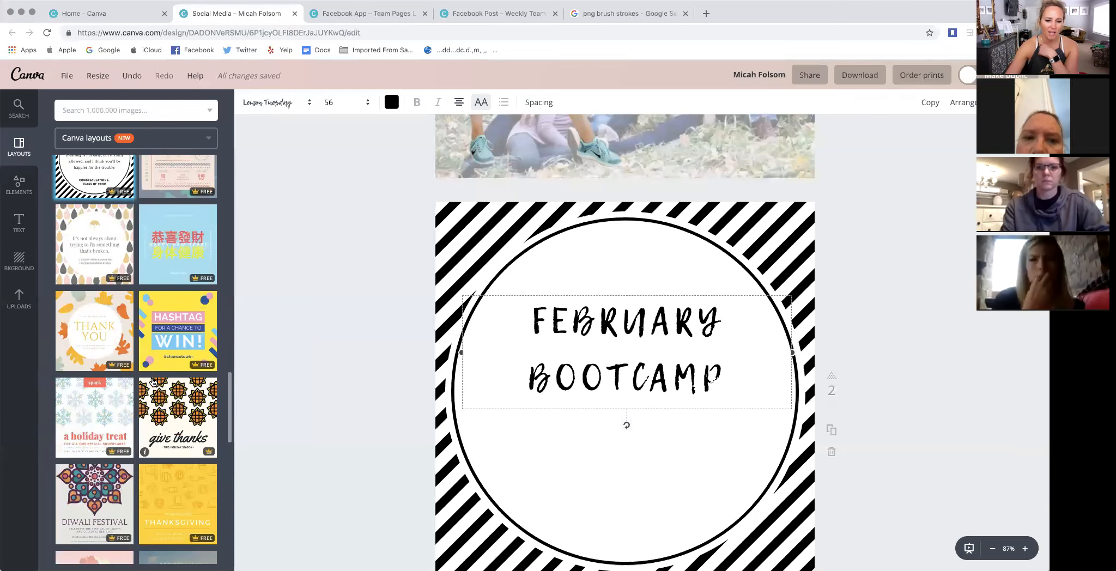
pyautogui.scroll(-1, 153, 382)
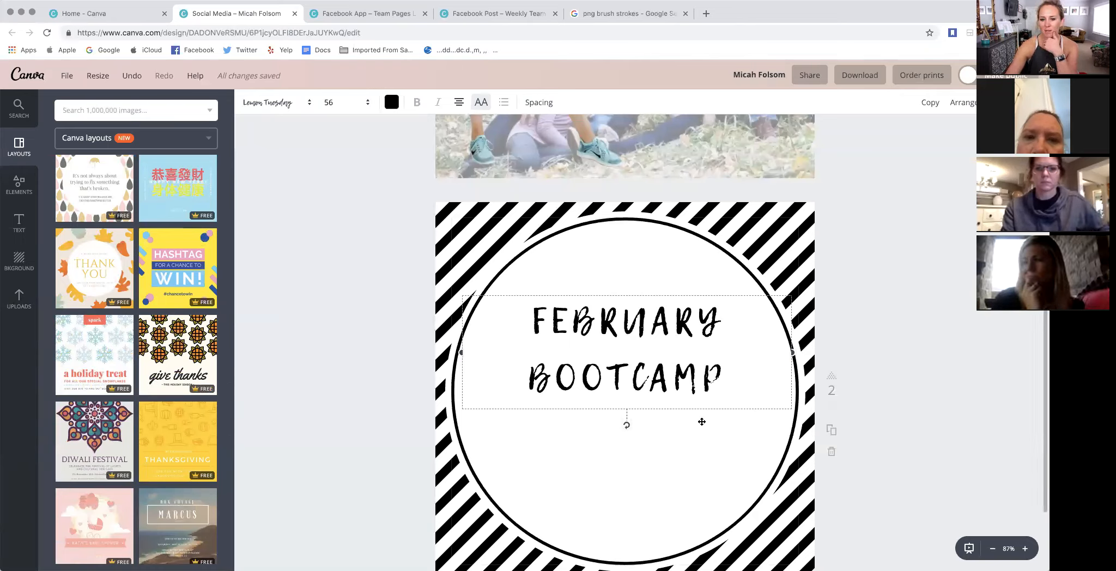
pyautogui.moveTo(689, 418); pyautogui.dragTo(694, 414)
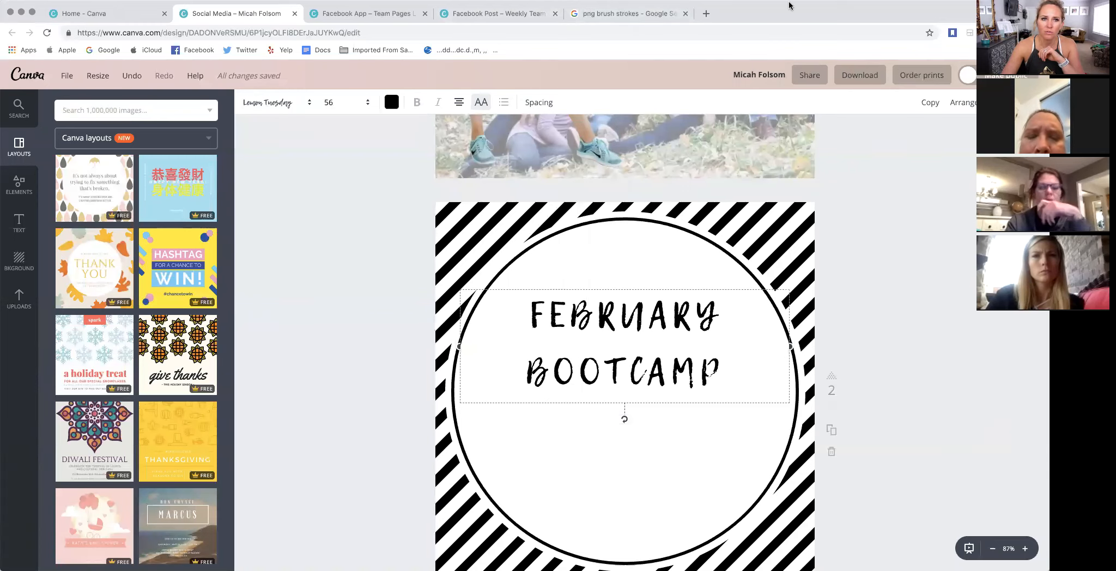
# - Switch from the Weekly Team Builder Leaderboard design to My Challenge Tracker Portal and view the "Fall in LOVE with a FIT you!" group's participants
pyautogui.click(512, 16)
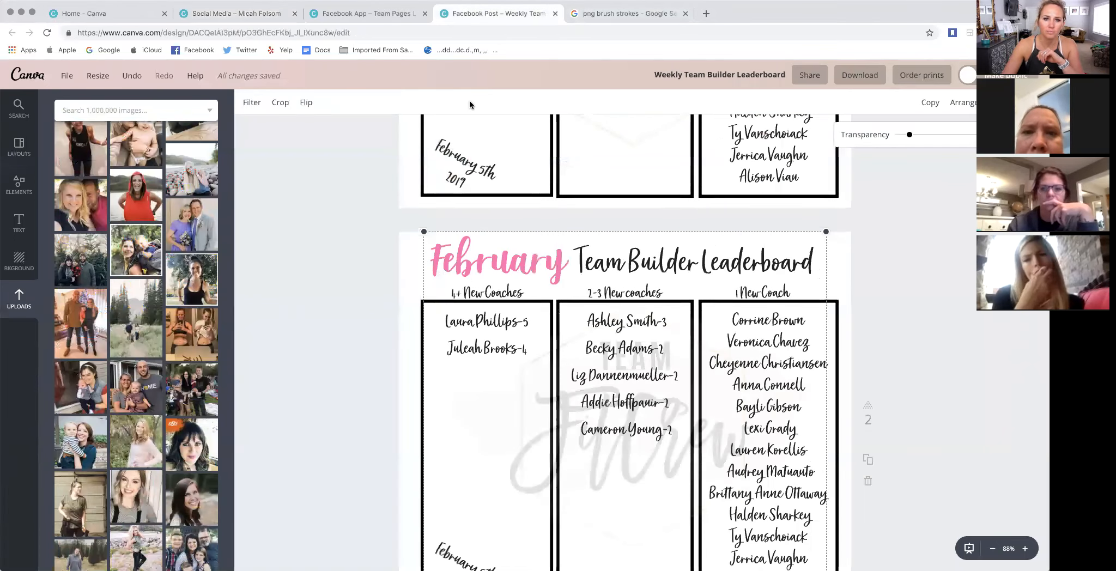
pyautogui.click(437, 33)
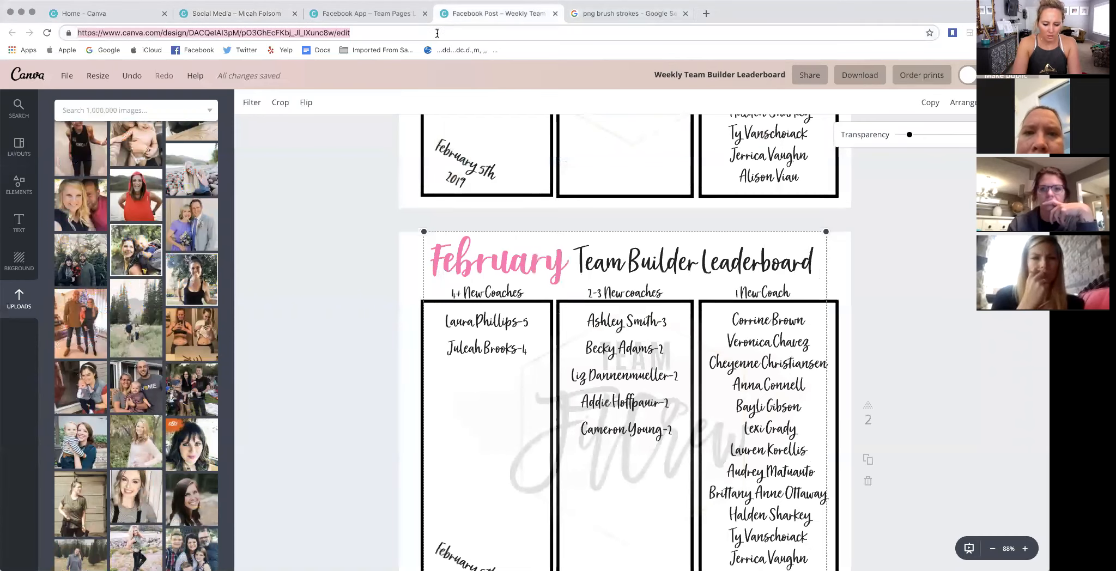
pyautogui.write('mychall')
pyautogui.press('Return')
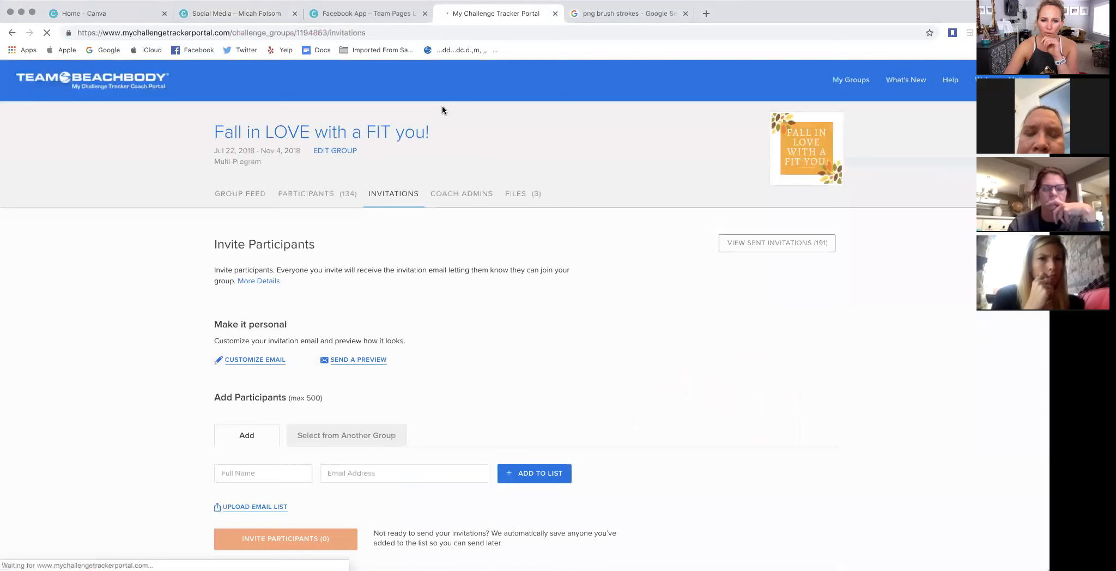
pyautogui.click(261, 194)
pyautogui.click(318, 195)
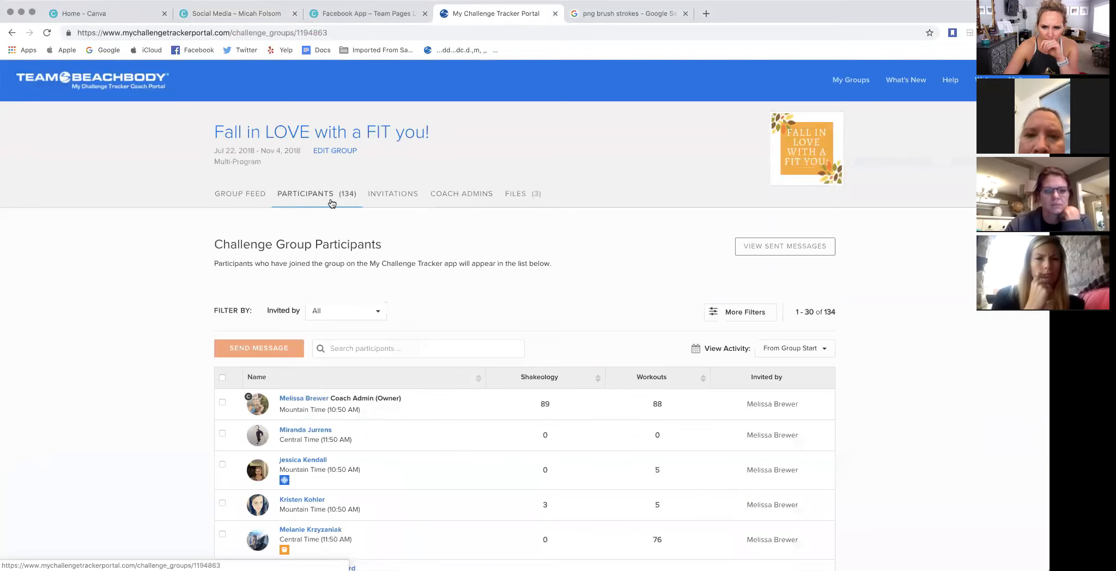
# - Look over the additional participant filters without applying any, and view the group feed
pyautogui.click(762, 320)
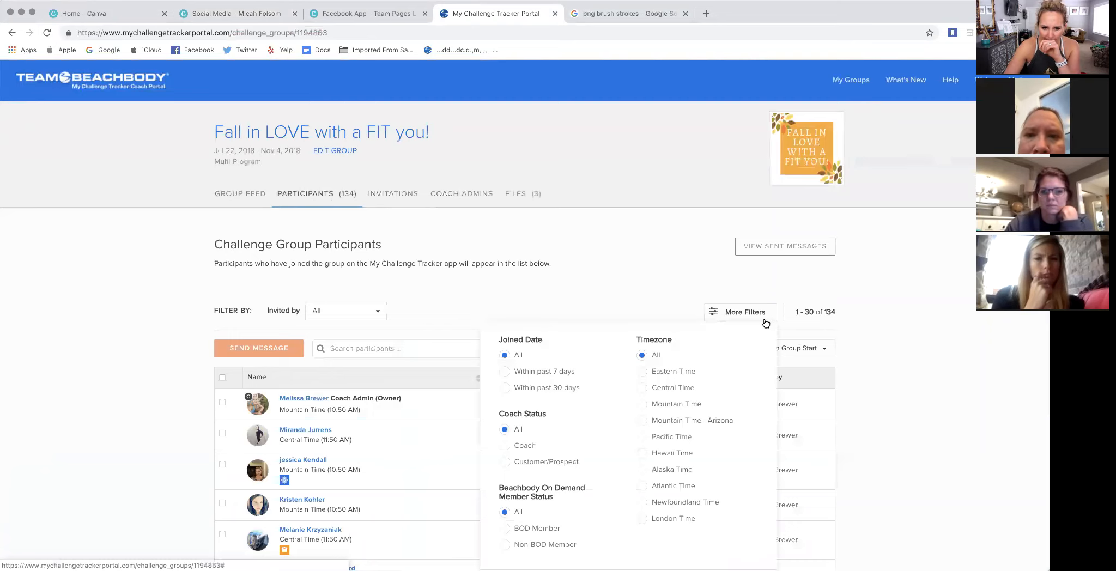
pyautogui.scroll(-2, 701, 328)
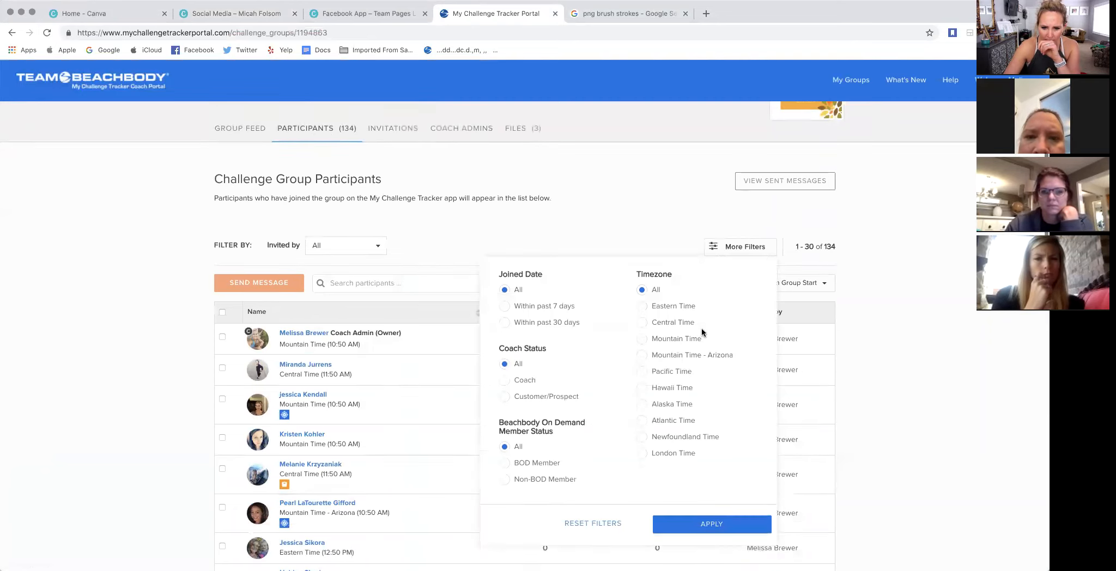
pyautogui.click(592, 190)
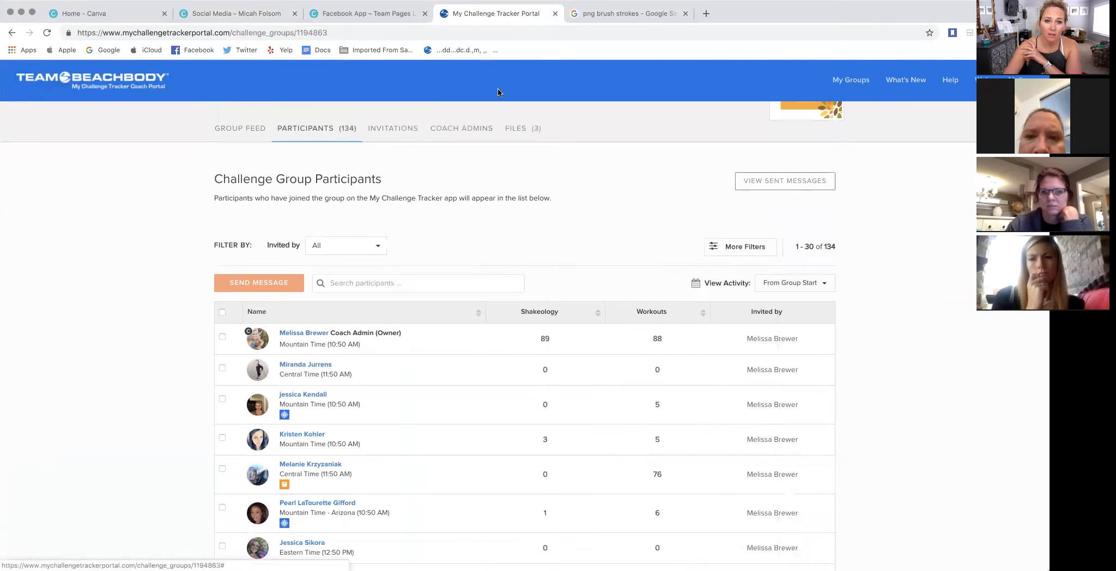
pyautogui.click(242, 133)
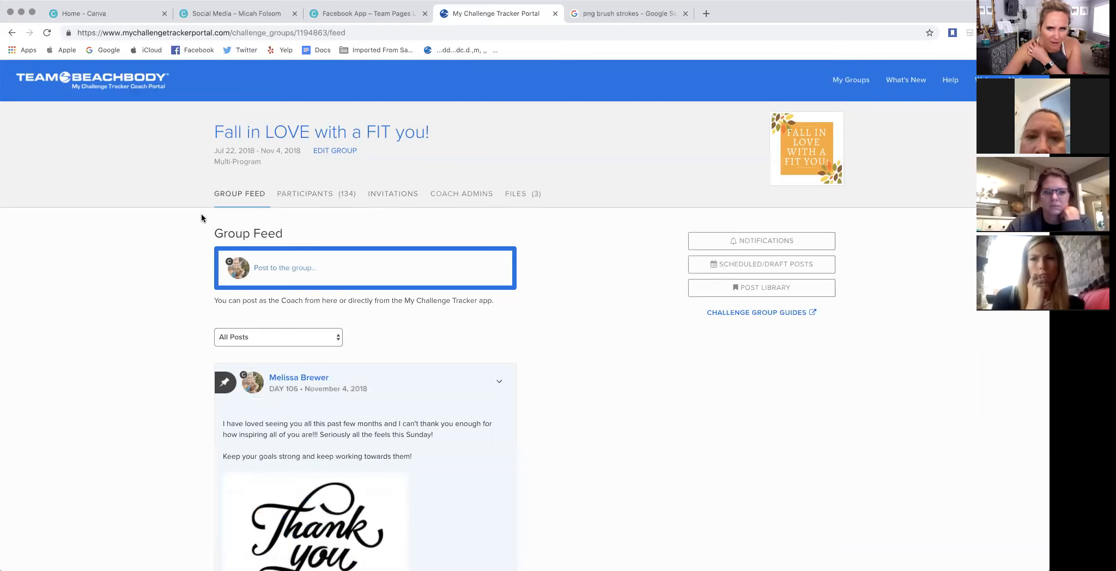
# - Open the "LOVE your LIFE Bootcamp!" group from the challenge groups and view its post filter options and participants
pyautogui.click(849, 83)
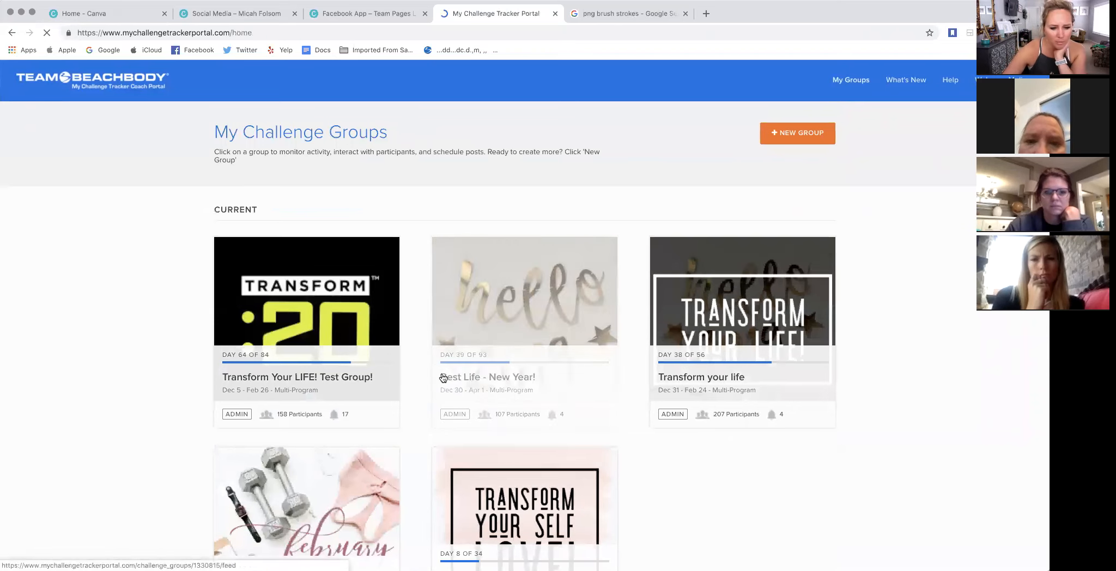
pyautogui.click(315, 513)
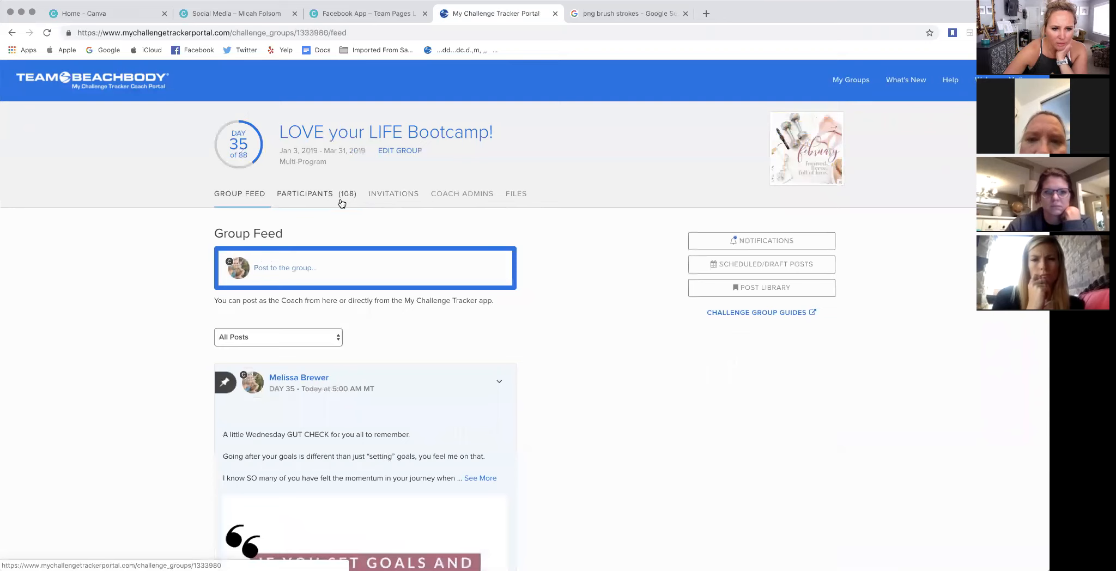
pyautogui.click(333, 335)
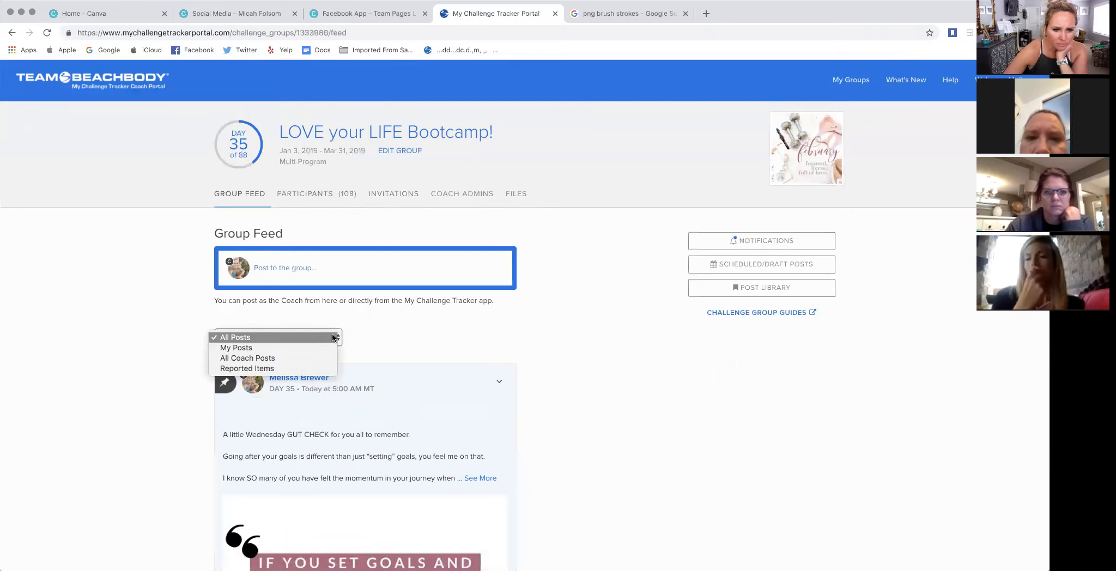
pyautogui.click(124, 307)
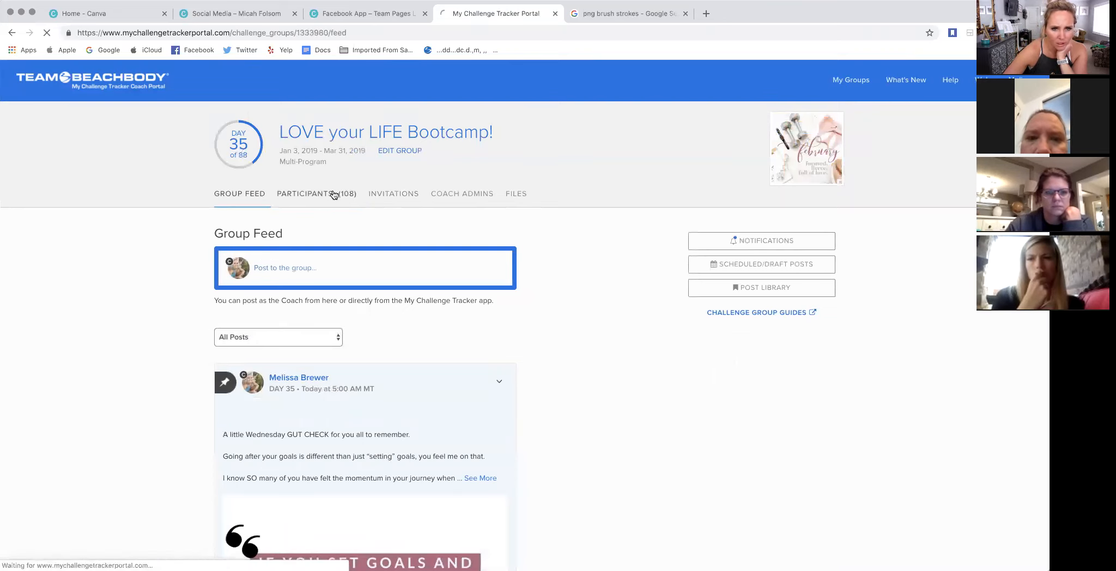
pyautogui.click(332, 193)
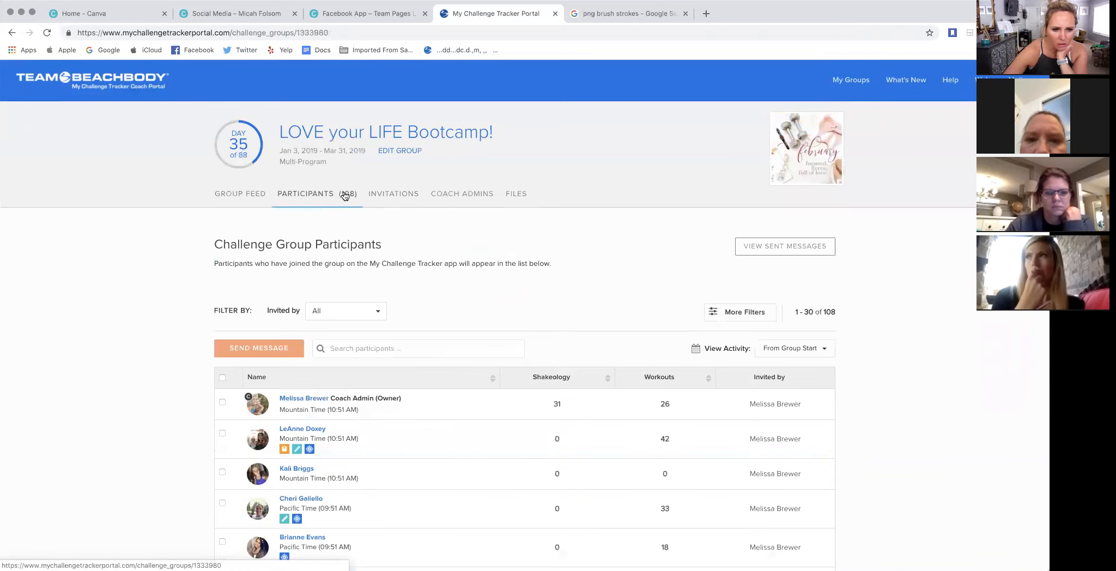
# - Set the activity view of the LOVE your LIFE Bootcamp! participants to Current Week
pyautogui.click(365, 311)
pyautogui.click(350, 276)
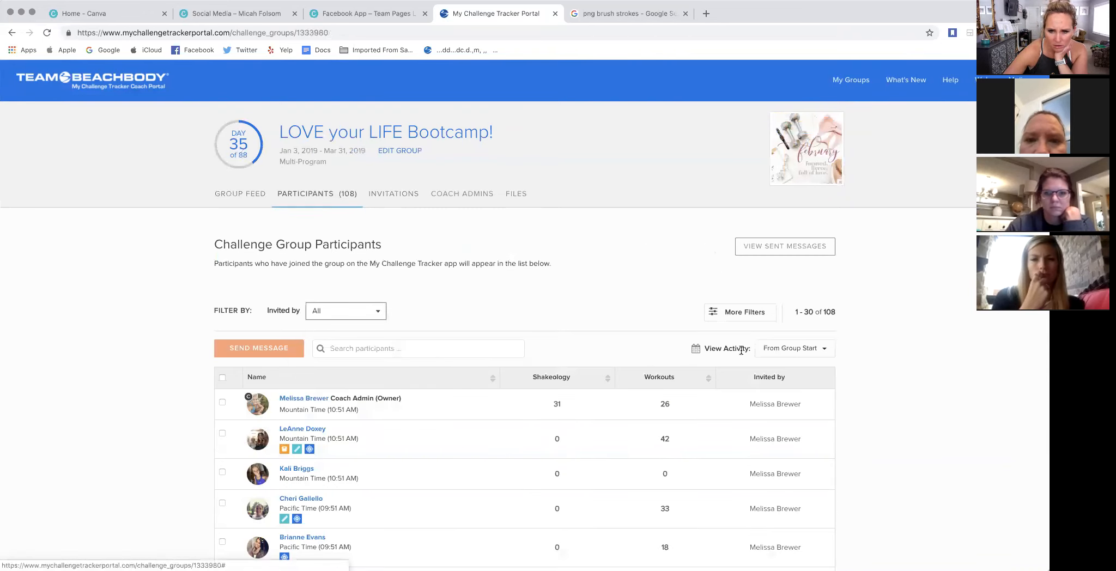
pyautogui.click(789, 351)
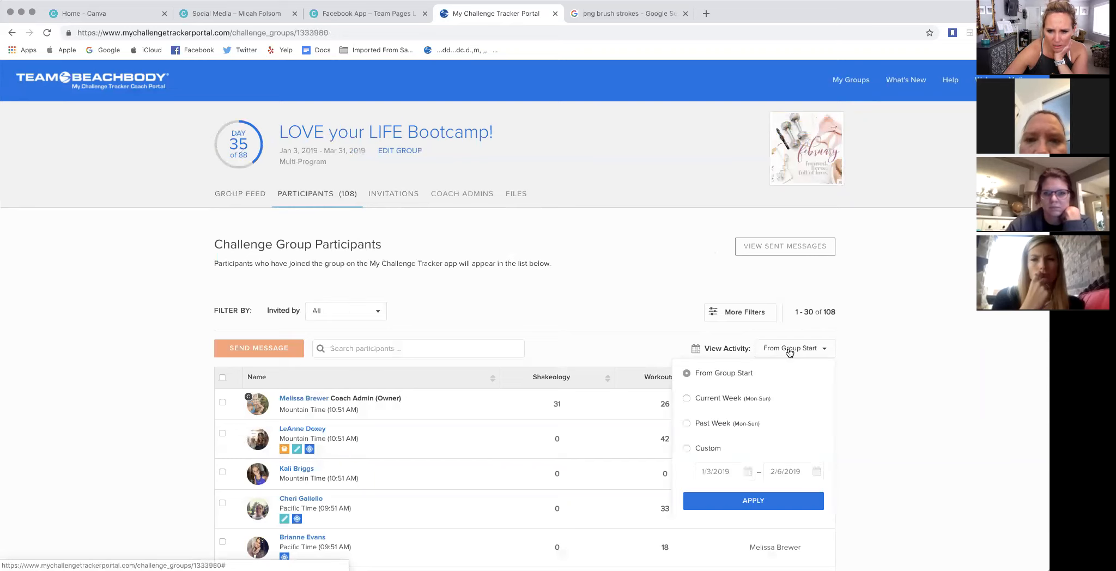
pyautogui.click(684, 397)
pyautogui.click(753, 502)
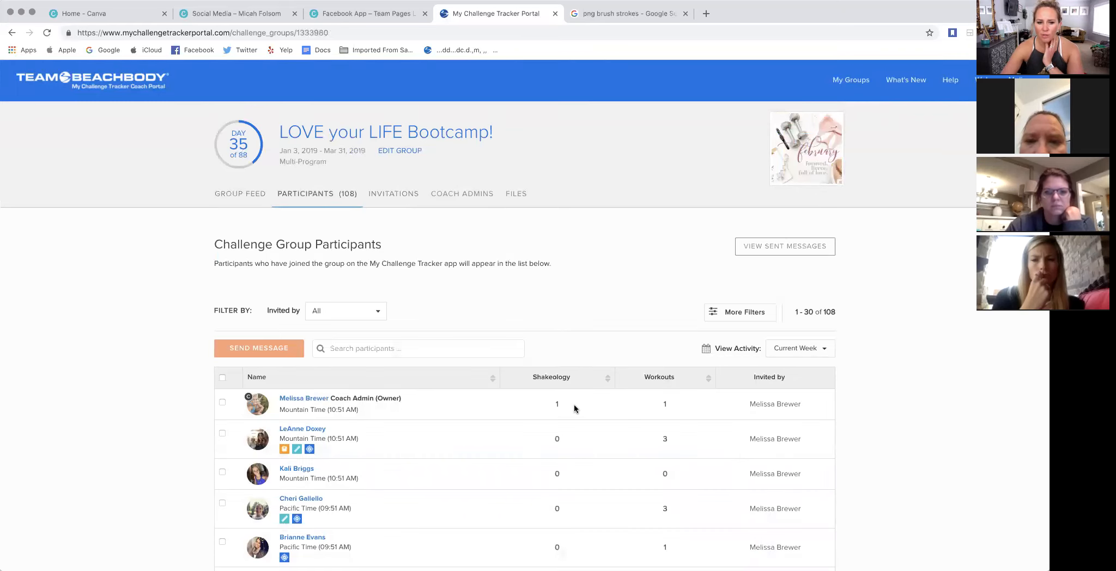
# - Sort the participants by most workouts and look through the ranked list
pyautogui.scroll(-1, 574, 406)
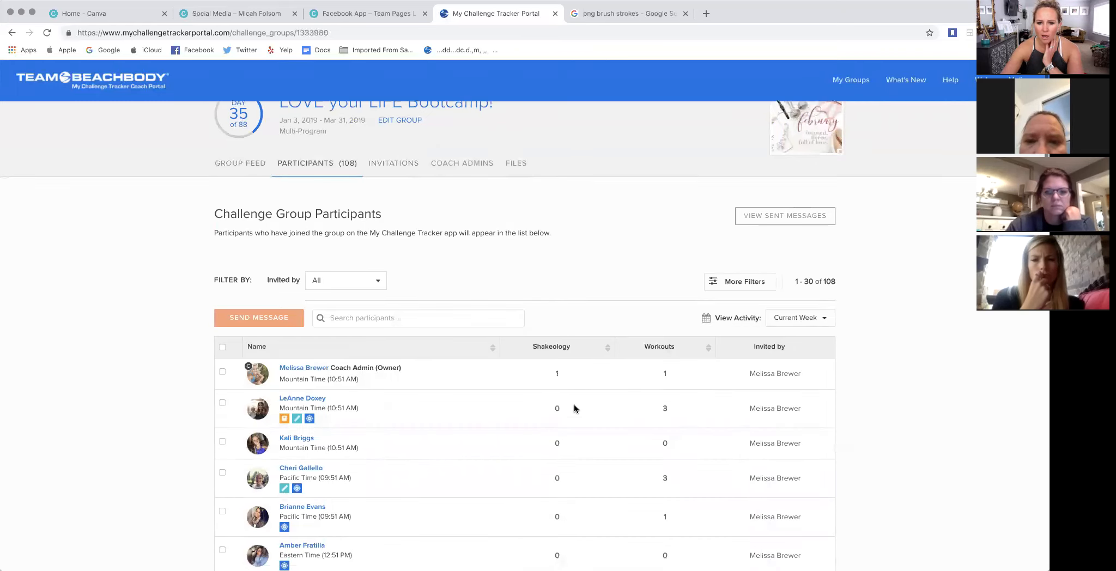
pyautogui.click(660, 346)
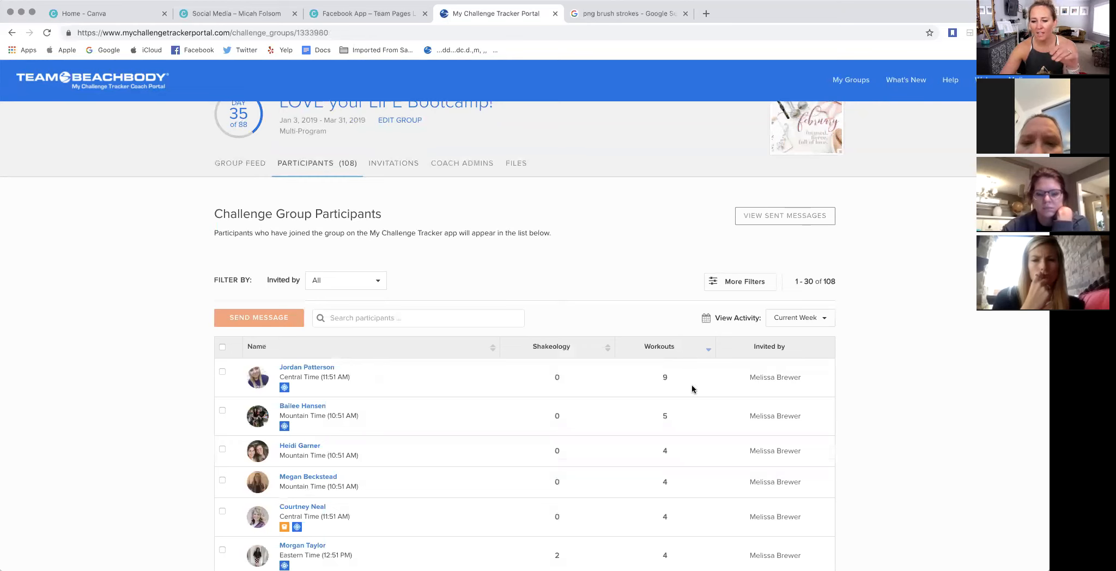
pyautogui.scroll(-4, 692, 382)
pyautogui.scroll(-6, 683, 342)
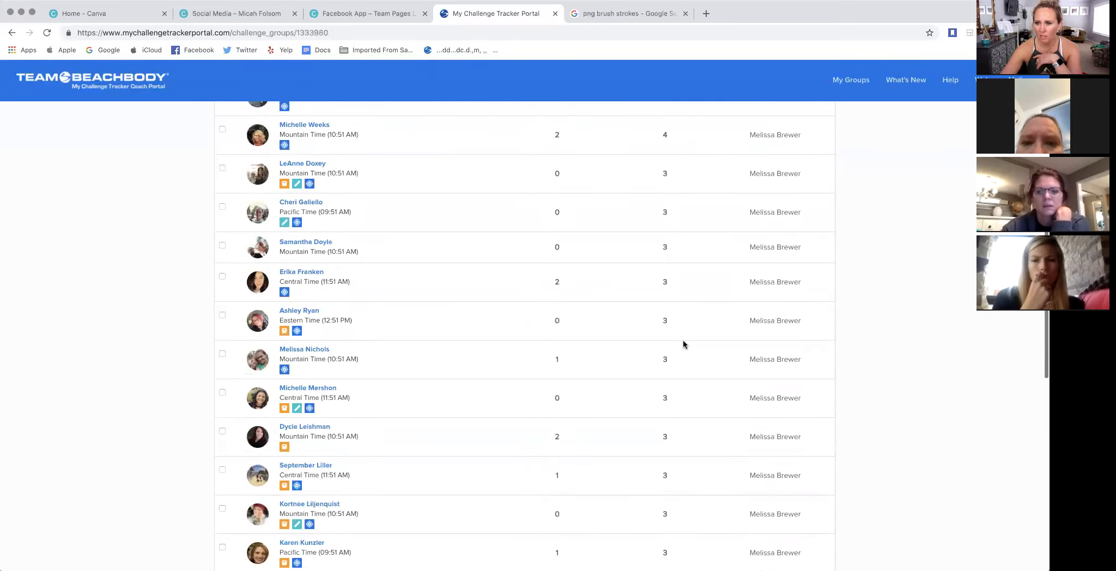
pyautogui.scroll(-5, 683, 341)
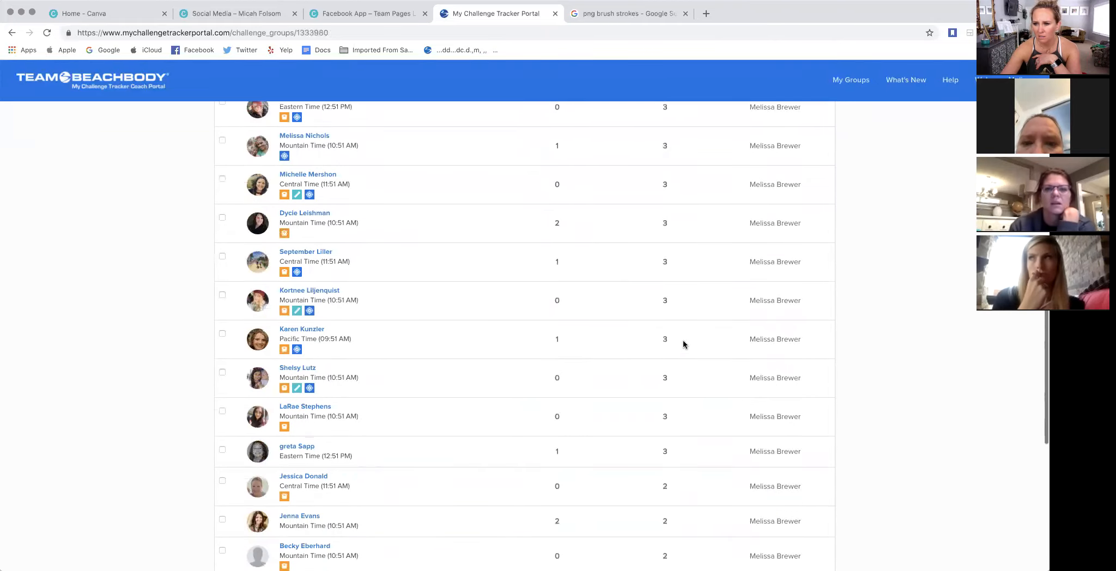
pyautogui.scroll(-2, 684, 344)
pyautogui.scroll(15, 683, 344)
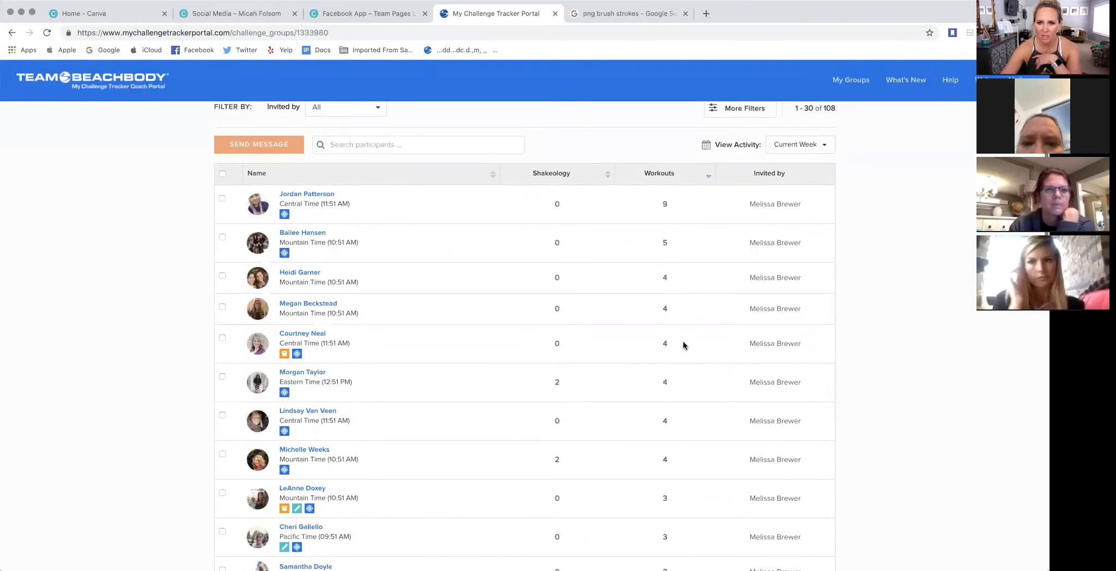
pyautogui.scroll(4, 683, 343)
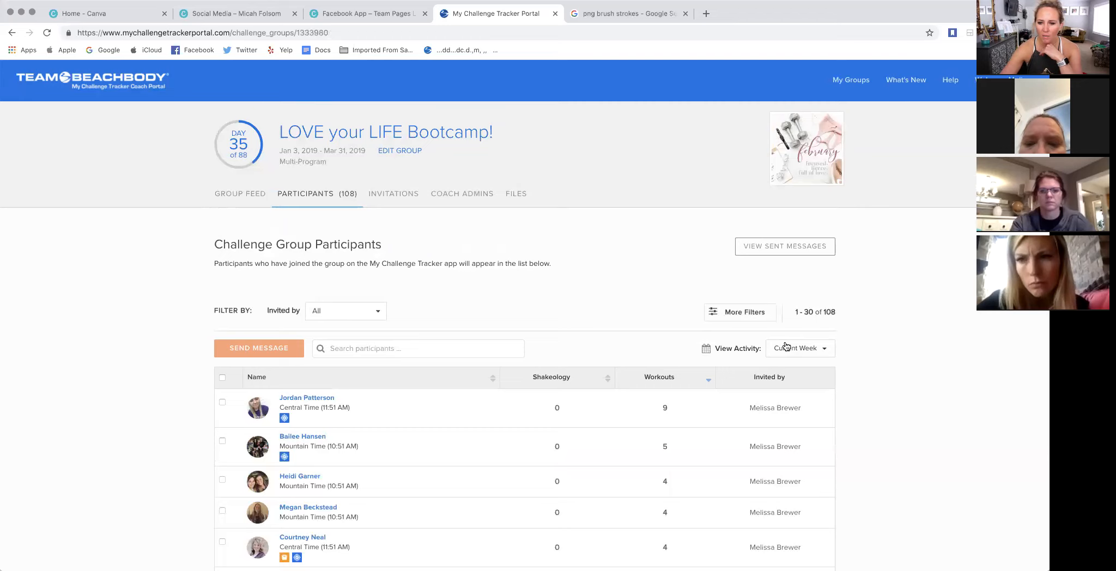
# - View the activity period choices, including the custom date range, without changing them, and look over the participant list
pyautogui.click(825, 350)
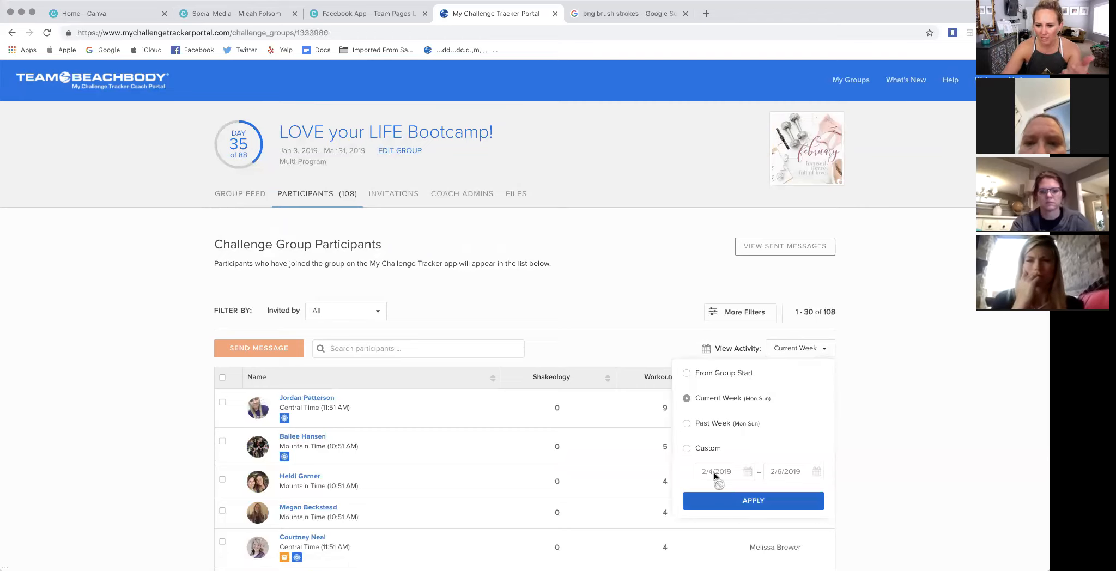
pyautogui.click(637, 264)
pyautogui.scroll(-3, 629, 281)
pyautogui.scroll(-4, 667, 314)
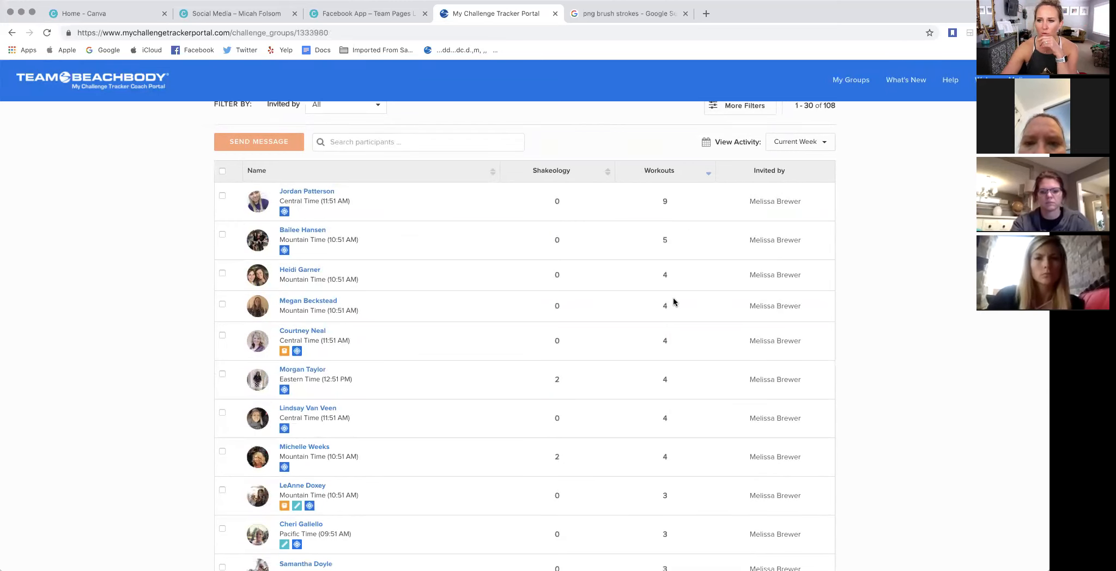
# - Switch to Canva's home page, open the "Prepare to TRANSFORM!" design and view its Challenger of the week page
pyautogui.click(206, 15)
pyautogui.click(103, 13)
pyautogui.scroll(20, 504, 393)
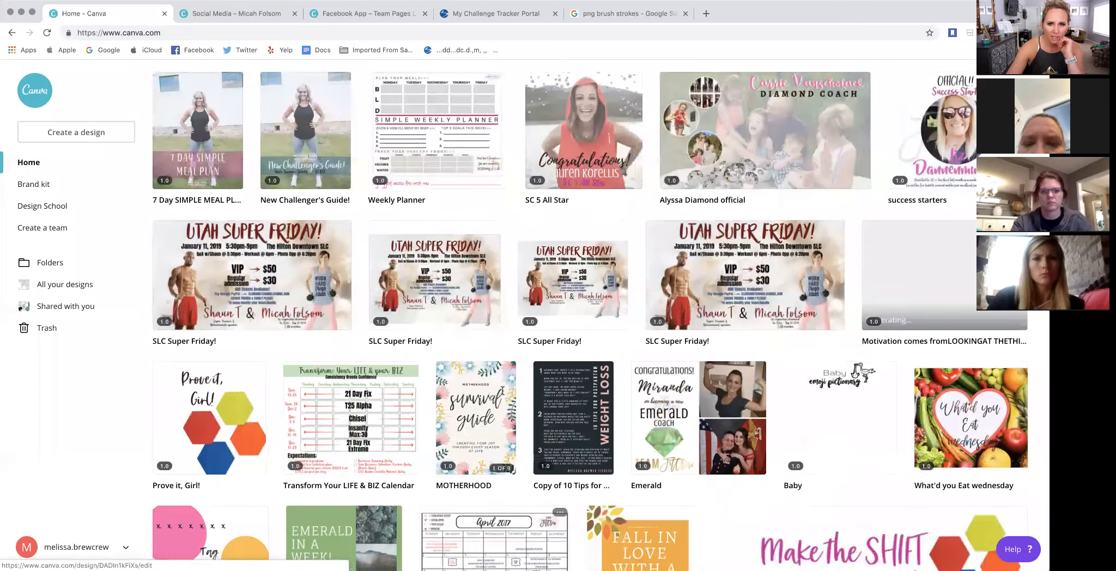
pyautogui.scroll(-2, 506, 398)
pyautogui.scroll(-5, 506, 398)
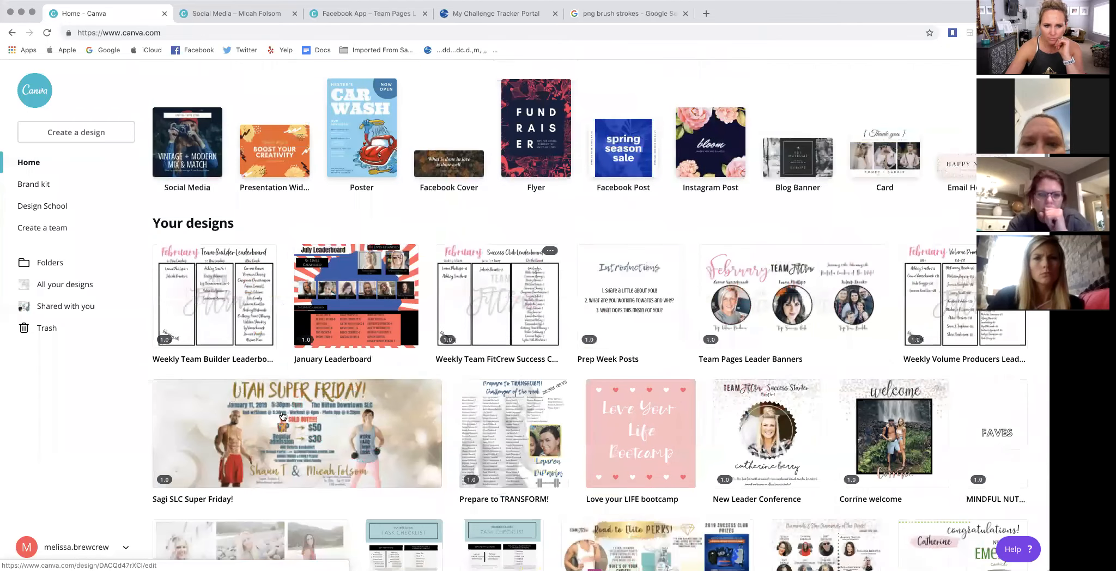
pyautogui.click(433, 507)
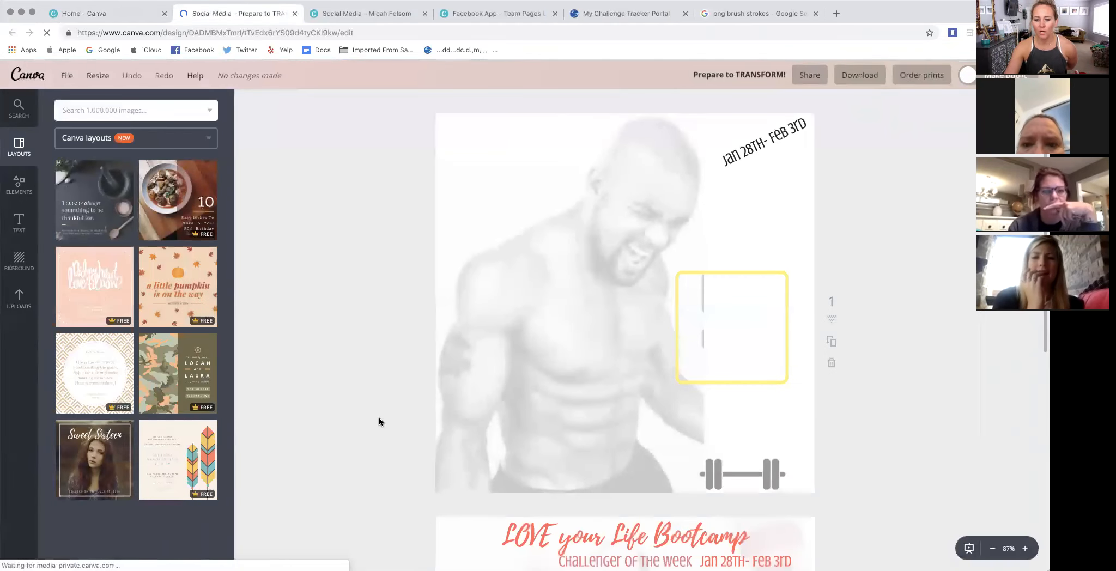
pyautogui.scroll(-1, 381, 420)
pyautogui.scroll(2, 380, 421)
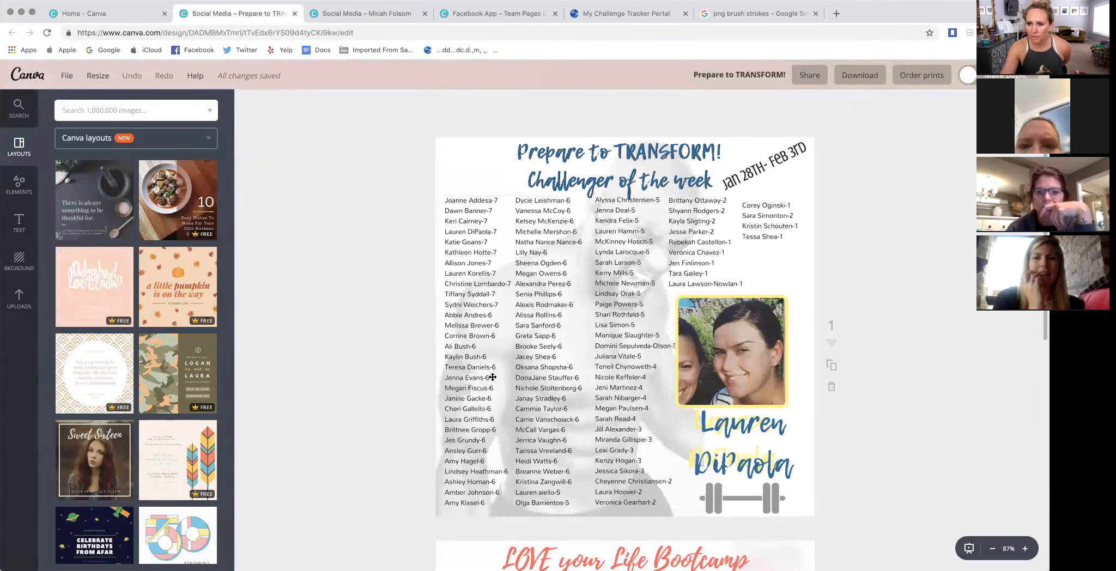
# - Switch to My Challenge Tracker Portal and review the participants' workout counts for the current week
pyautogui.click(588, 19)
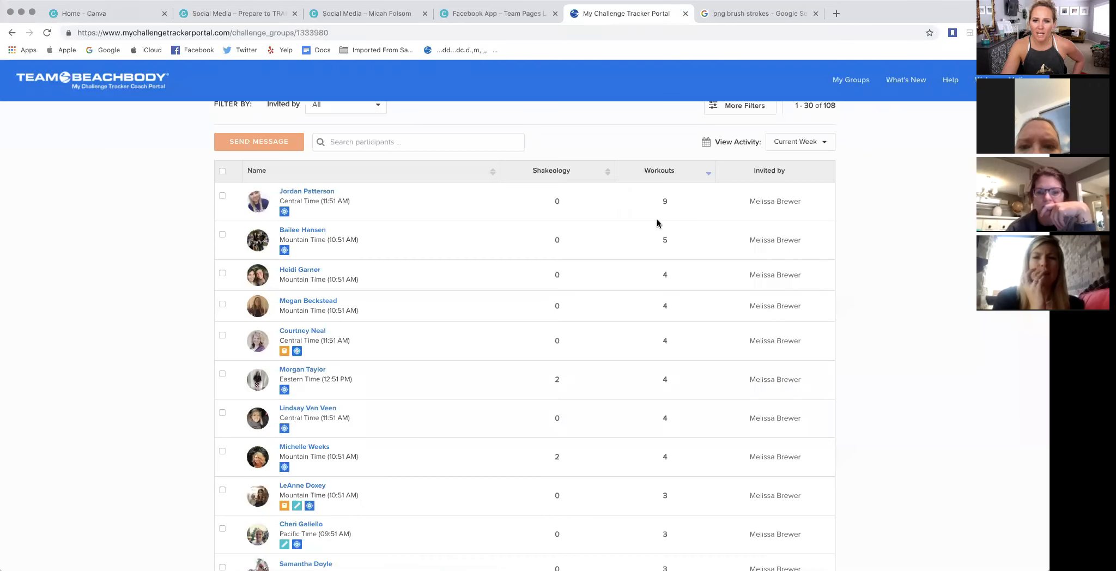
pyautogui.scroll(-1, 676, 441)
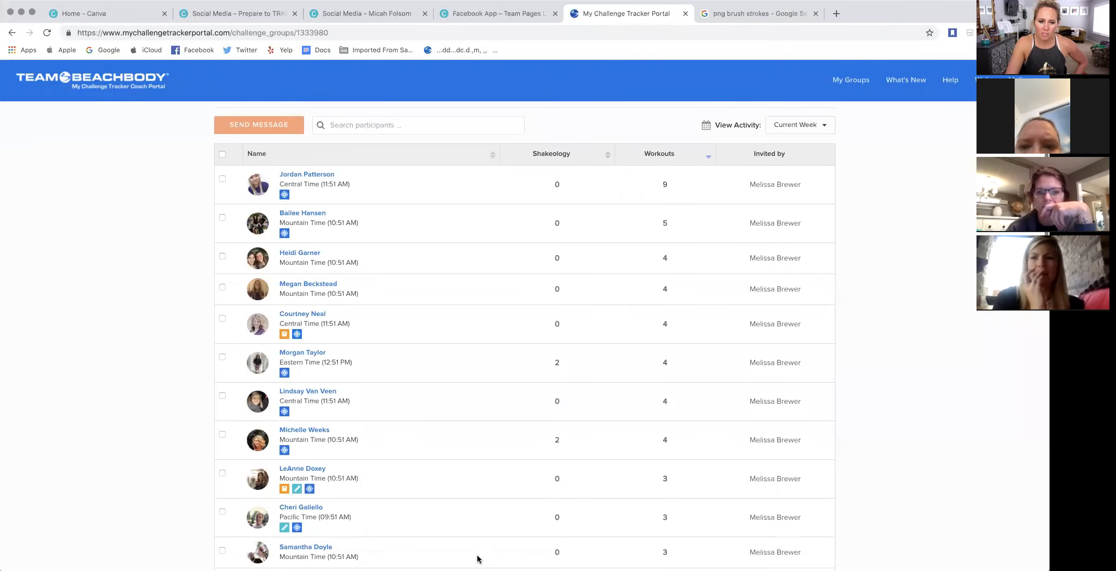
pyautogui.scroll(-10, 620, 534)
pyautogui.scroll(3, 622, 535)
pyautogui.scroll(10, 625, 520)
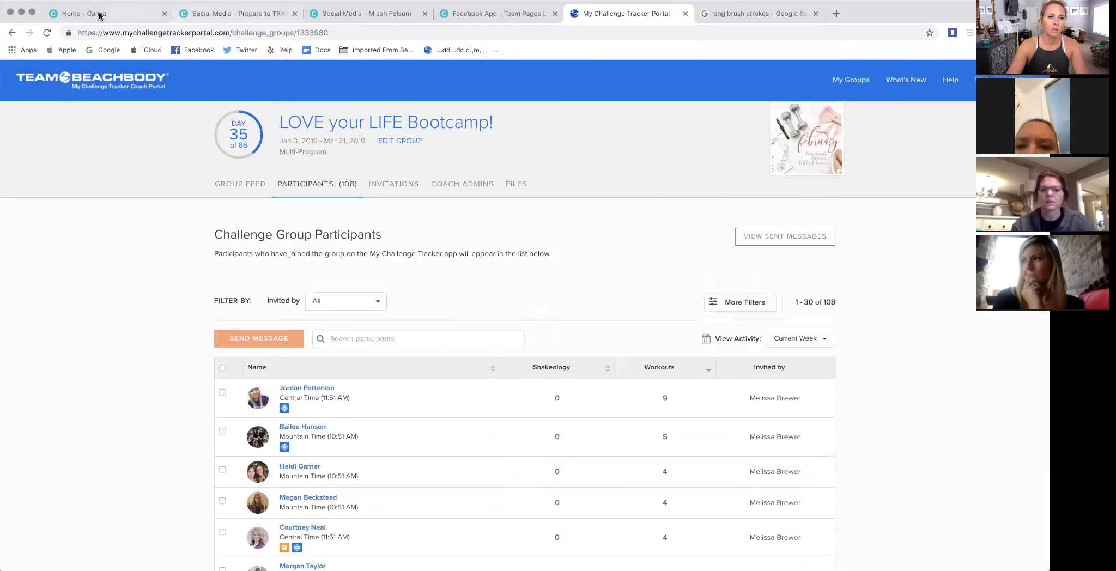
# - Back in the "Prepare to TRANSFORM!" design, move the blue challenger name off its yellow copy and set the yellow copy to size 48
pyautogui.click(212, 16)
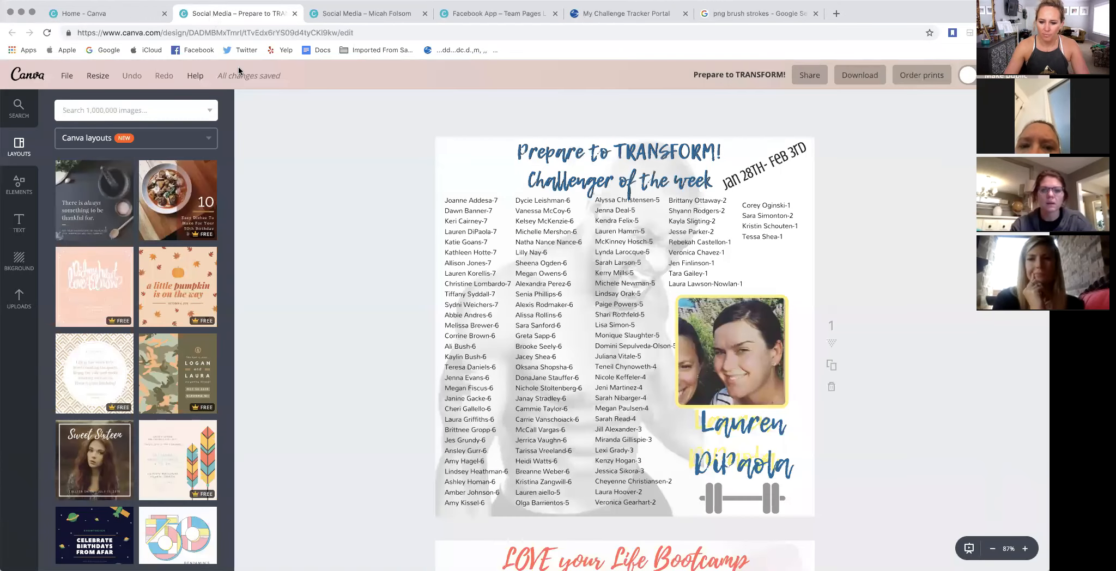
pyautogui.click(463, 175)
pyautogui.click(909, 151)
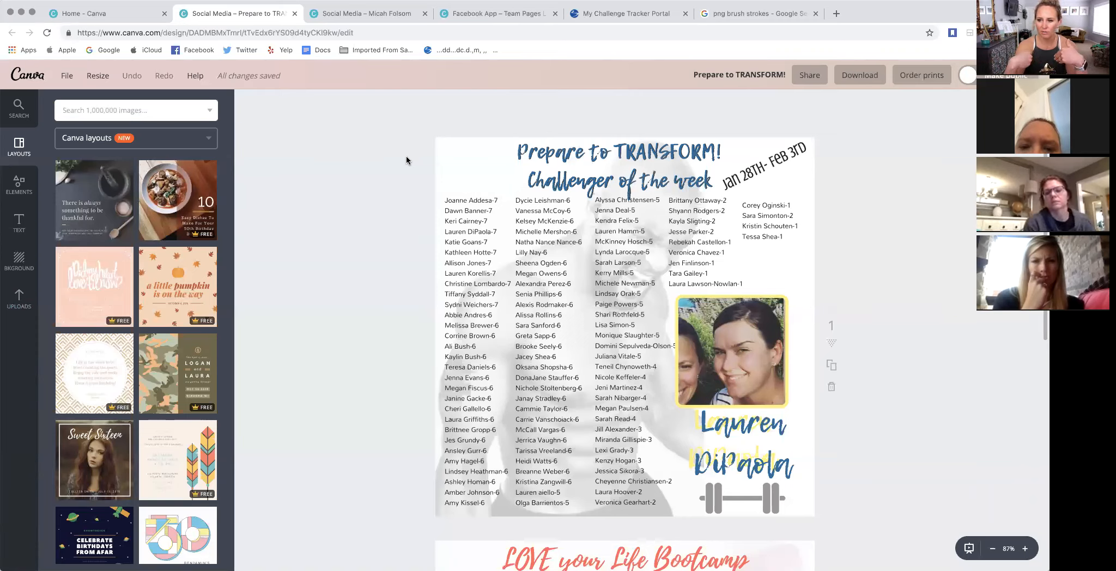
pyautogui.moveTo(742, 457); pyautogui.dragTo(755, 486)
pyautogui.click(729, 424)
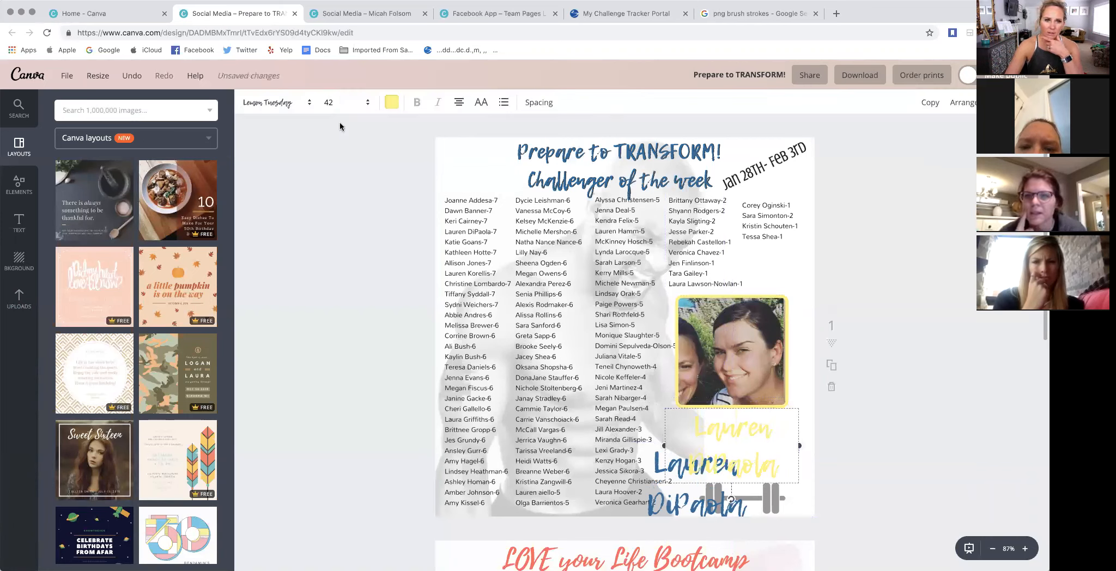
pyautogui.click(340, 102)
pyautogui.click(346, 302)
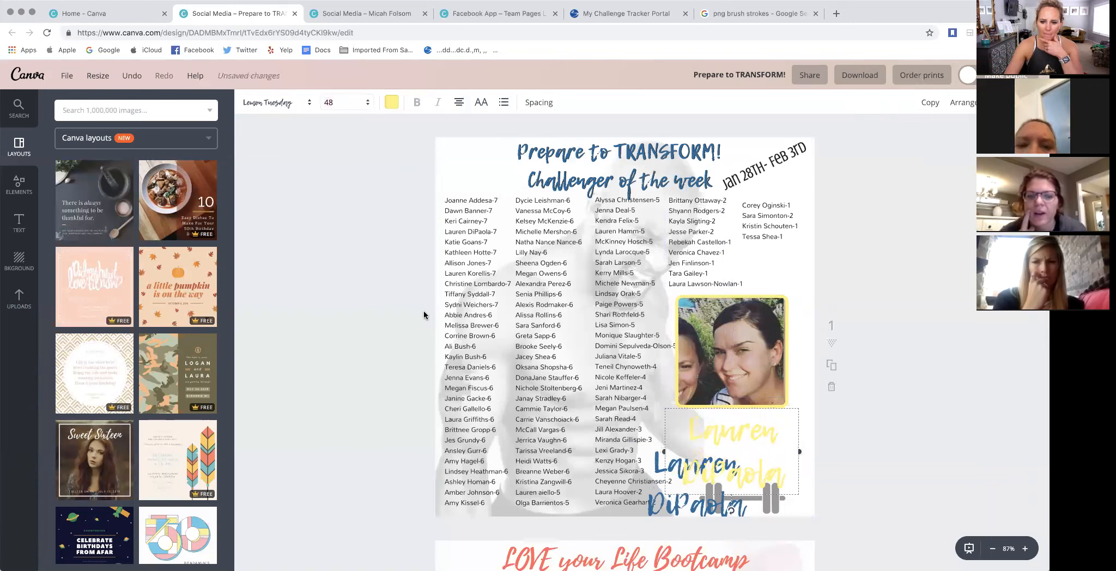
# - Lay the blue challenger name over the yellow copy beneath the photo, slightly offset so the yellow forms a shadow
pyautogui.moveTo(665, 510); pyautogui.dragTo(701, 475)
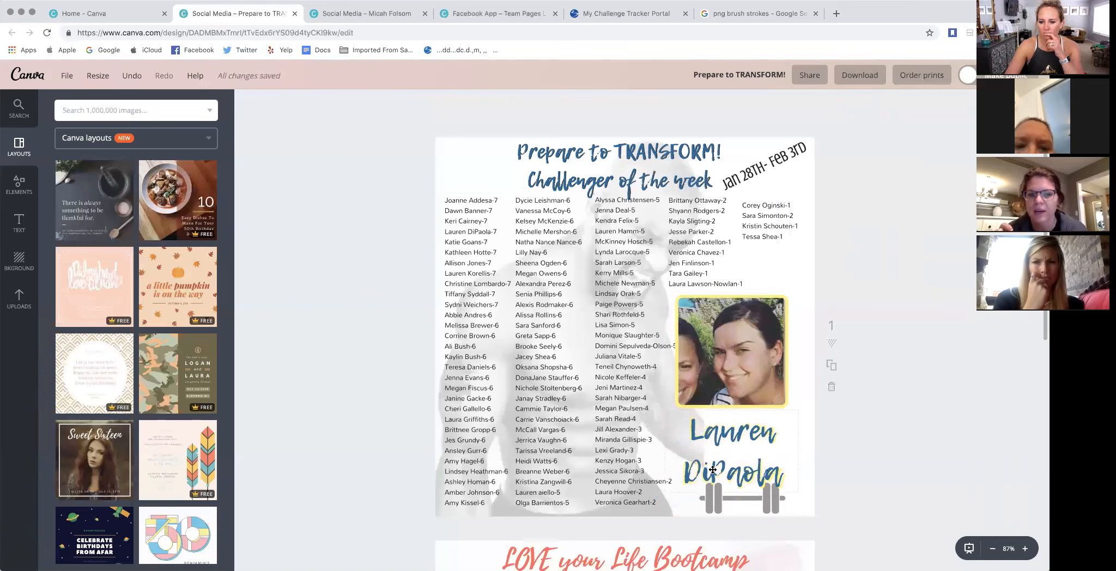
pyautogui.moveTo(712, 470); pyautogui.dragTo(720, 464)
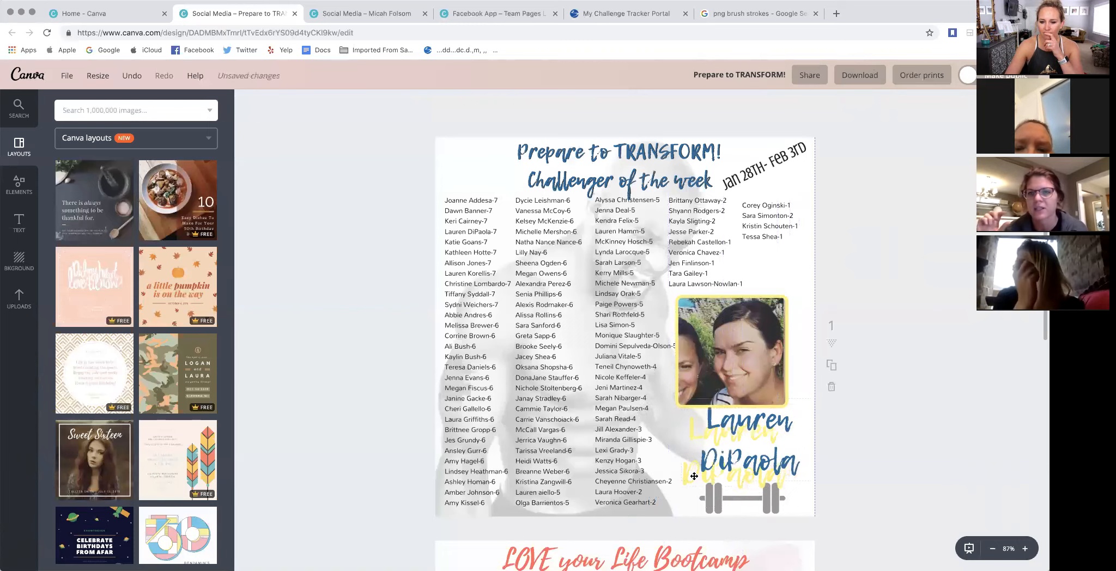
pyautogui.moveTo(683, 495); pyautogui.dragTo(693, 488)
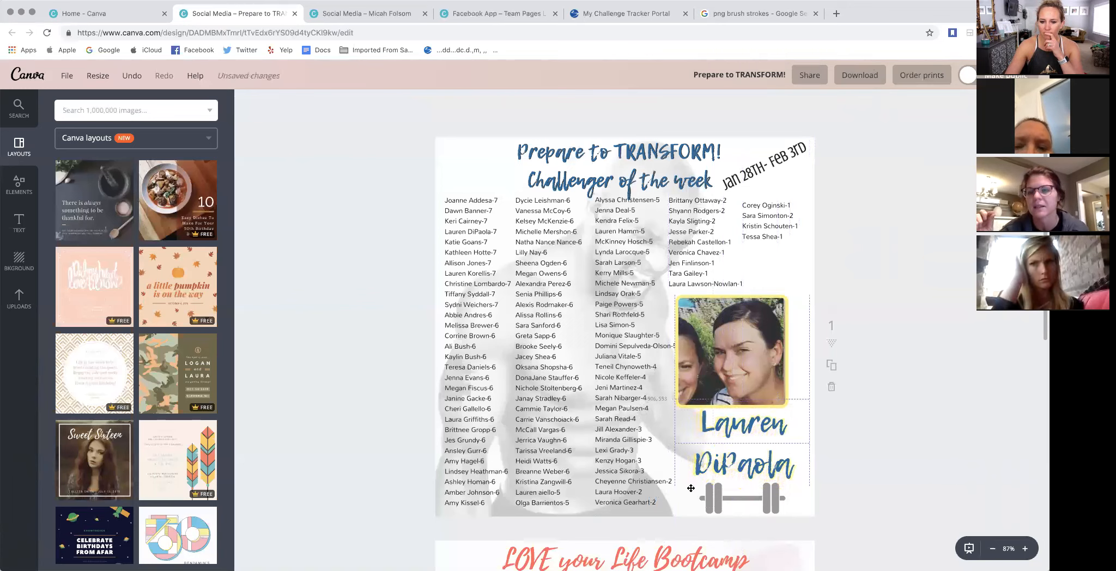
# - Narrow the text box of the first challenger name column and select the next three columns in turn to inspect their boxes
pyautogui.click(481, 303)
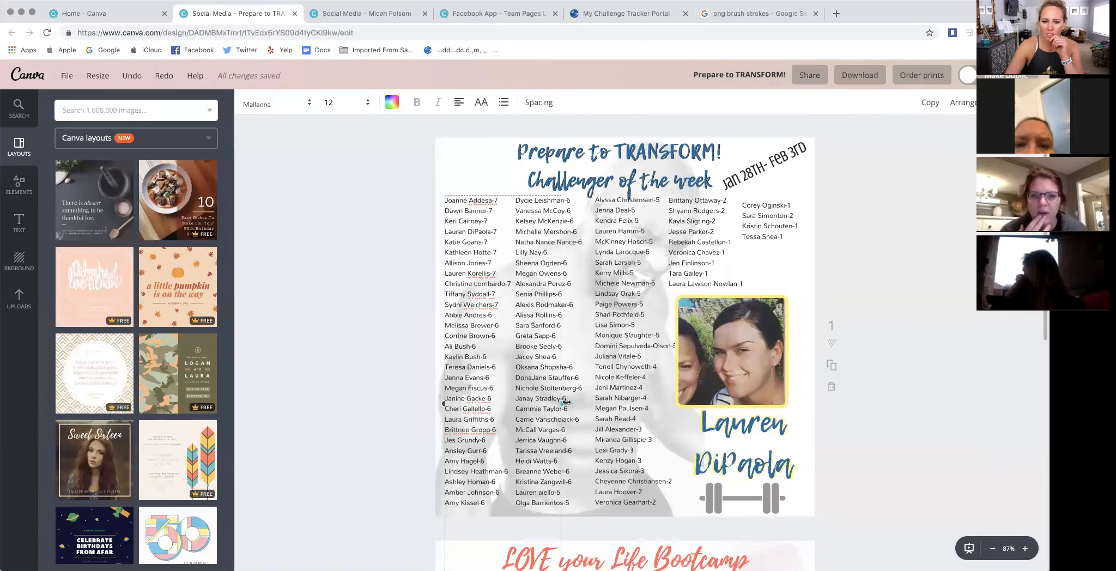
pyautogui.moveTo(562, 403); pyautogui.dragTo(550, 404)
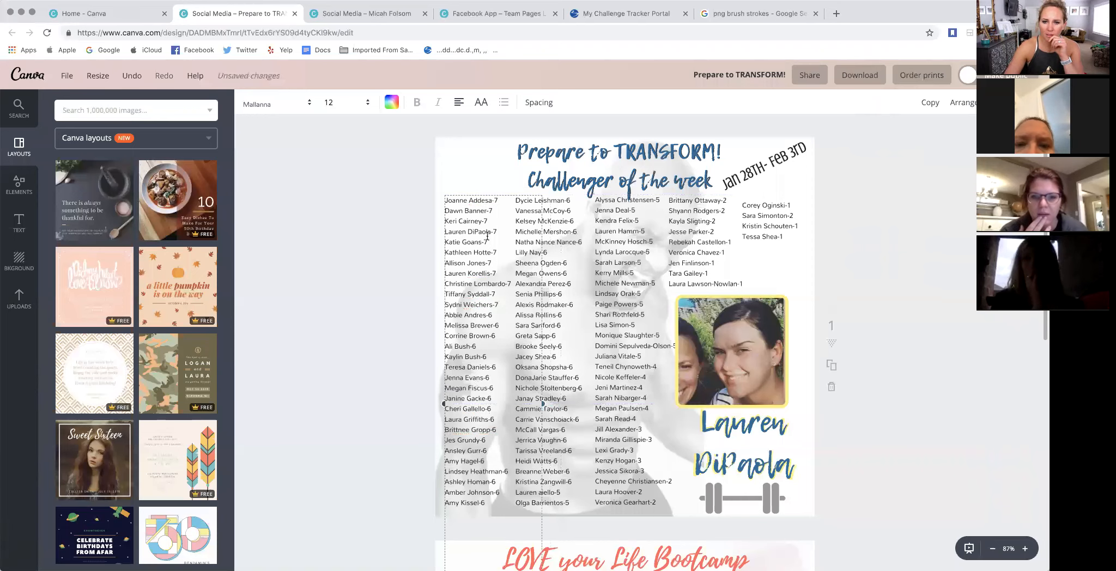
pyautogui.click(566, 249)
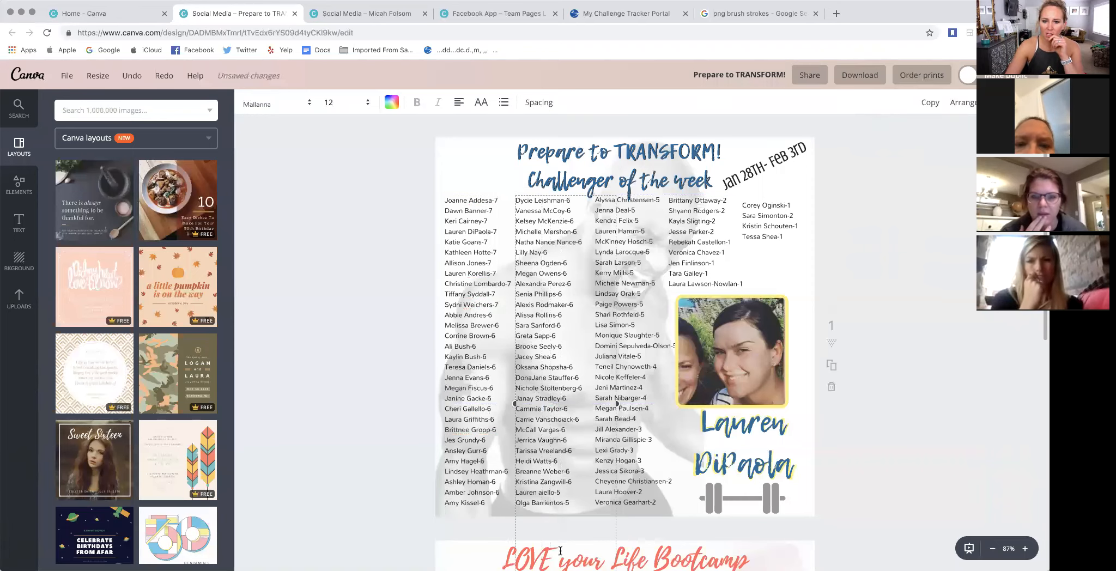
pyautogui.click(638, 237)
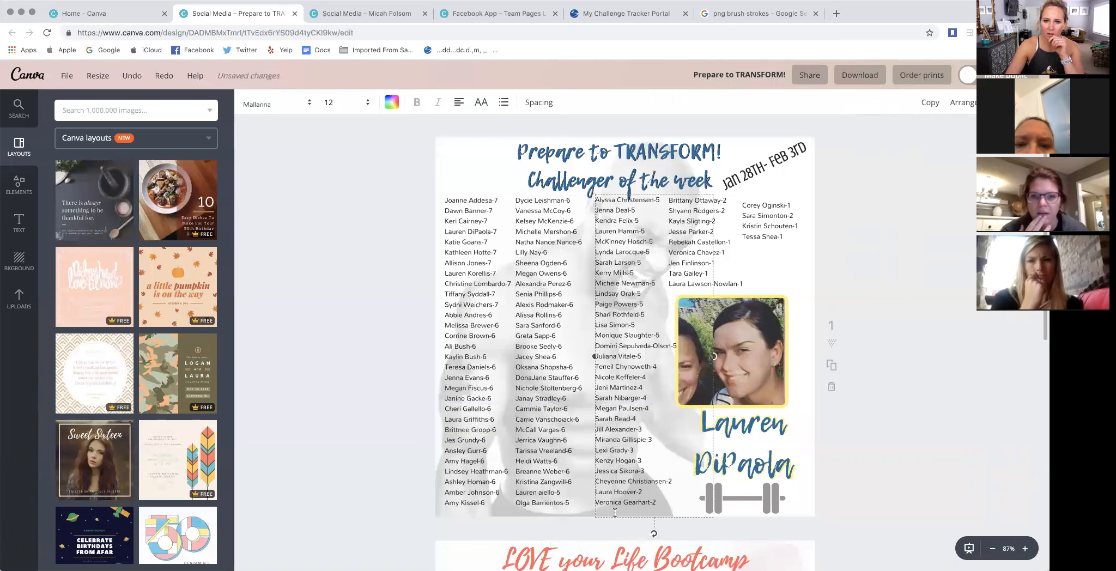
pyautogui.click(732, 275)
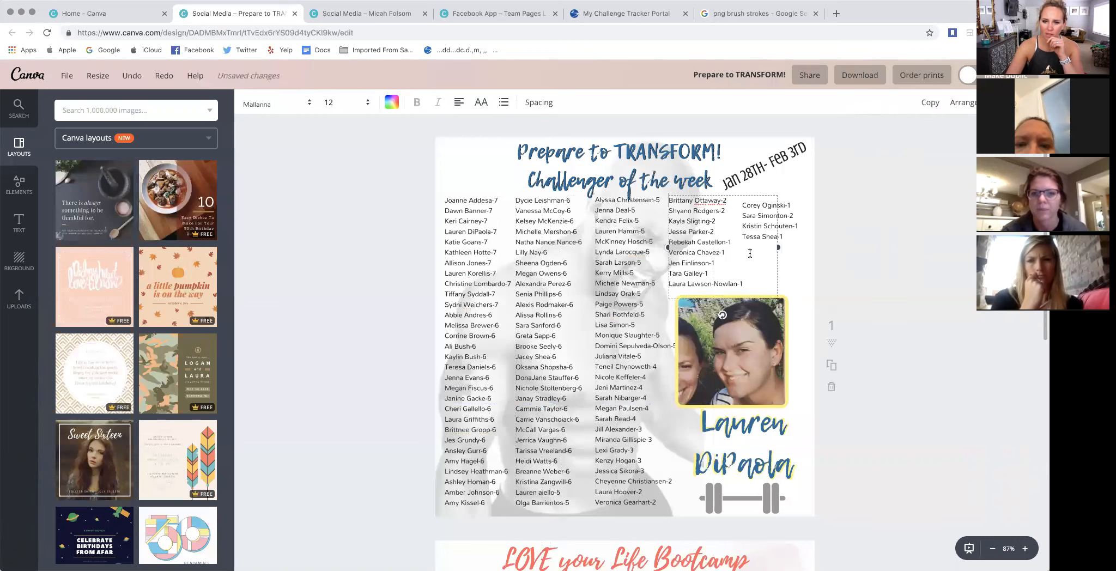
pyautogui.click(902, 208)
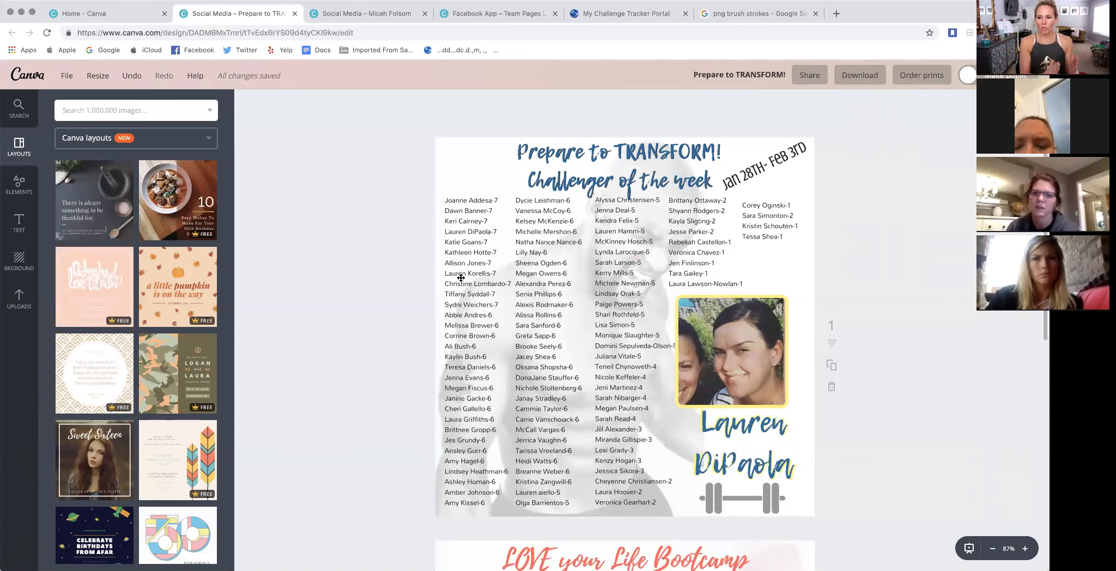
# - Inspect the first name column's text box and view the LOVE your Life Bootcamp challenger page below
pyautogui.click(461, 278)
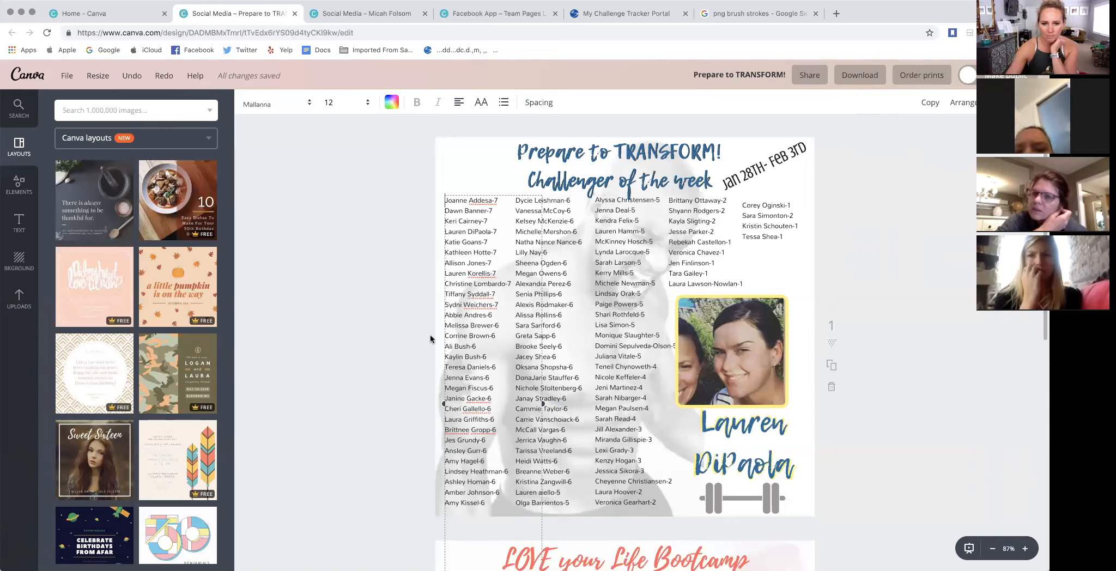
pyautogui.click(396, 306)
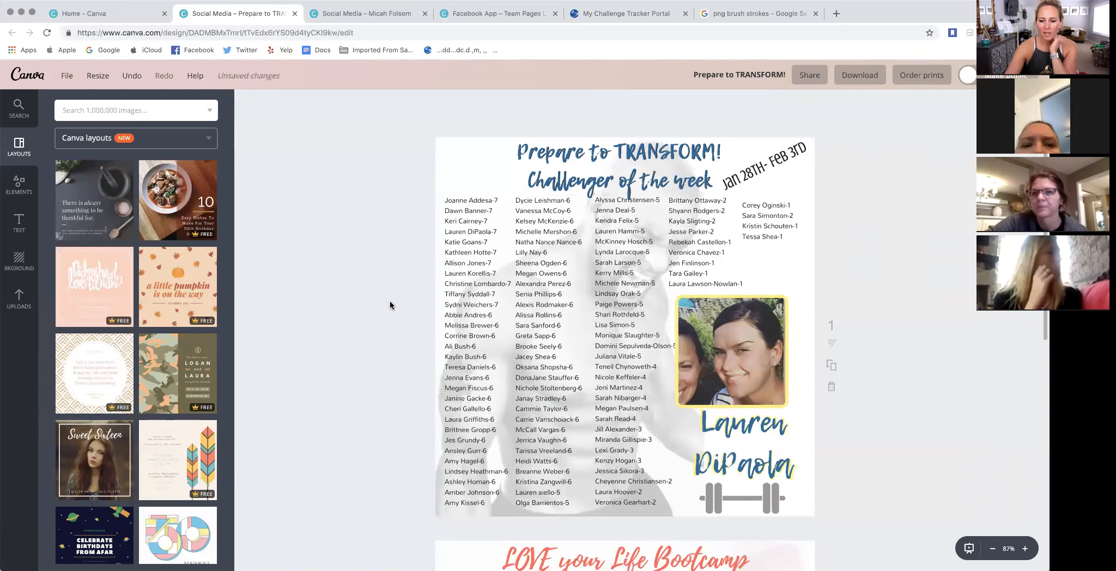
pyautogui.scroll(-1, 390, 305)
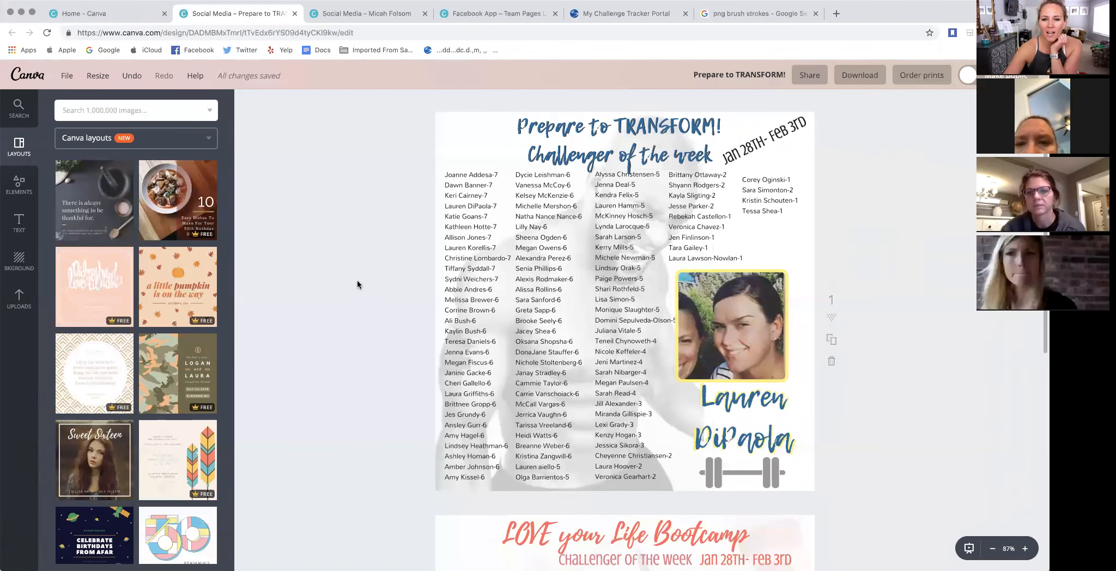
pyautogui.scroll(-10, 357, 284)
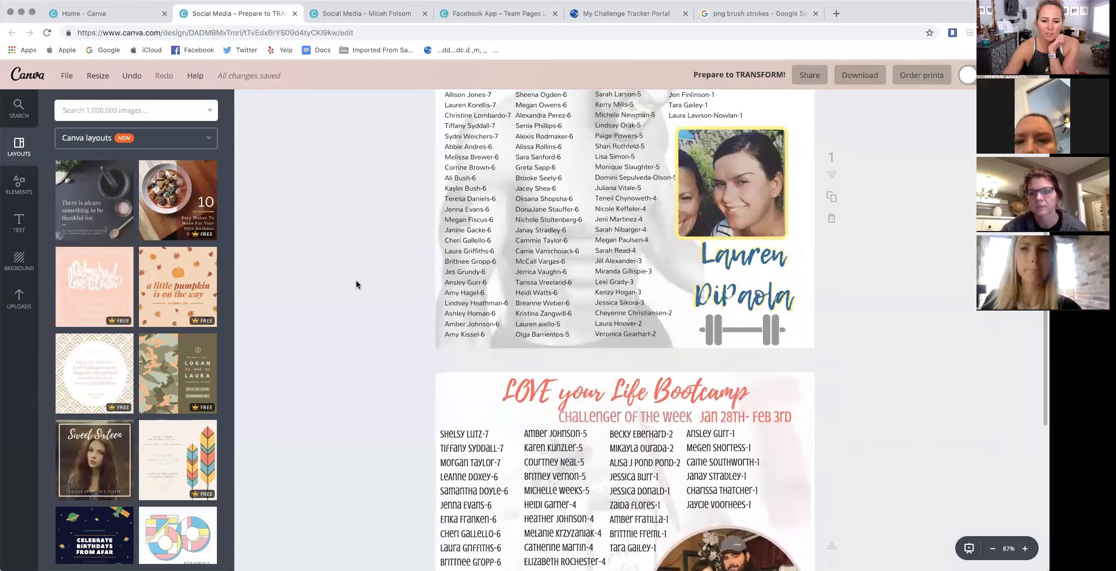
# - Shift the yellow-framed challenger photo slightly to the right, away from the third name column on the "Prepare to TRANSFORM!" page
pyautogui.scroll(-4, 356, 284)
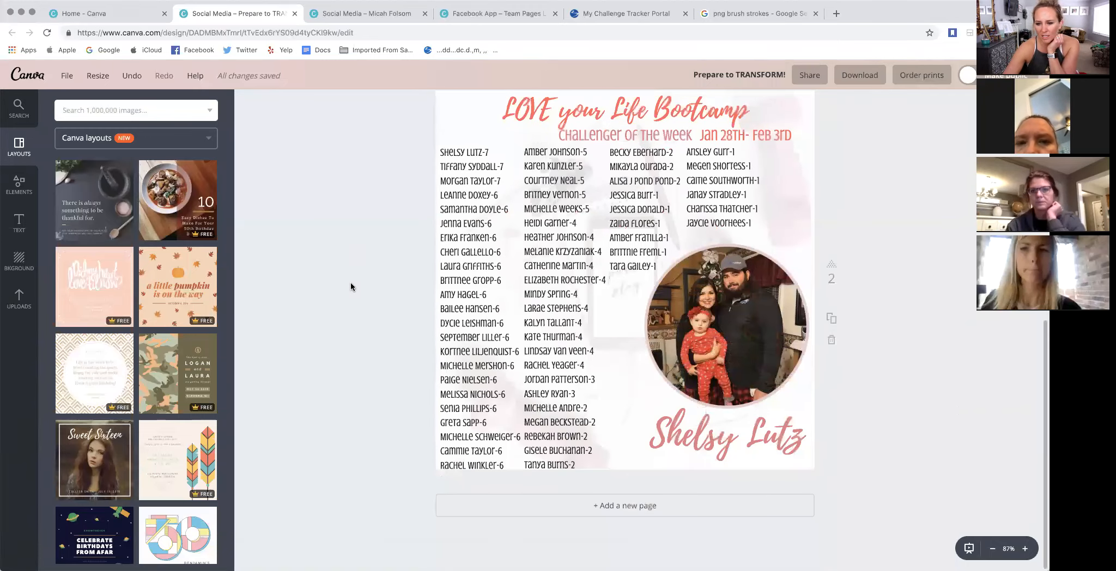
pyautogui.scroll(14, 356, 285)
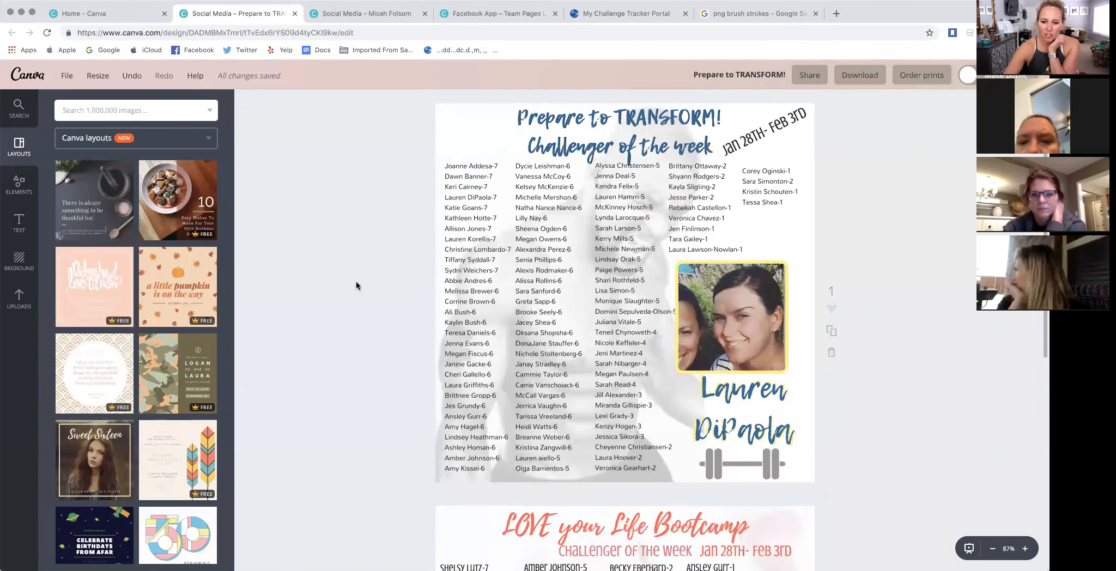
pyautogui.scroll(1, 357, 286)
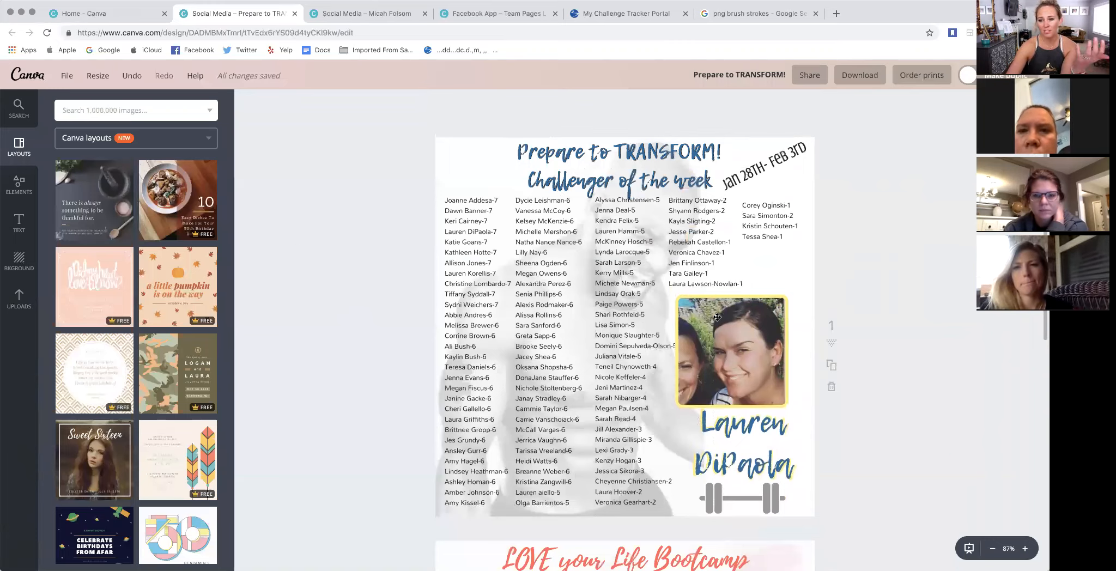
pyautogui.moveTo(722, 327); pyautogui.dragTo(731, 326)
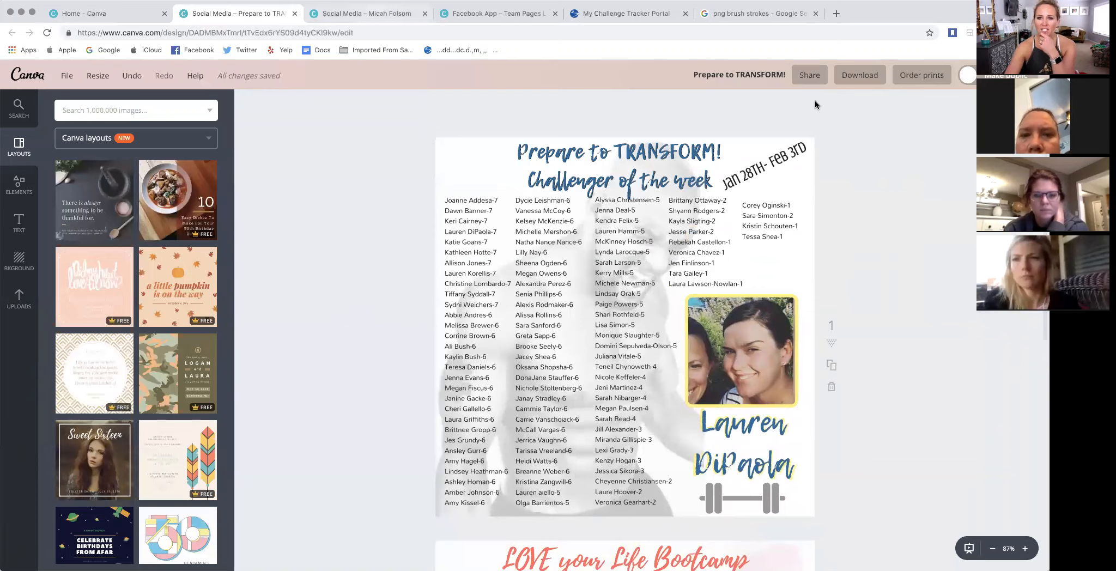
# - Review the design's download settings, including the file type choices and page range, and close them without downloading
pyautogui.click(861, 77)
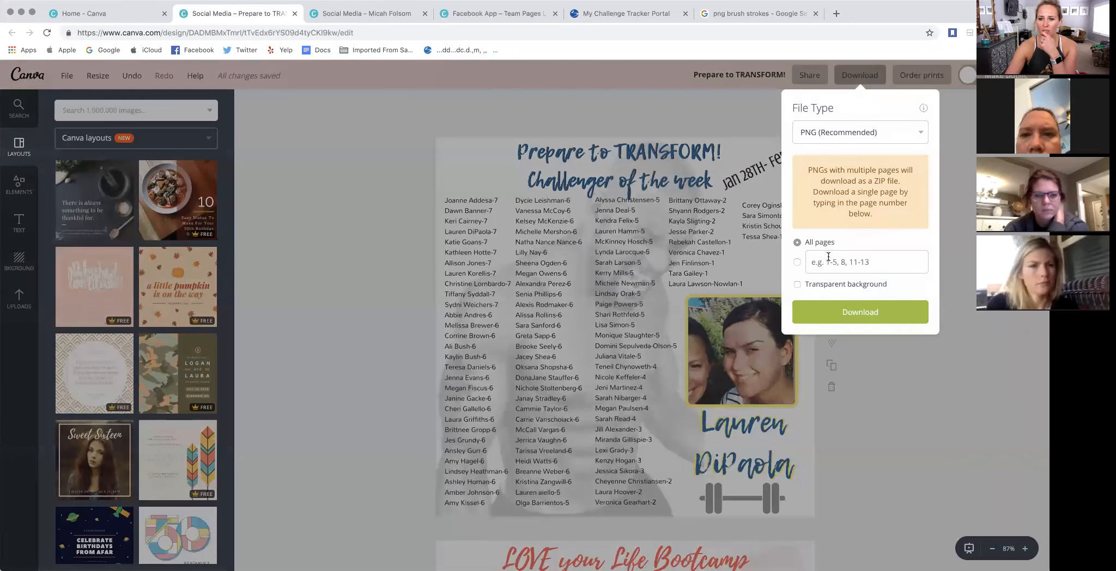
pyautogui.click(828, 257)
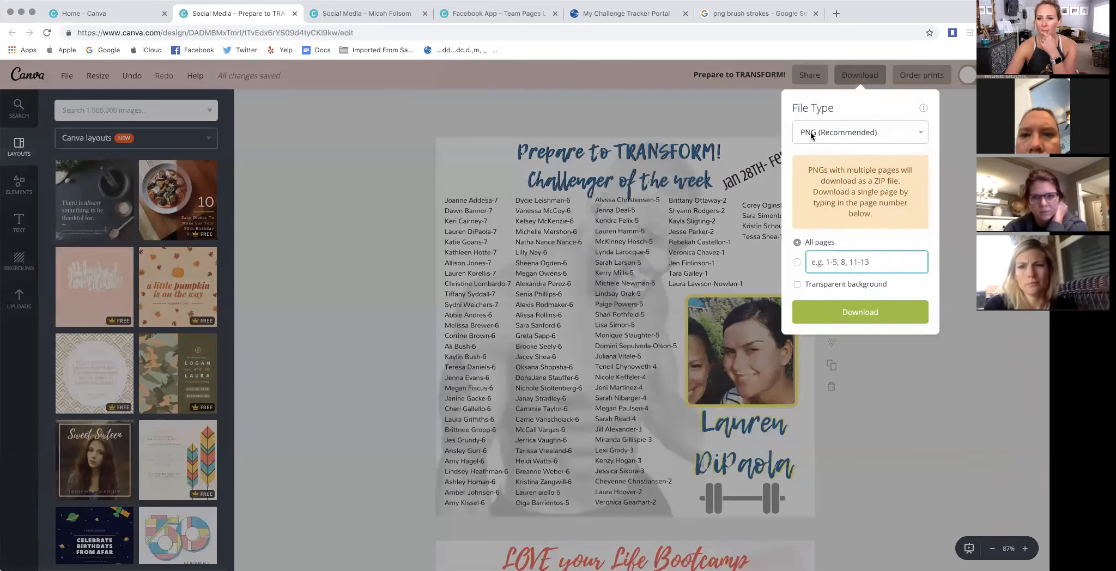
pyautogui.click(854, 131)
pyautogui.click(678, 124)
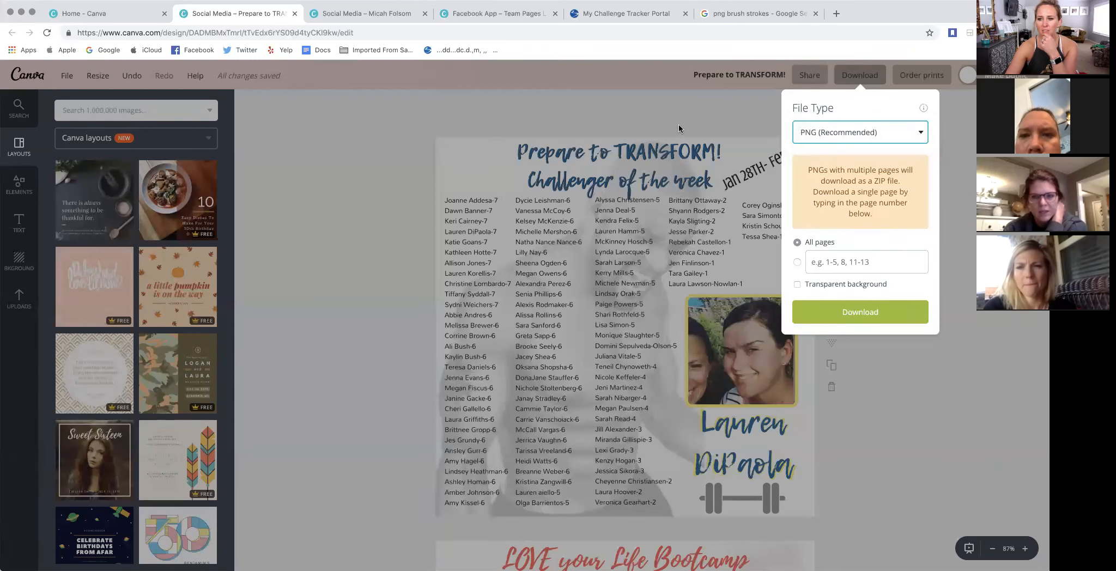
pyautogui.click(670, 115)
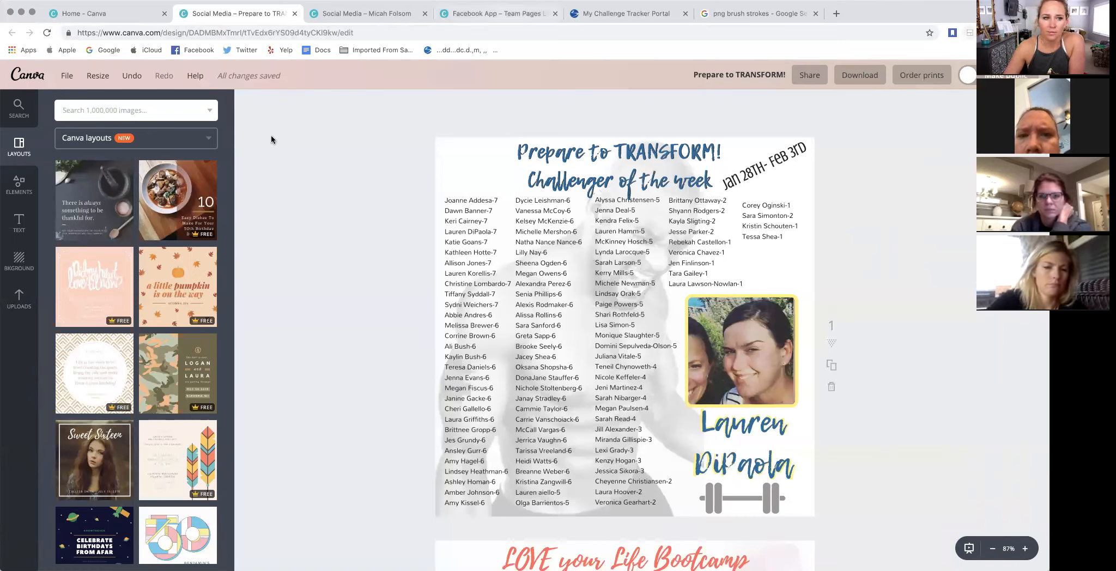
# - Browse the Canva layout templates and the element categories, returning to the layouts
pyautogui.scroll(-2, 163, 271)
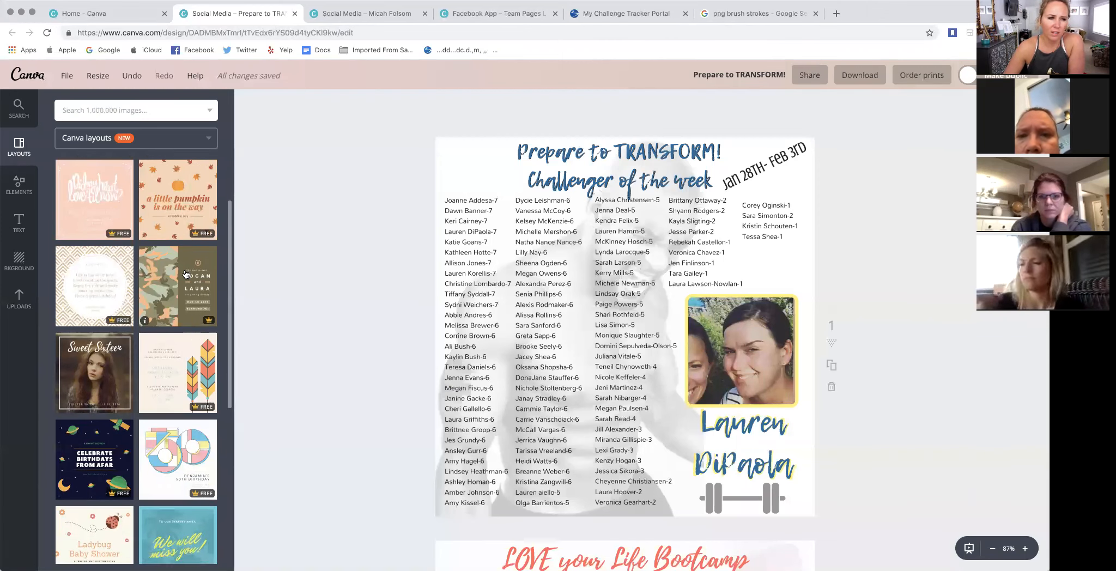
pyautogui.scroll(2, 163, 272)
pyautogui.click(16, 194)
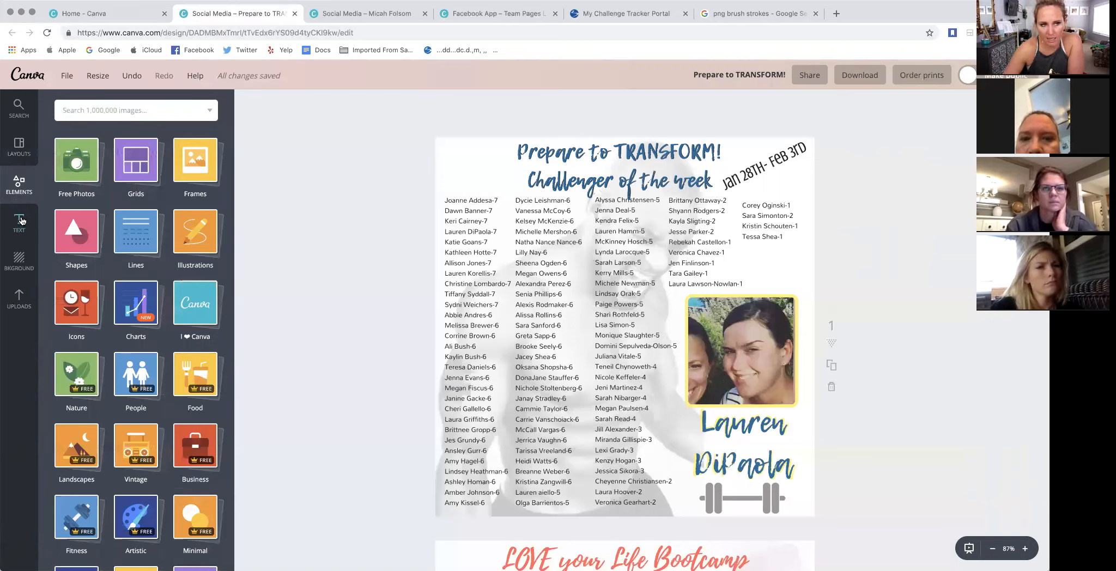
pyautogui.click(9, 156)
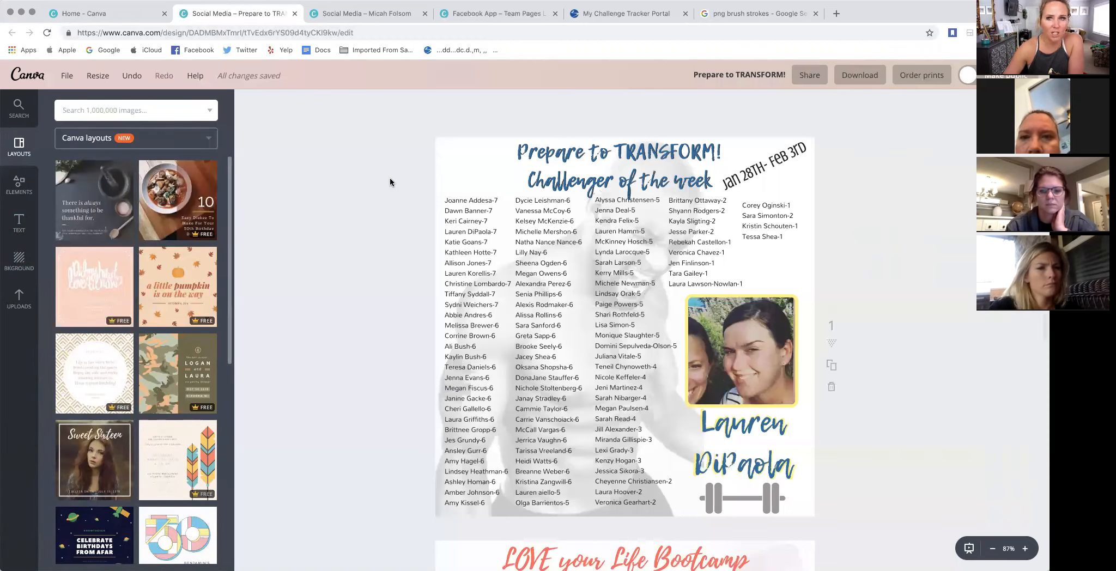